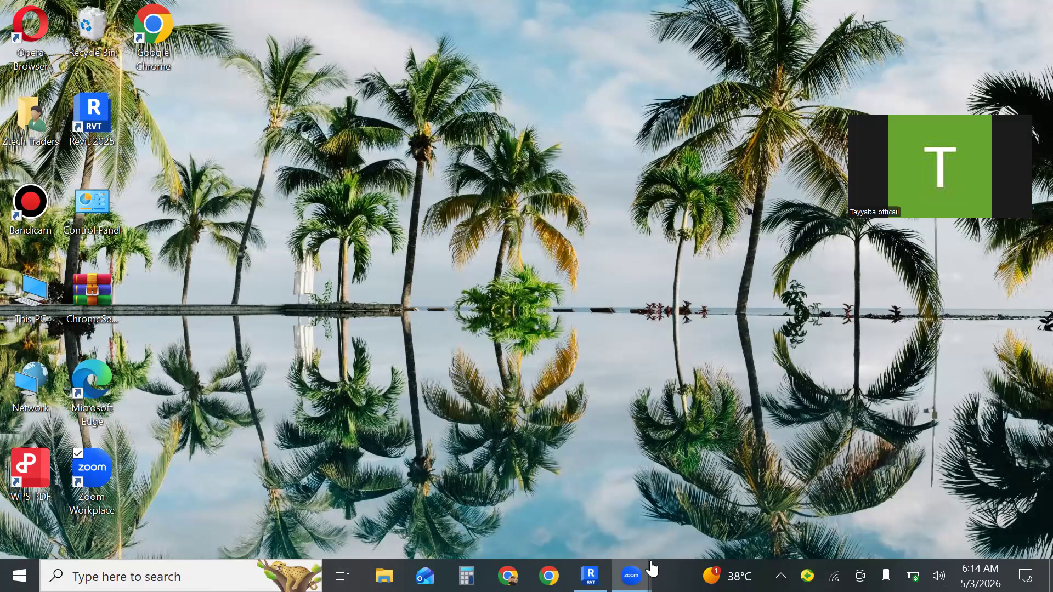
Switch to Revit and create a new project from the "default" template.
left_click(591, 576)
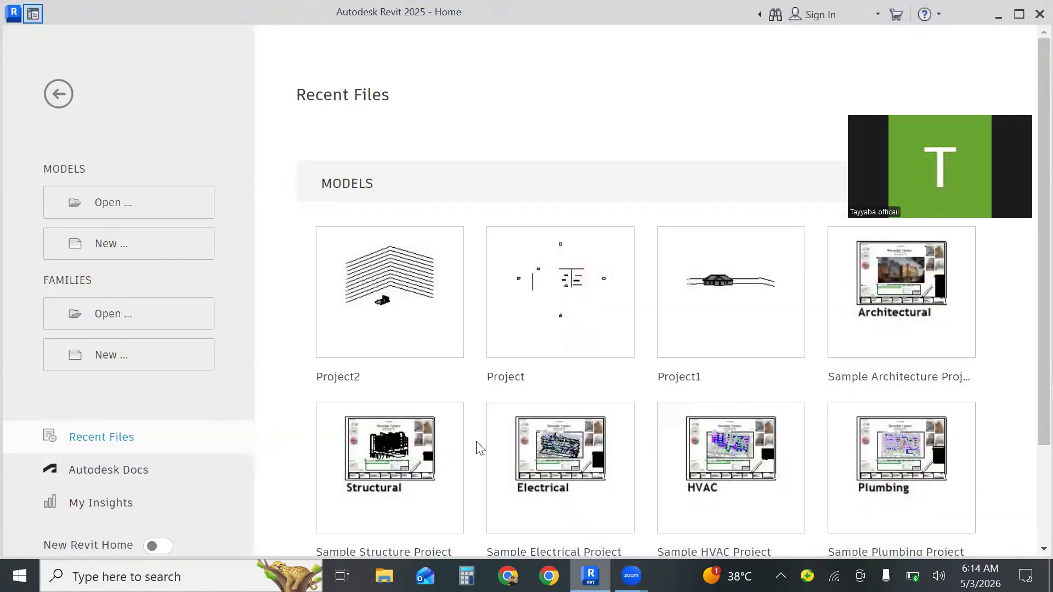
left_click(192, 254)
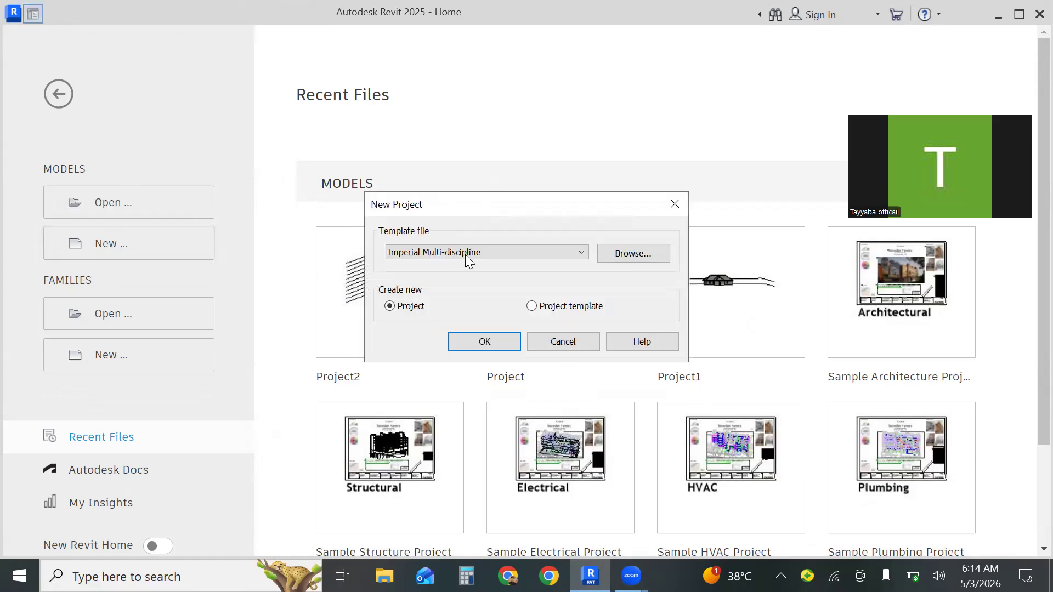
left_click(498, 256)
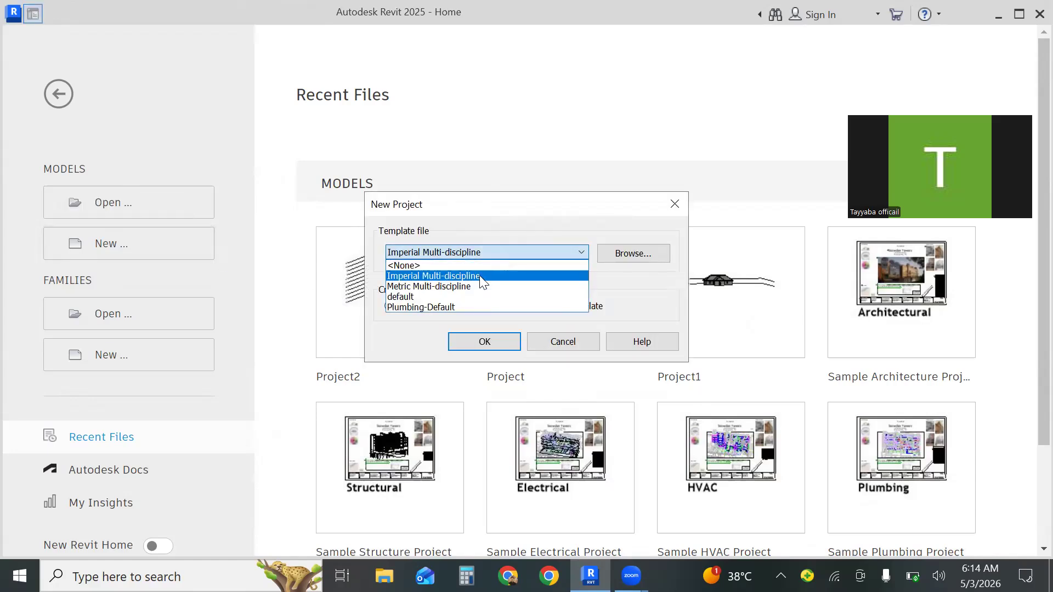
left_click(442, 298)
left_click(500, 343)
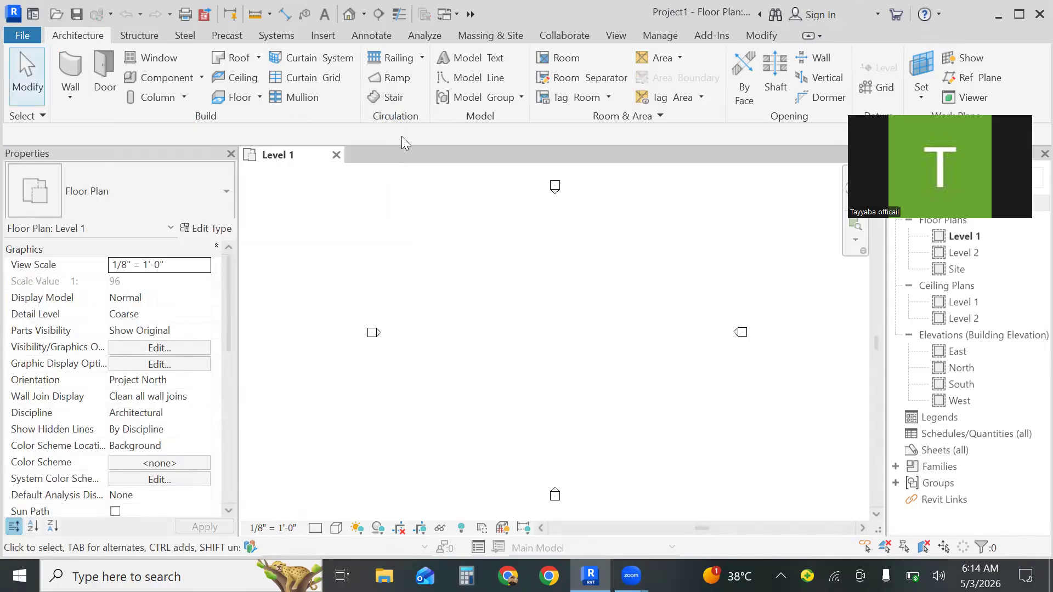
Create an 18-riser straight stair running upward near the centre of the Level 1 plan and finish the stair.
left_click(392, 99)
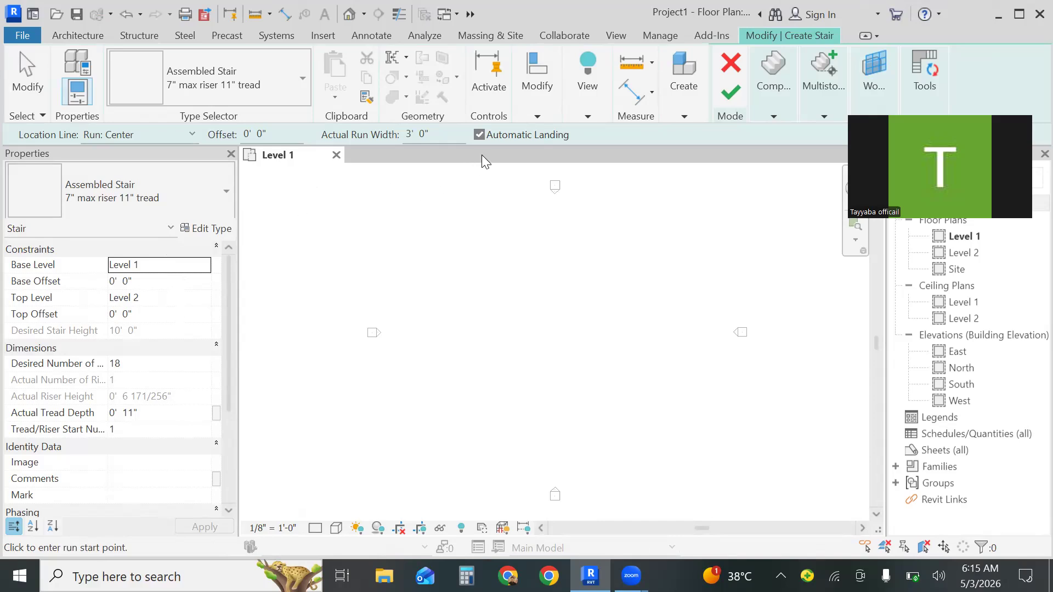
left_click(782, 118)
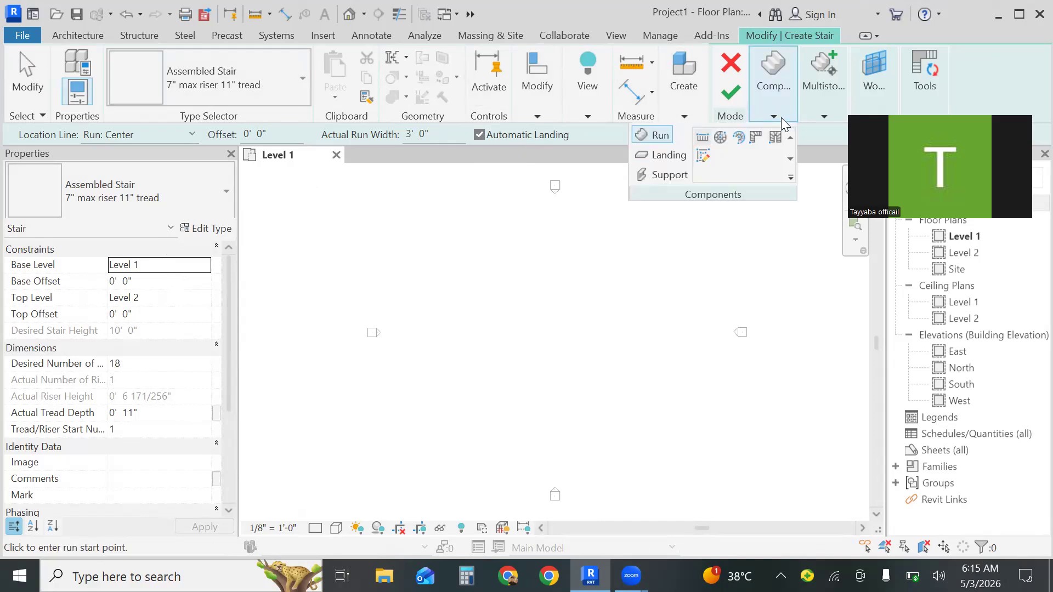
left_click(706, 144)
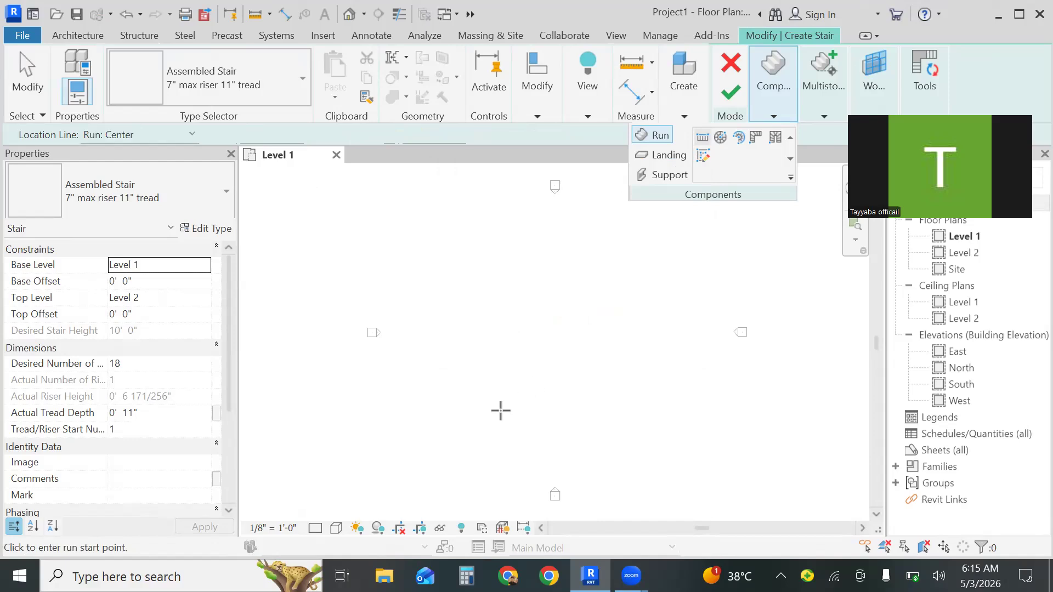
left_click(542, 378)
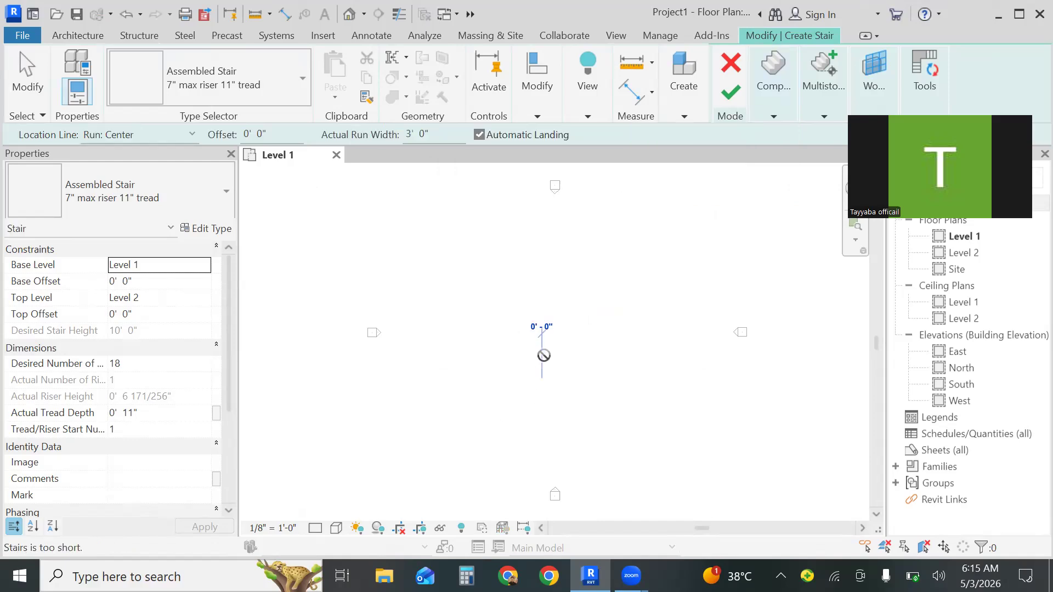
left_click(542, 324)
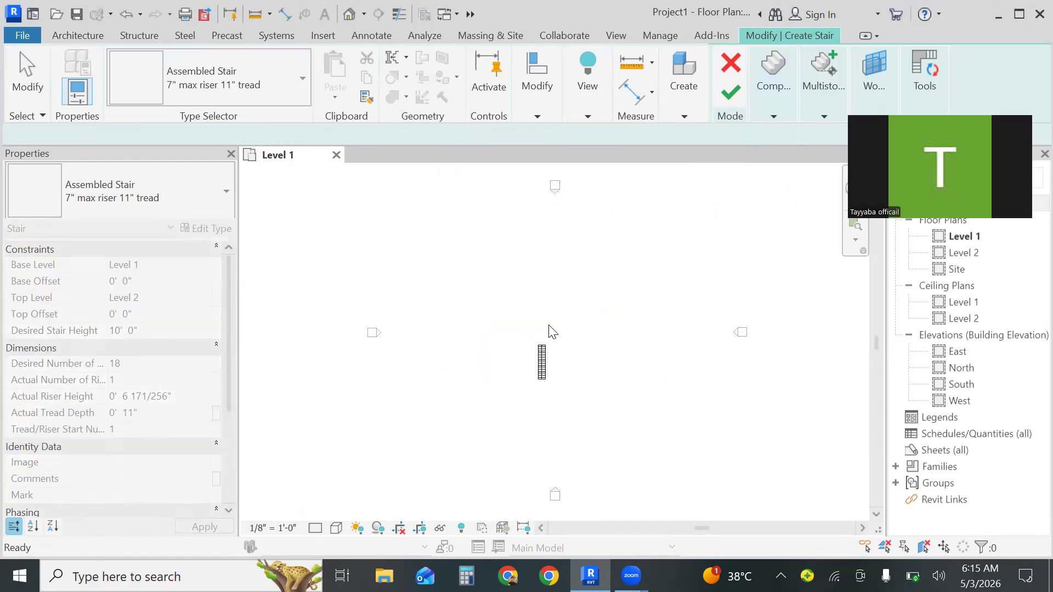
key("Escape")
left_click(856, 227)
left_click_drag(681, 268, 496, 426)
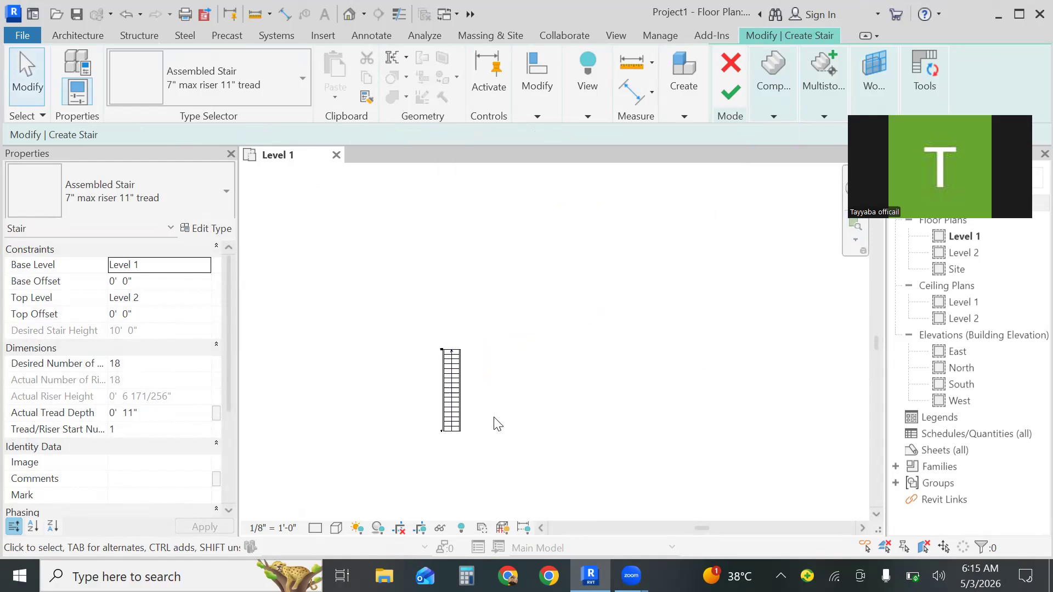
left_click(735, 94)
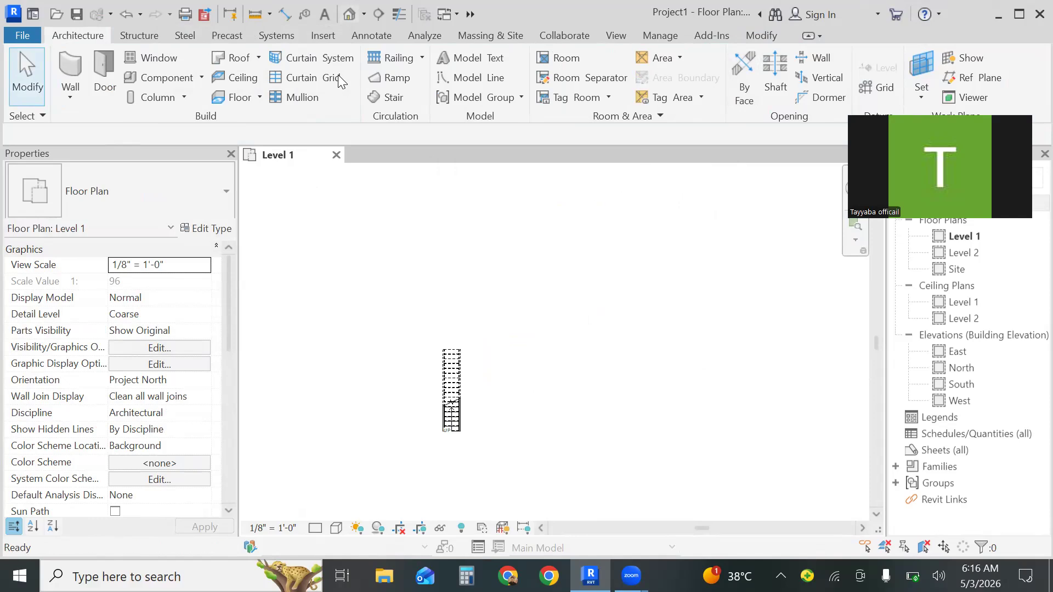
Open the default 3D view and set its visual style to Shaded.
key("3")
key("d")
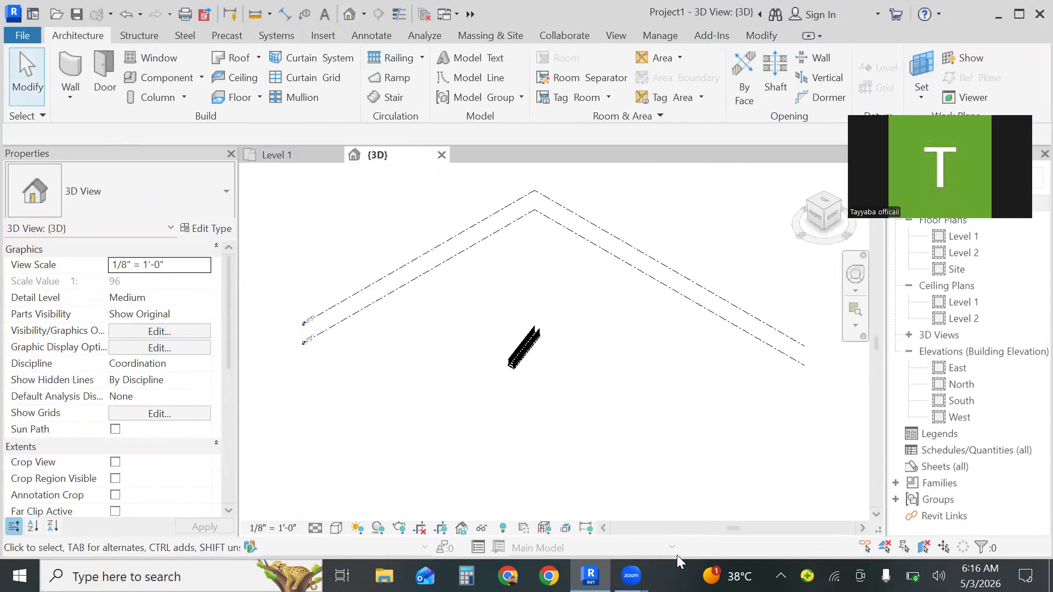
left_click(854, 312)
left_click_drag(563, 291, 481, 423)
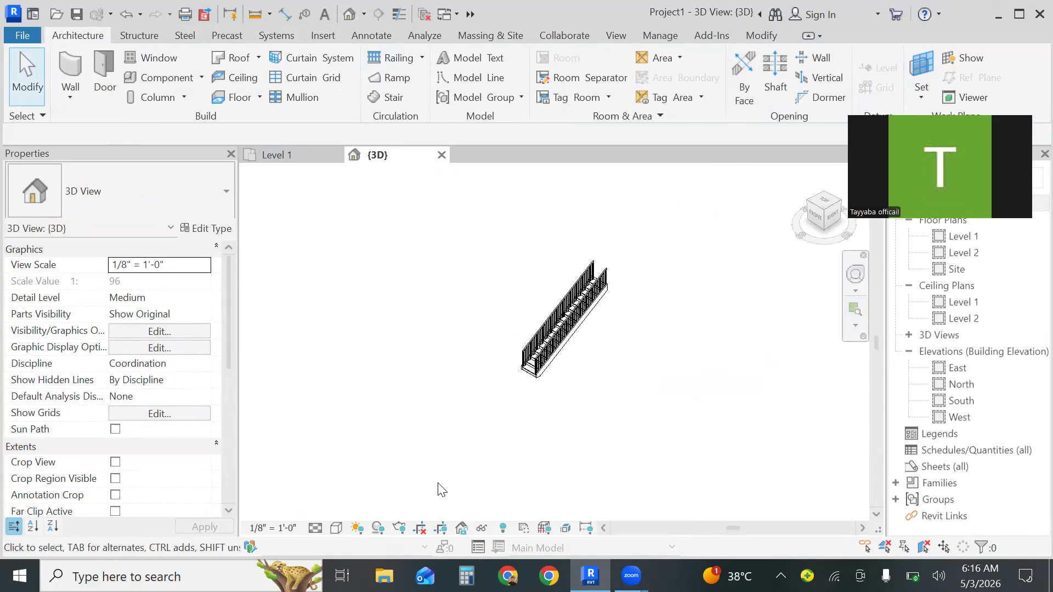
left_click(336, 528)
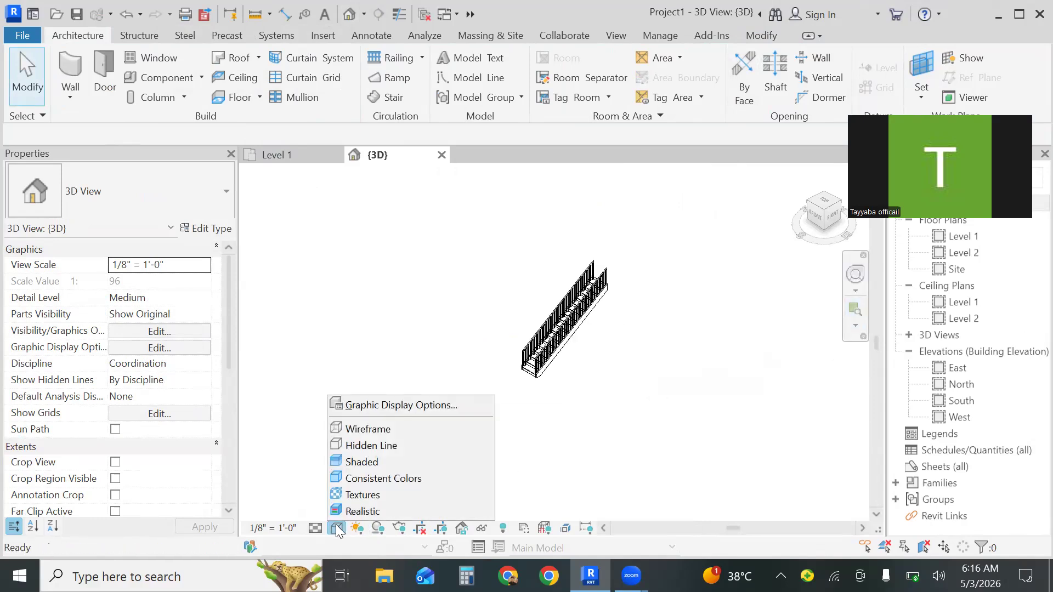
left_click(408, 461)
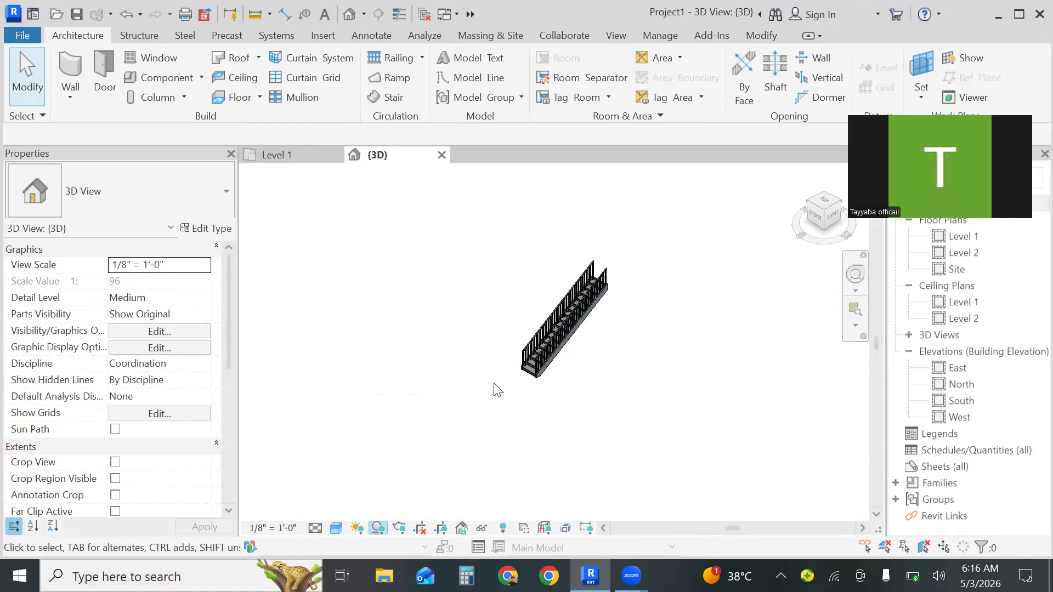
Delete the straight stair together with its railings in the 3D view.
left_click(855, 310)
left_click_drag(653, 246, 475, 418)
left_click(476, 419)
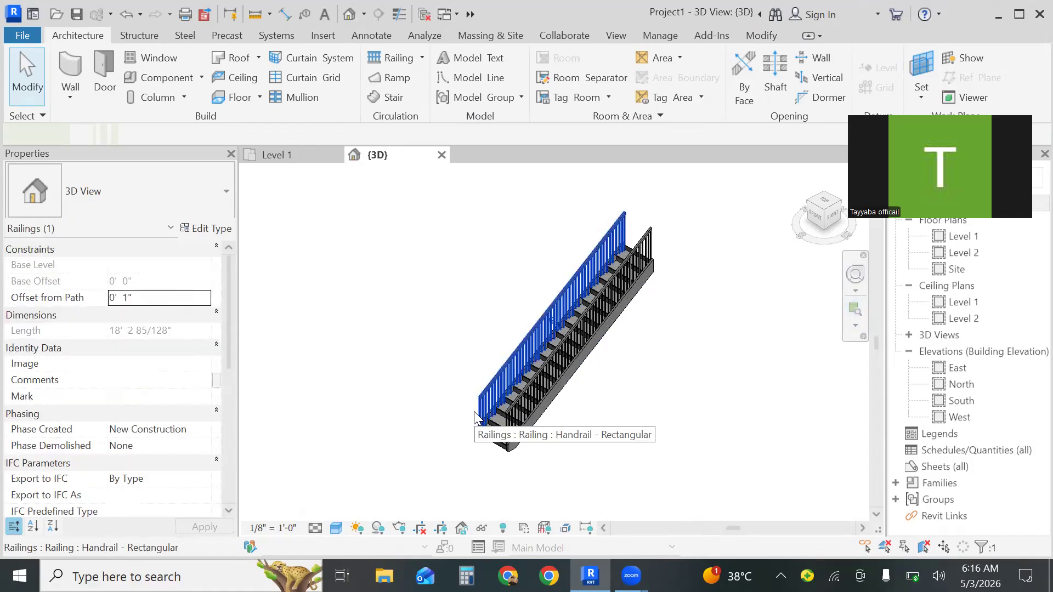
left_click_drag(739, 224, 445, 462)
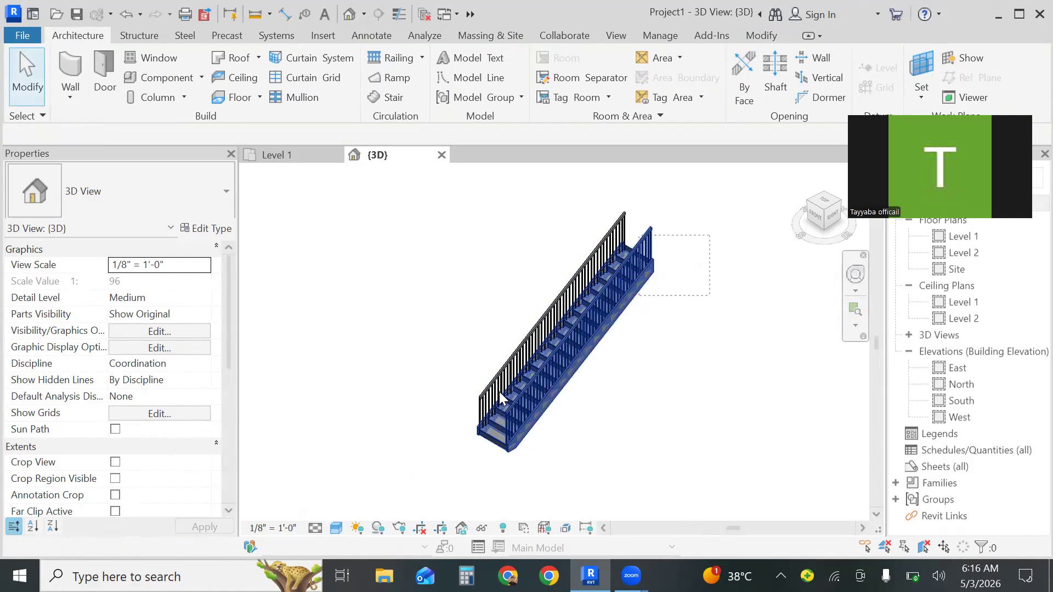
key("Tab")
left_click(484, 400)
key("Delete")
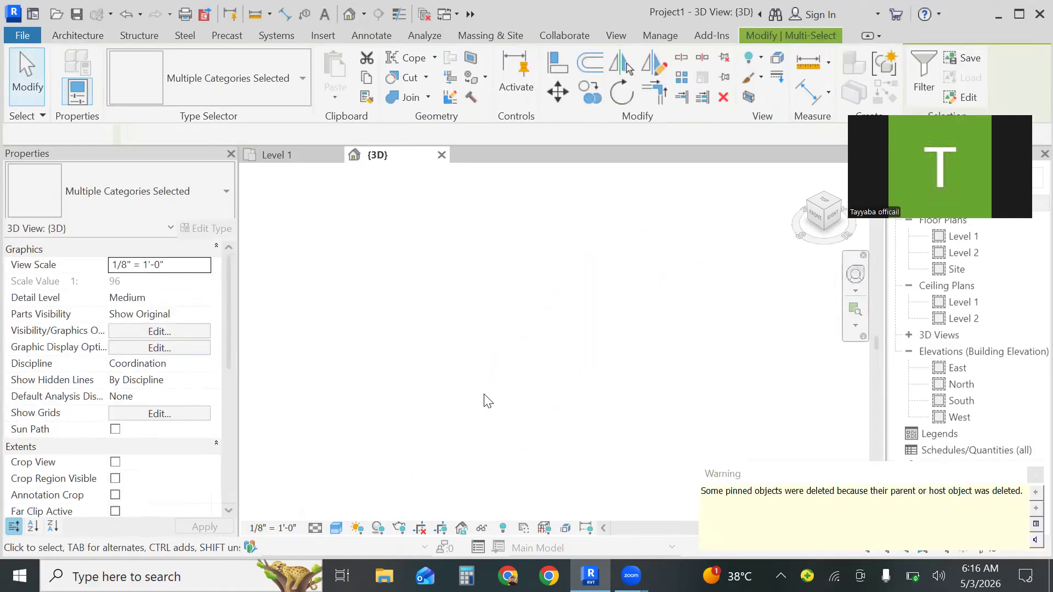
Create a Full-Step Spiral stair with a 3' radius near the centre of the Level 1 plan and finish it.
left_click(294, 156)
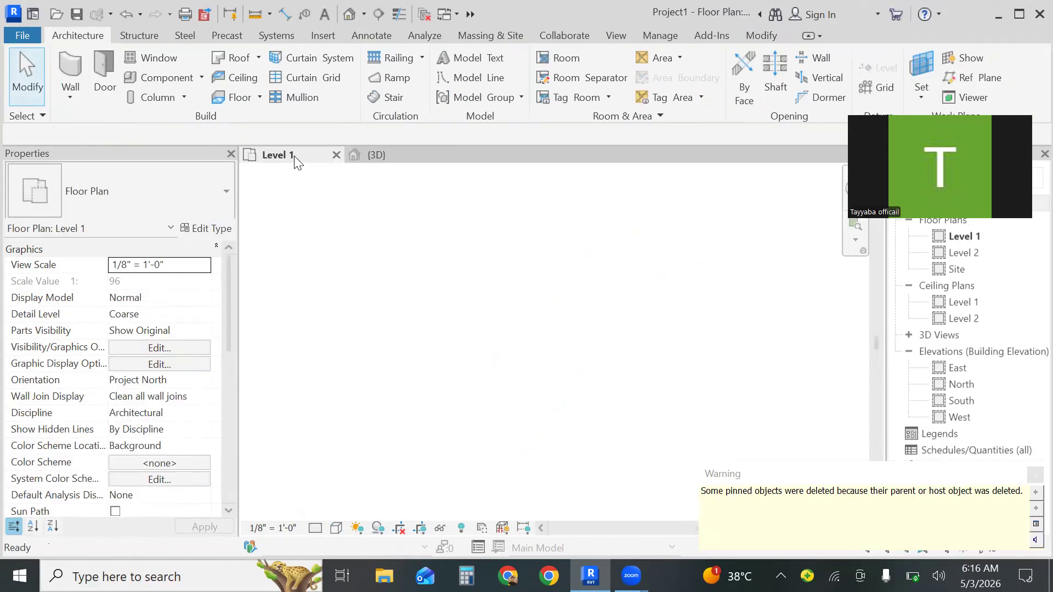
left_click(386, 98)
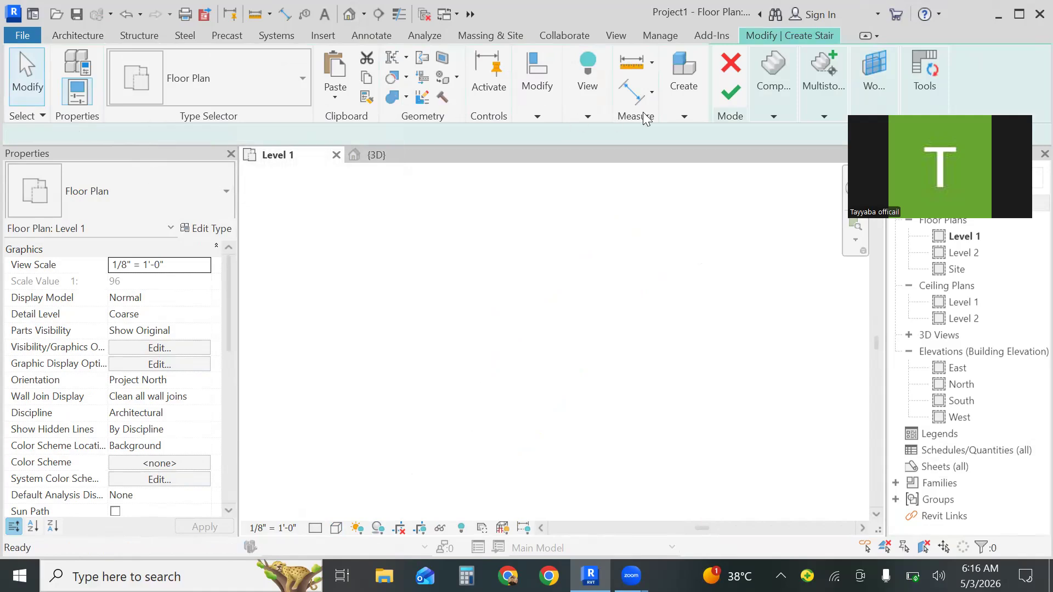
left_click(772, 117)
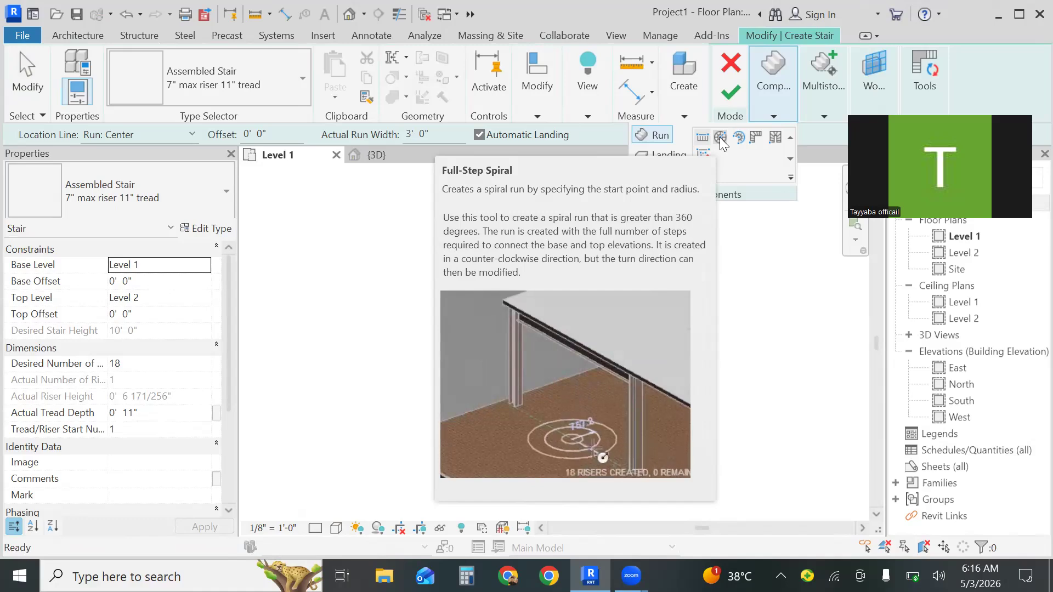
left_click(721, 138)
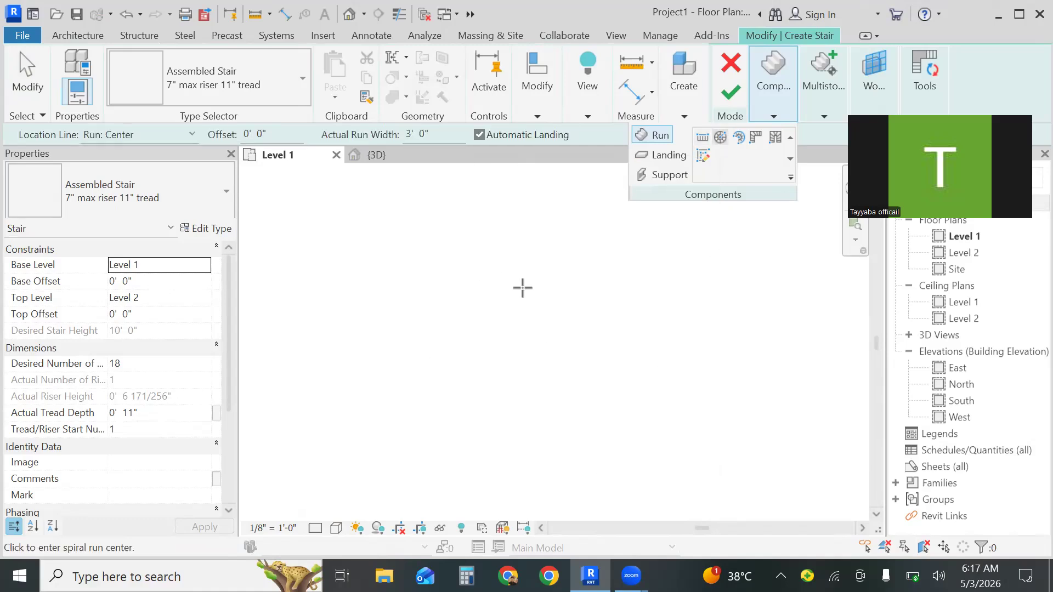
left_click(535, 317)
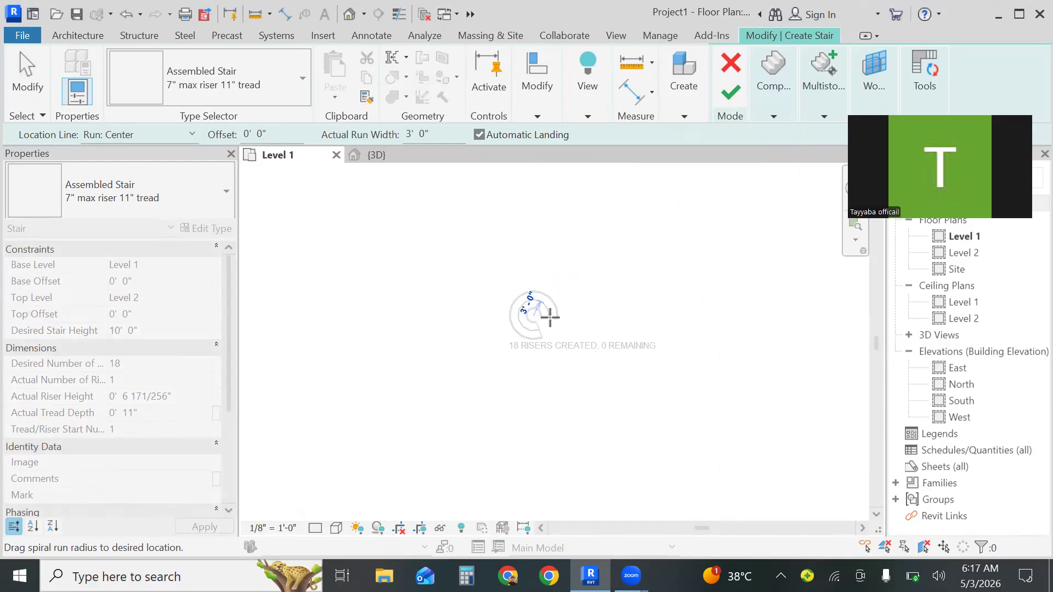
type("3")
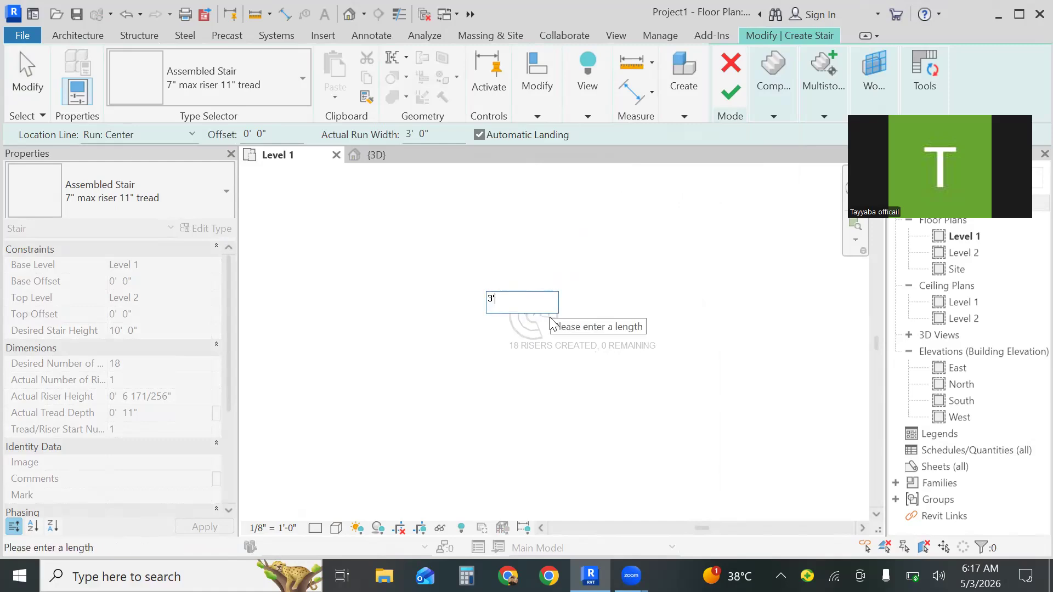
key("Return")
key("Escape")
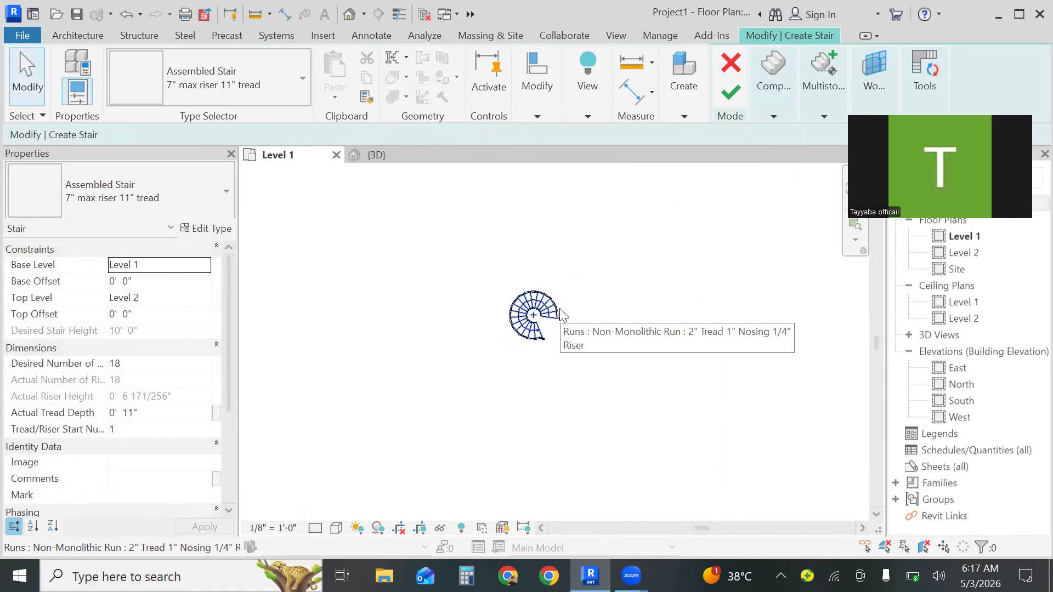
left_click(765, 82)
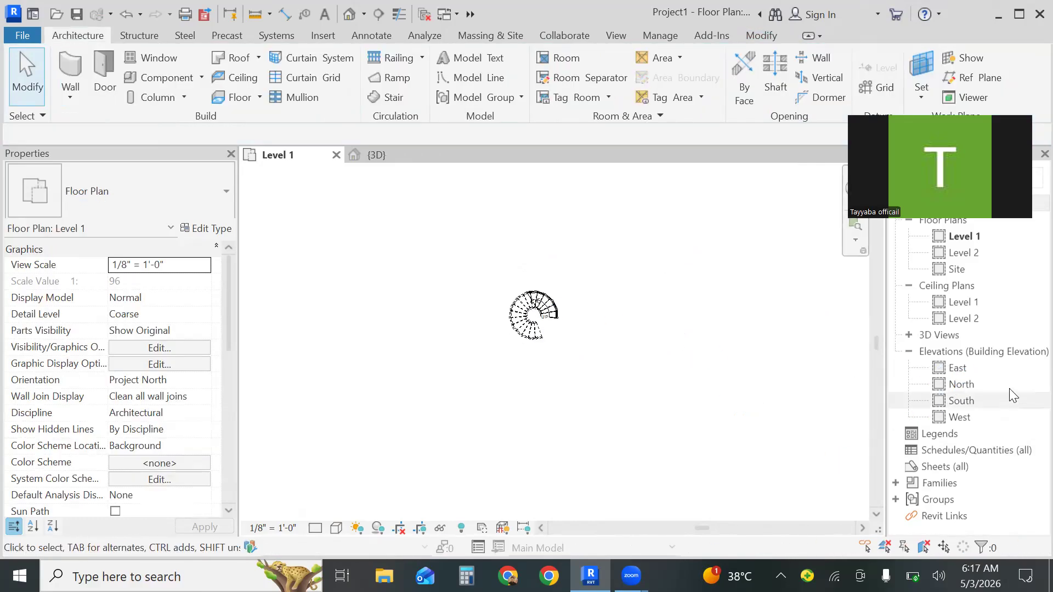
Examine the spiral stair in the North elevation and from behind in the 3D view.
double_click(962, 385)
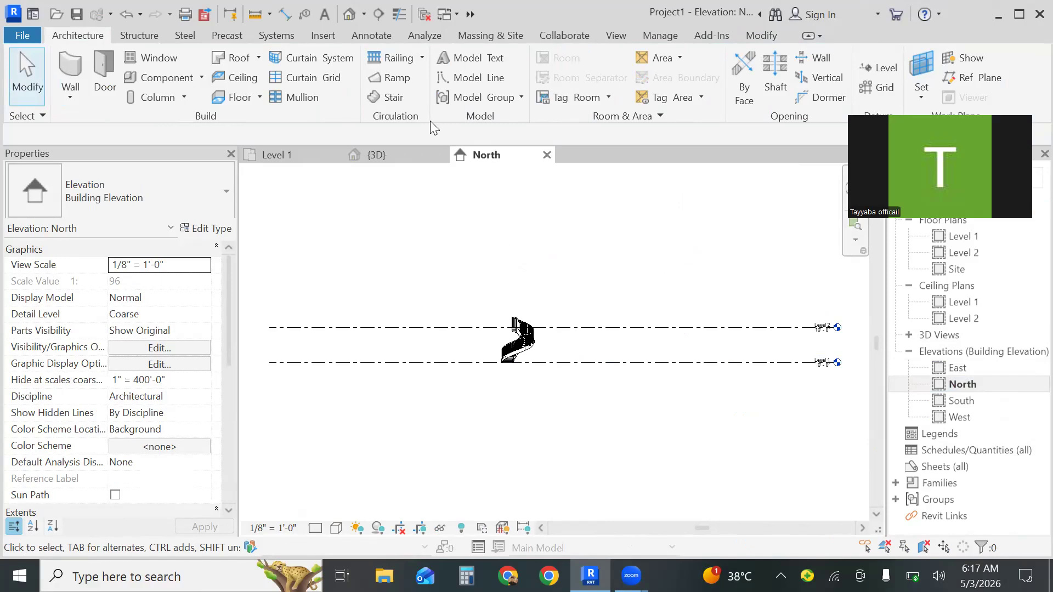
left_click(858, 228)
left_click_drag(577, 277, 446, 423)
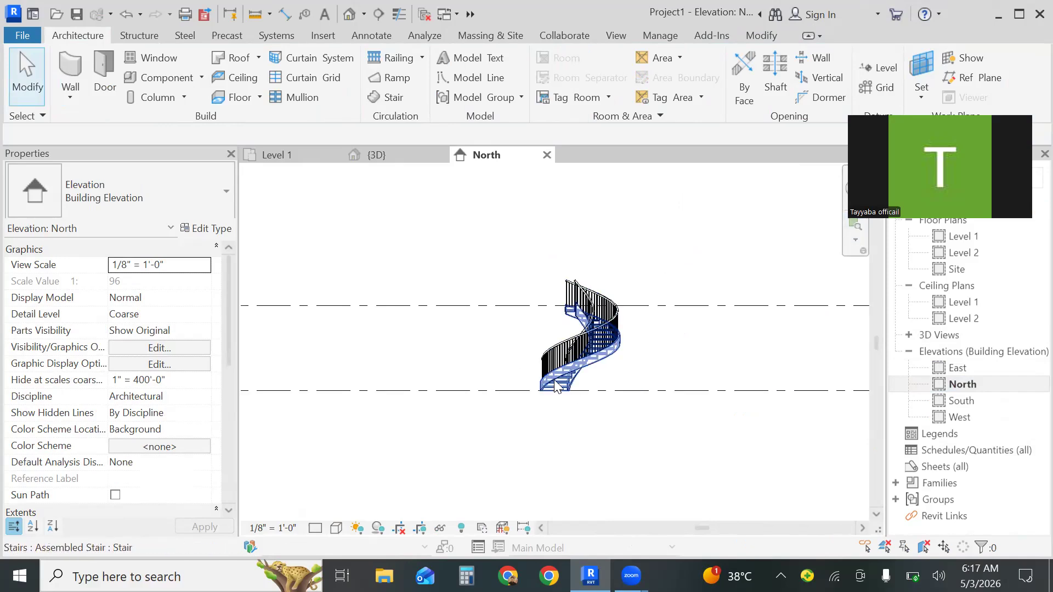
left_click(389, 154)
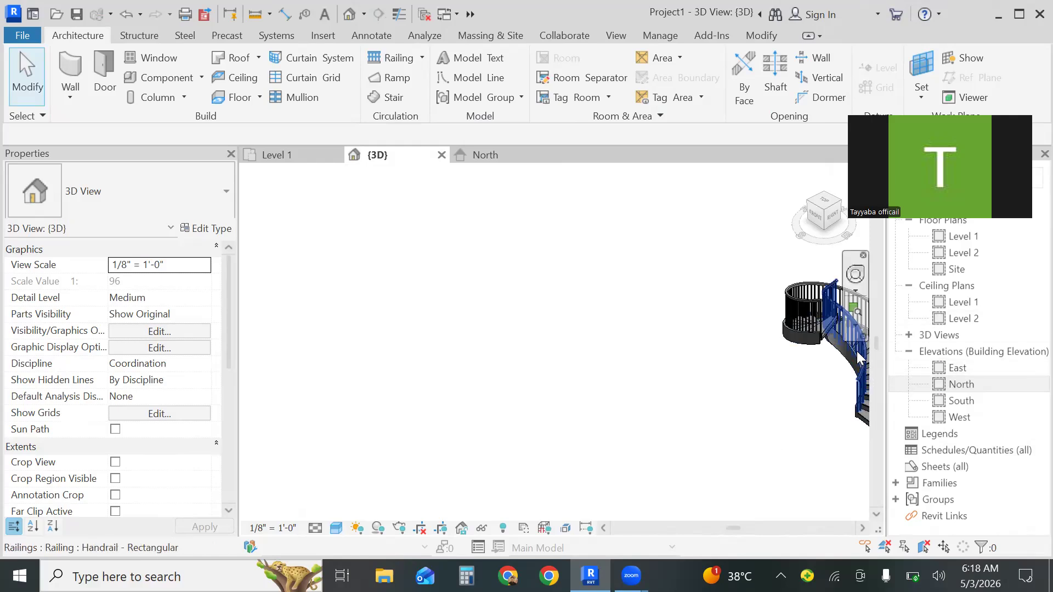
left_click(857, 312)
key("Escape")
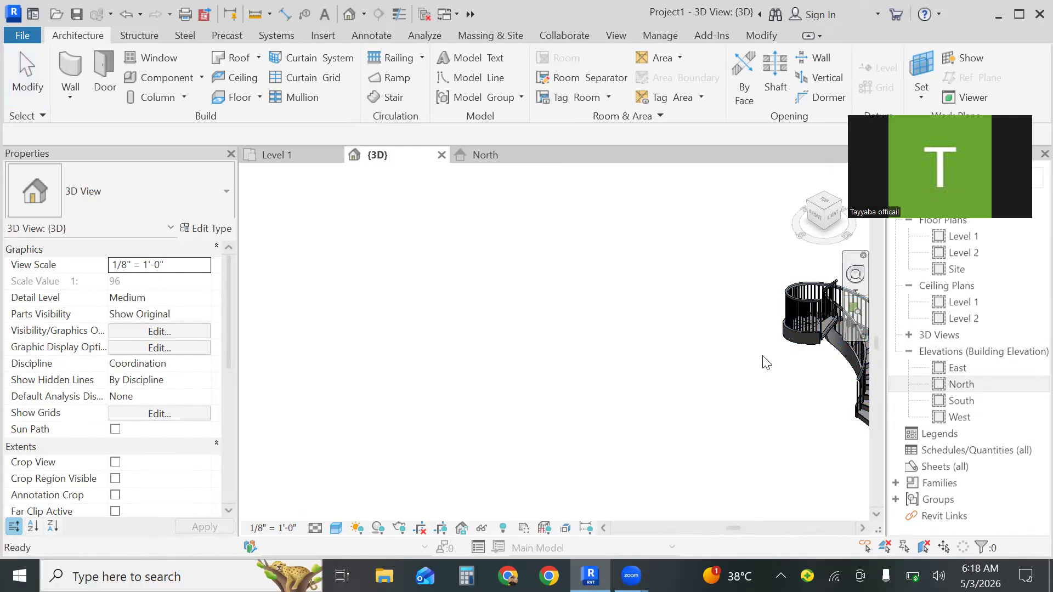
middle_click_drag(740, 377, 495, 376, "shift")
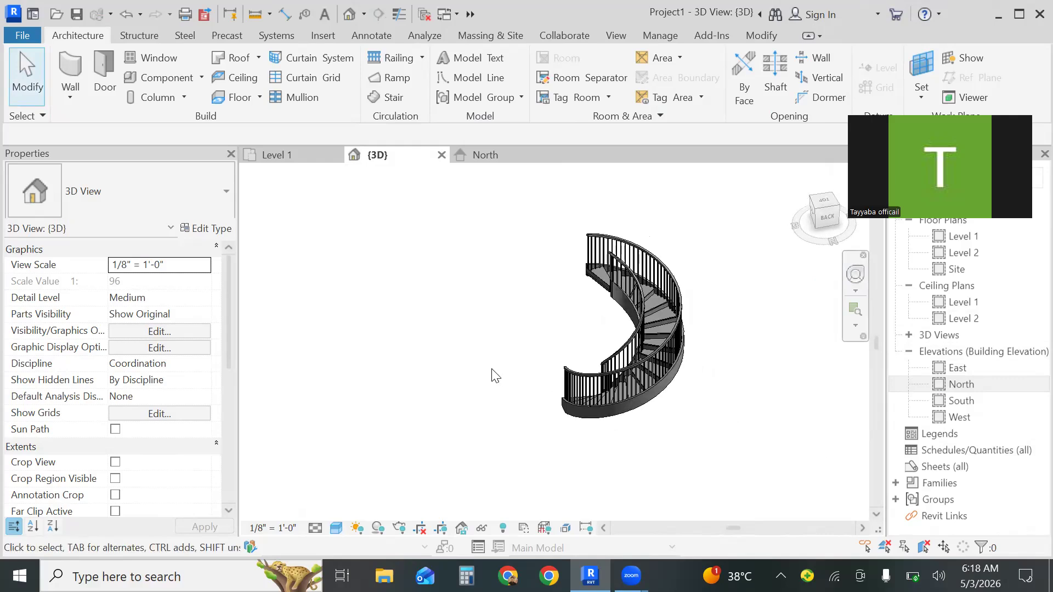
Return to the Level 1 floor plan and undo the completion of the spiral stair.
left_click(291, 153)
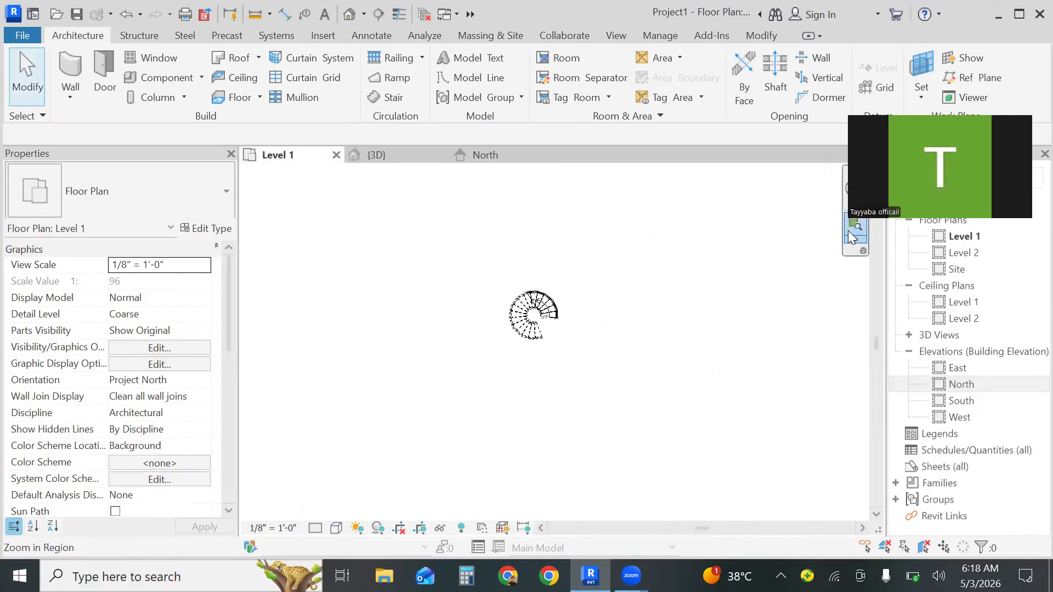
left_click(853, 228)
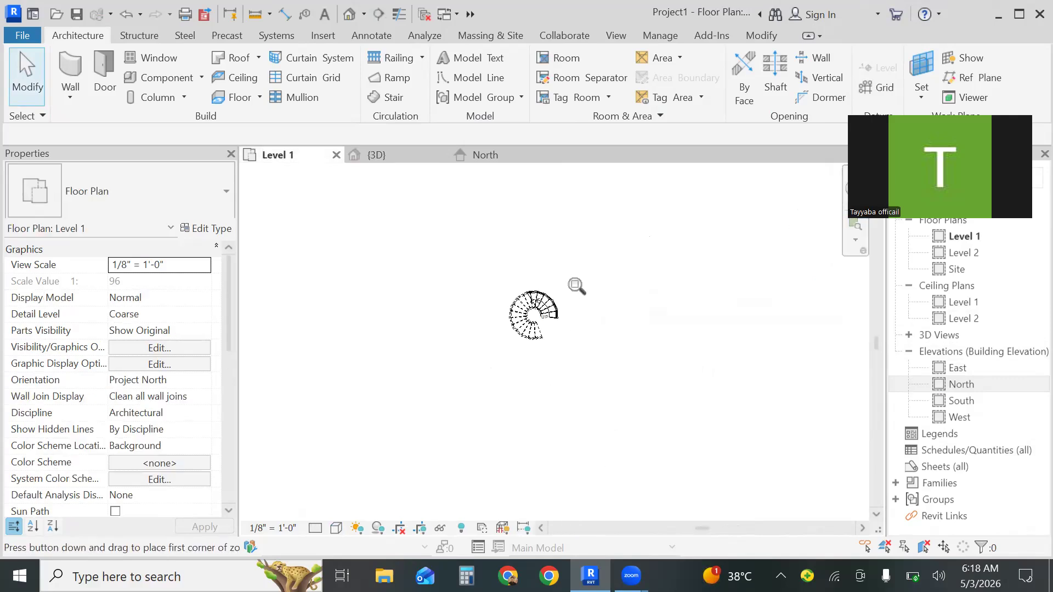
left_click_drag(567, 276, 727, 223)
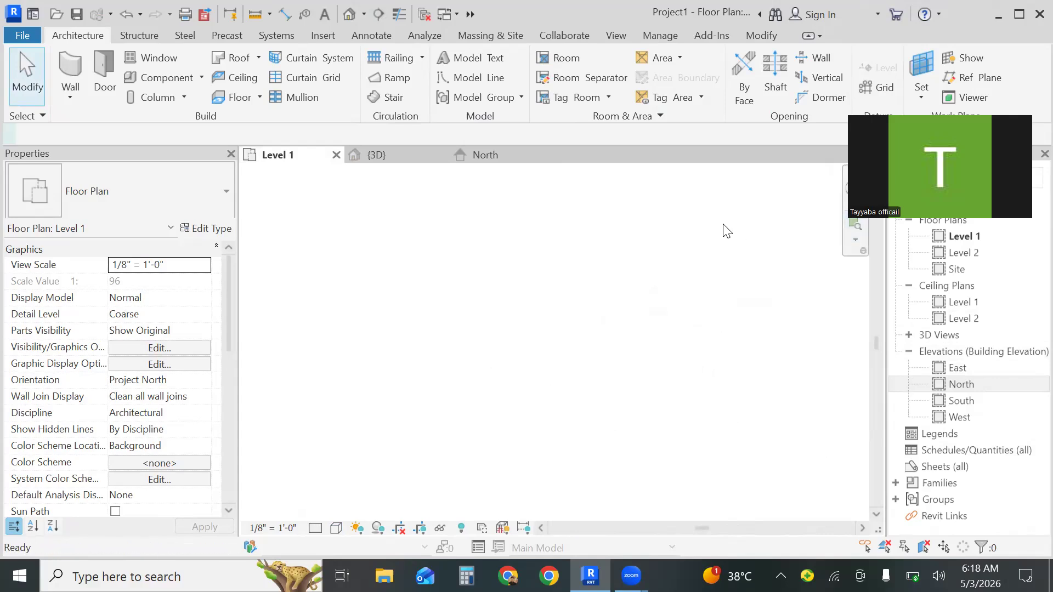
key("ctrl+z")
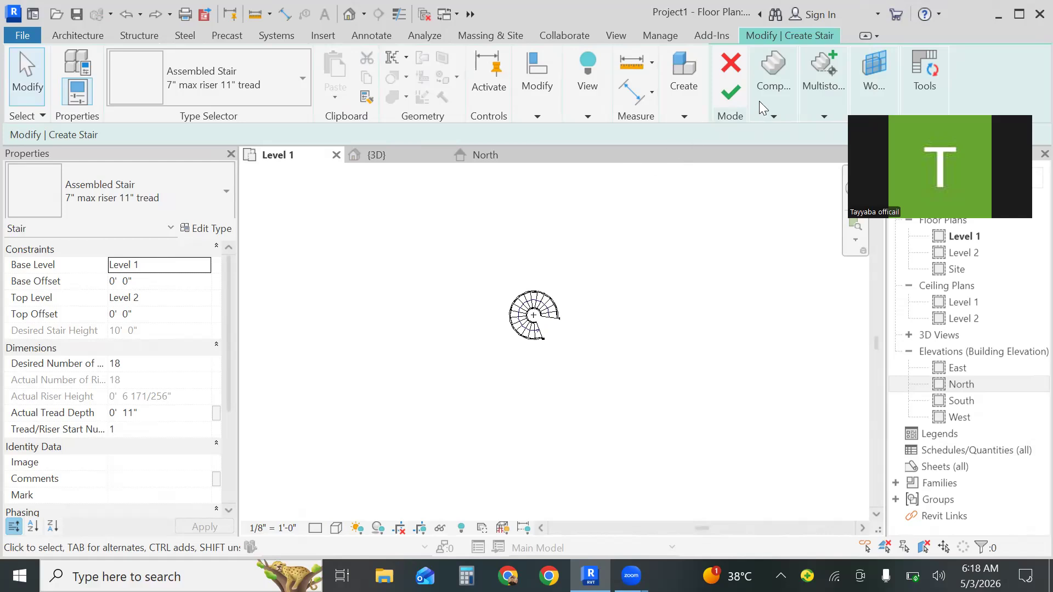
Add a Center-Ends Spiral run with a 3' radius below and to the right of the existing spiral run, sweeping nearly full circle.
left_click(680, 93)
left_click(773, 117)
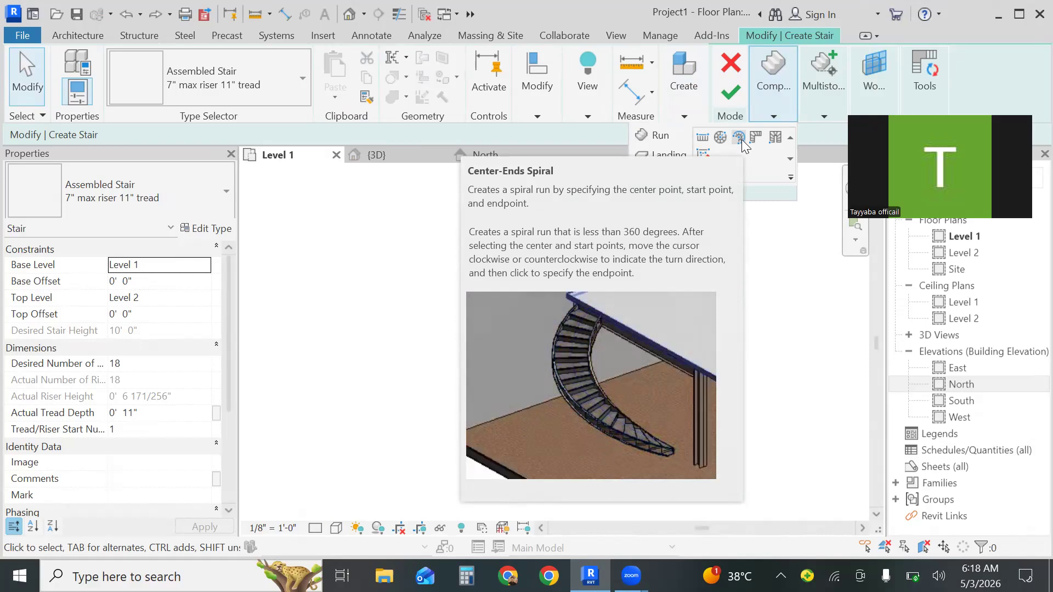
left_click(740, 137)
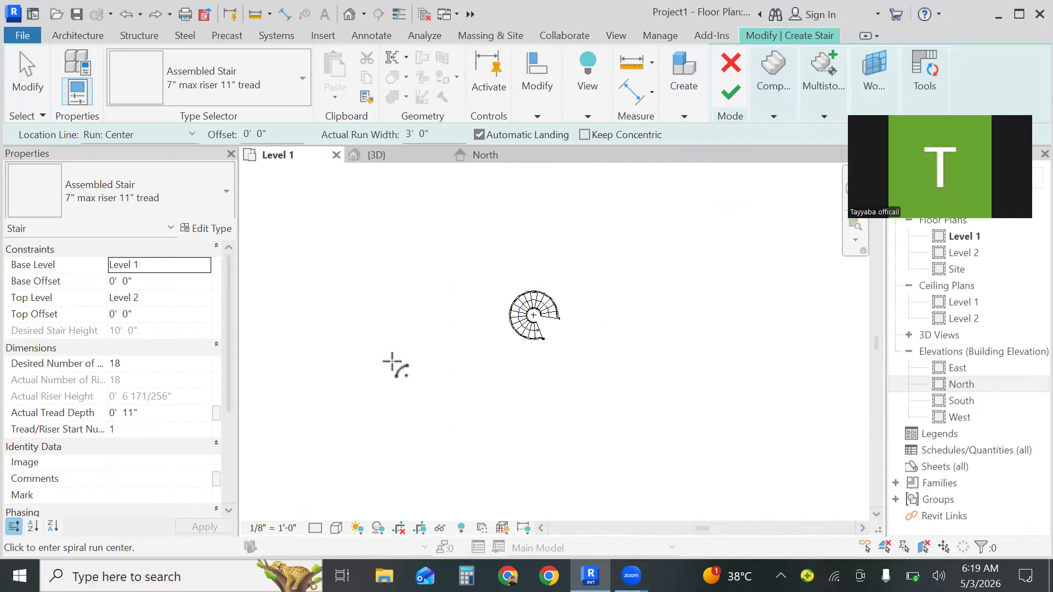
left_click(623, 398)
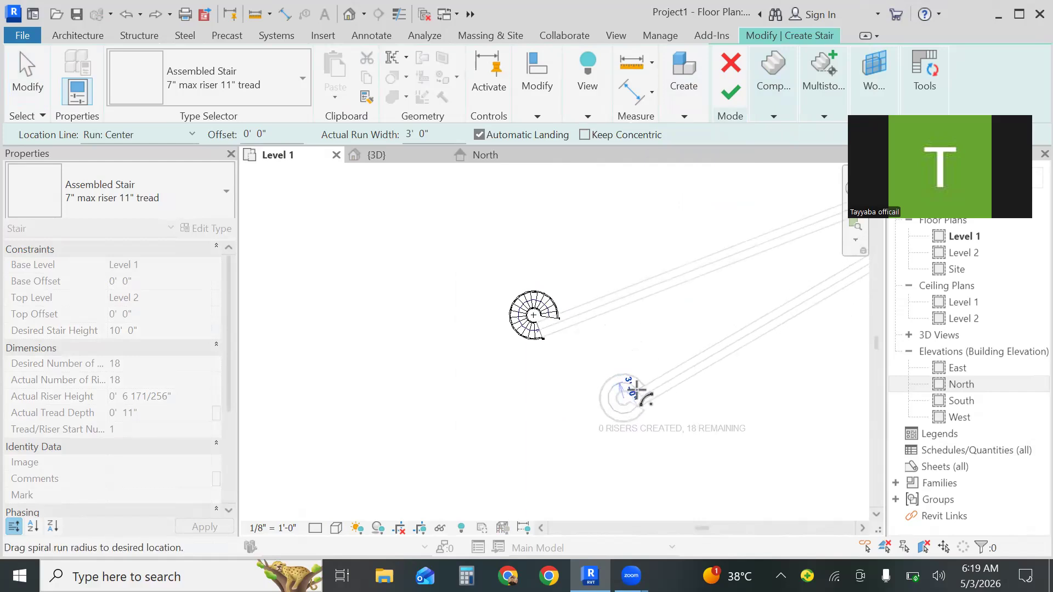
type("3")
key("Return")
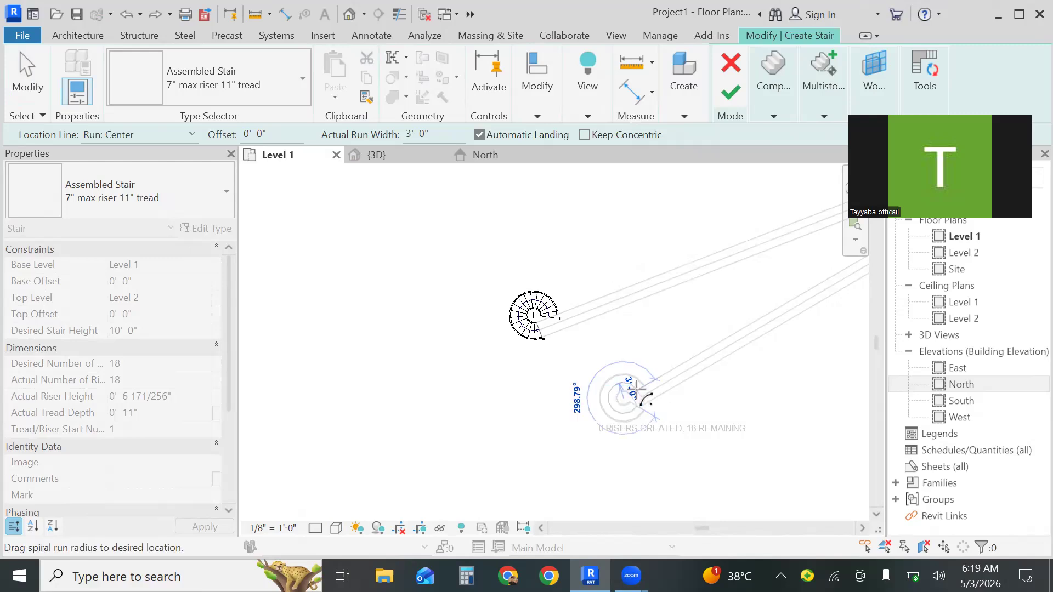
left_click(637, 388)
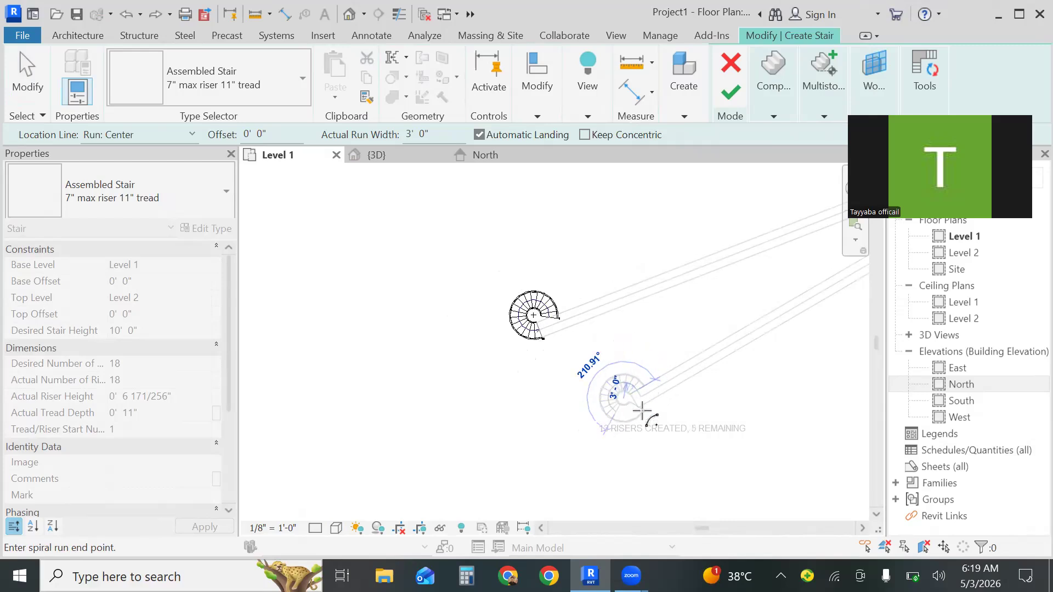
left_click(667, 381)
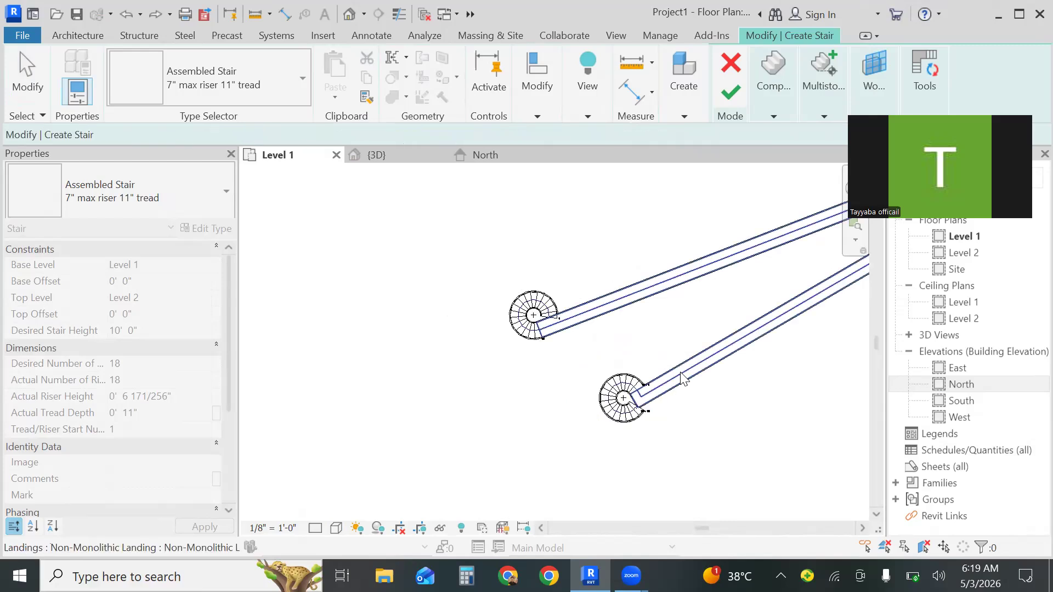
Delete the automatic landing that connects the two spiral runs, finish the stair and dismiss the warnings.
key("Escape")
left_click(627, 297)
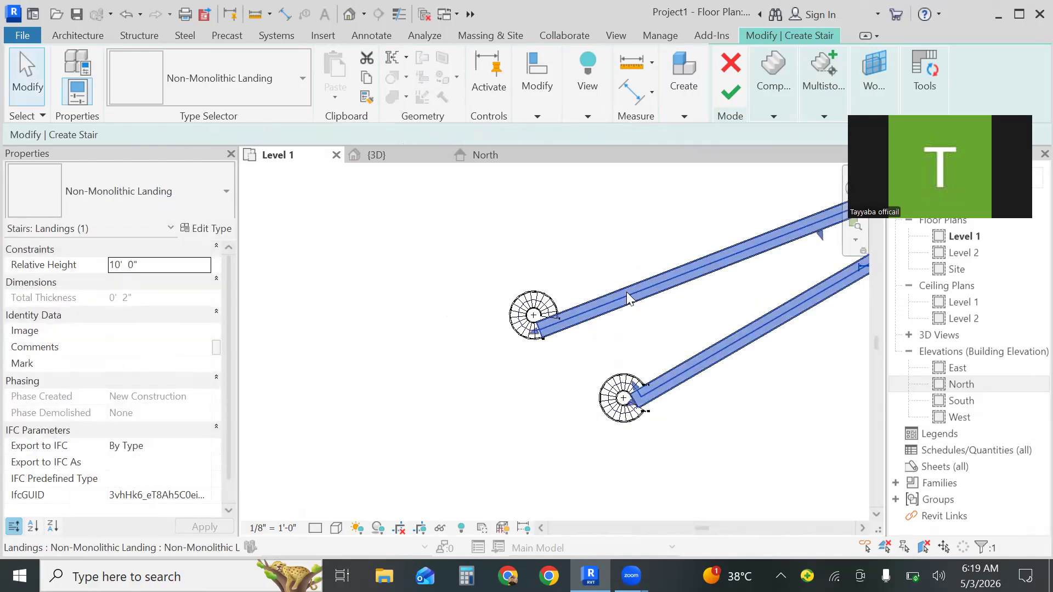
key("Delete")
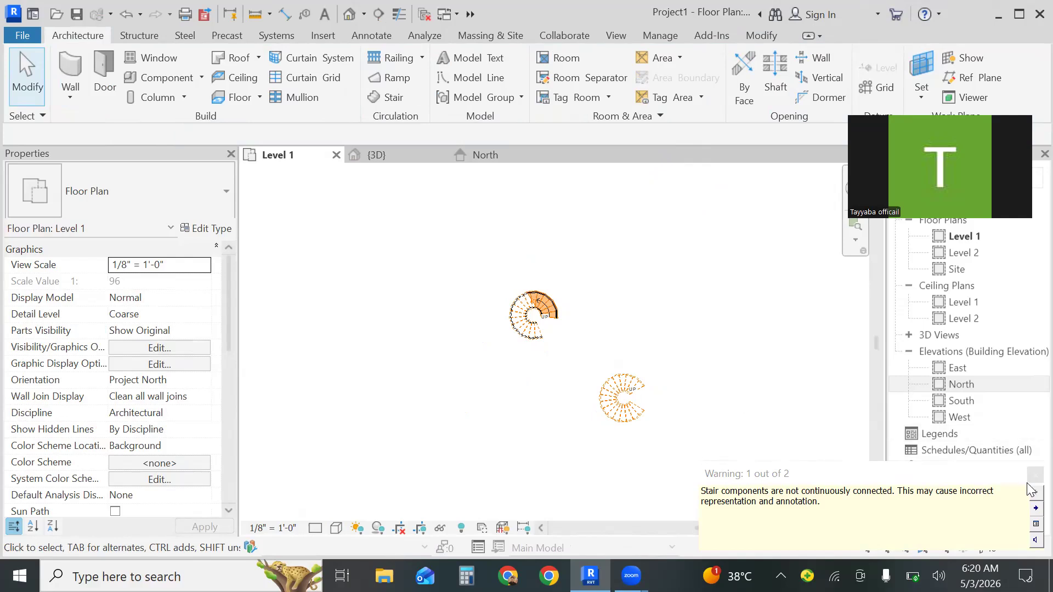
left_click(1032, 475)
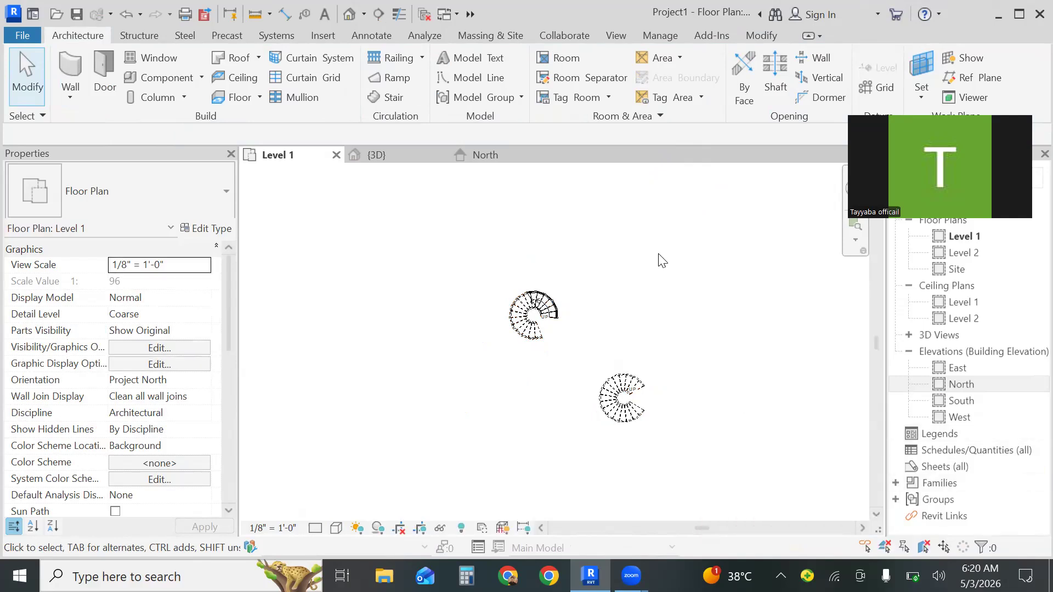
Examine both spiral stairs and their railings from several angles in the 3D view.
left_click(420, 161)
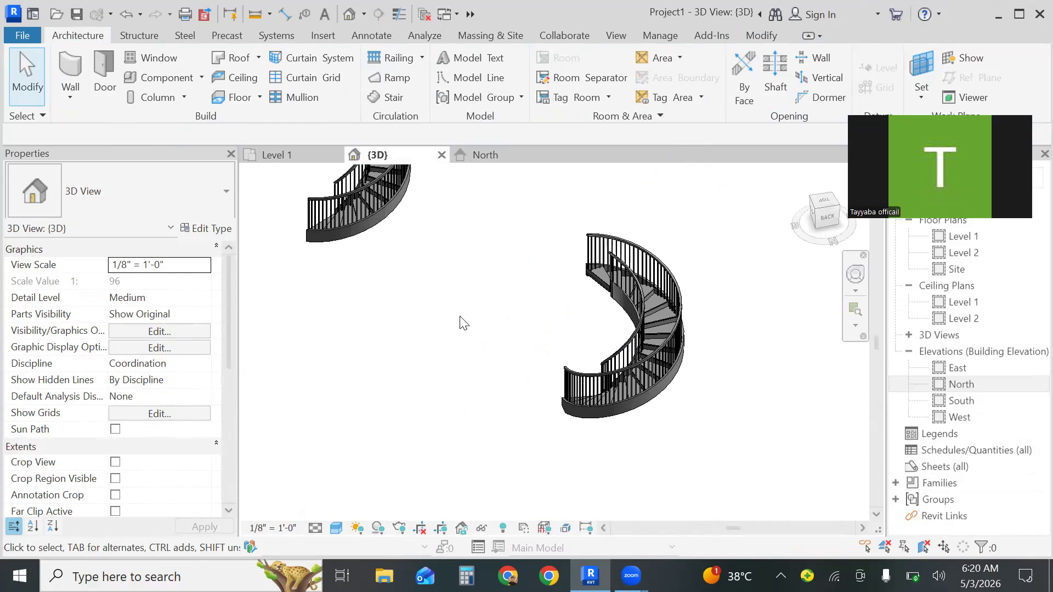
middle_click_drag(460, 317, 713, 356, "shift")
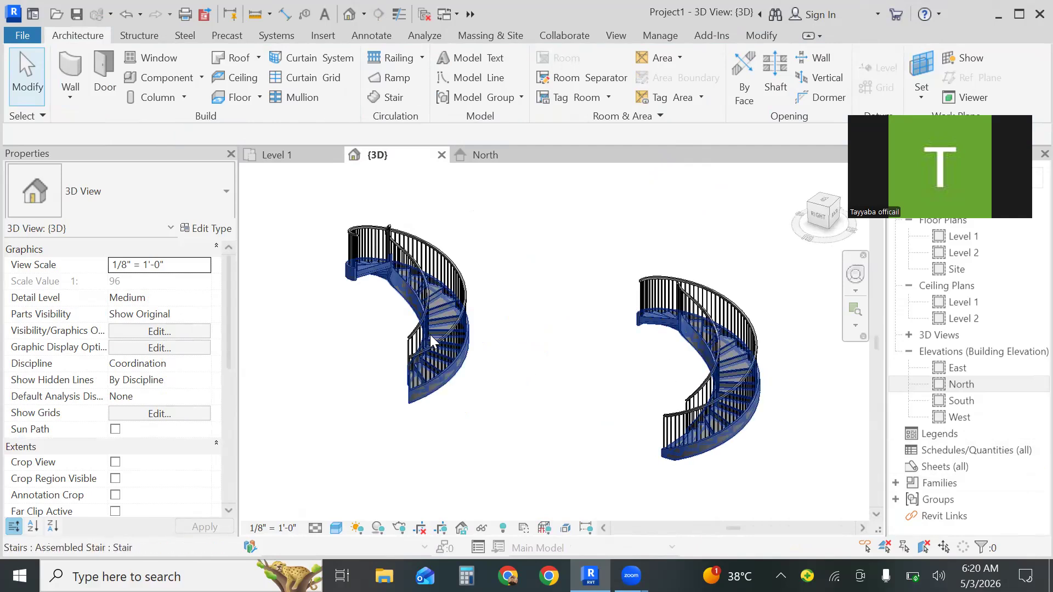
middle_click_drag(573, 407, 618, 388, "shift")
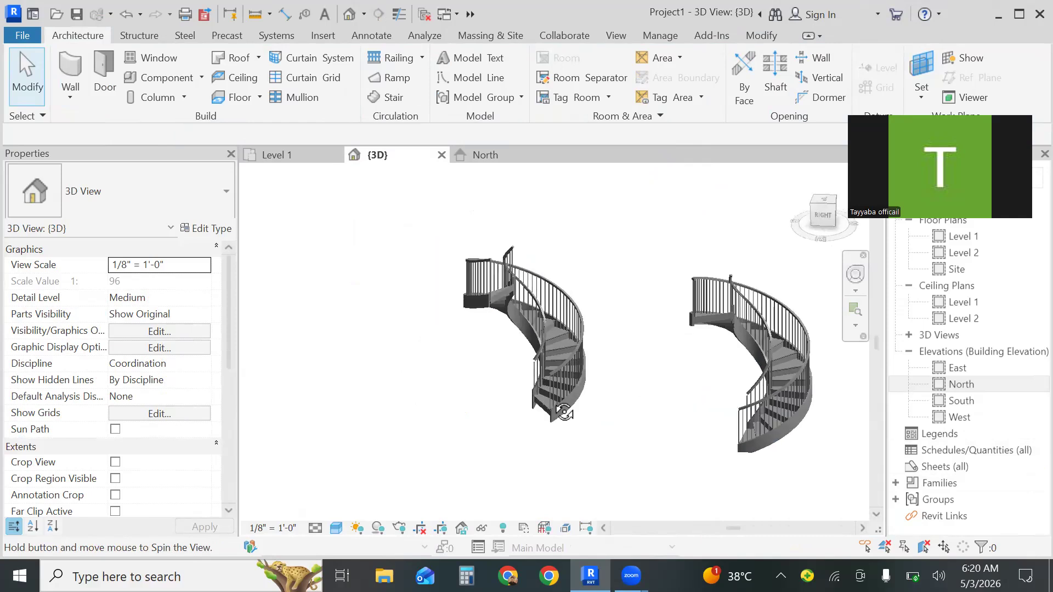
middle_click_drag(565, 412, 552, 404, "shift")
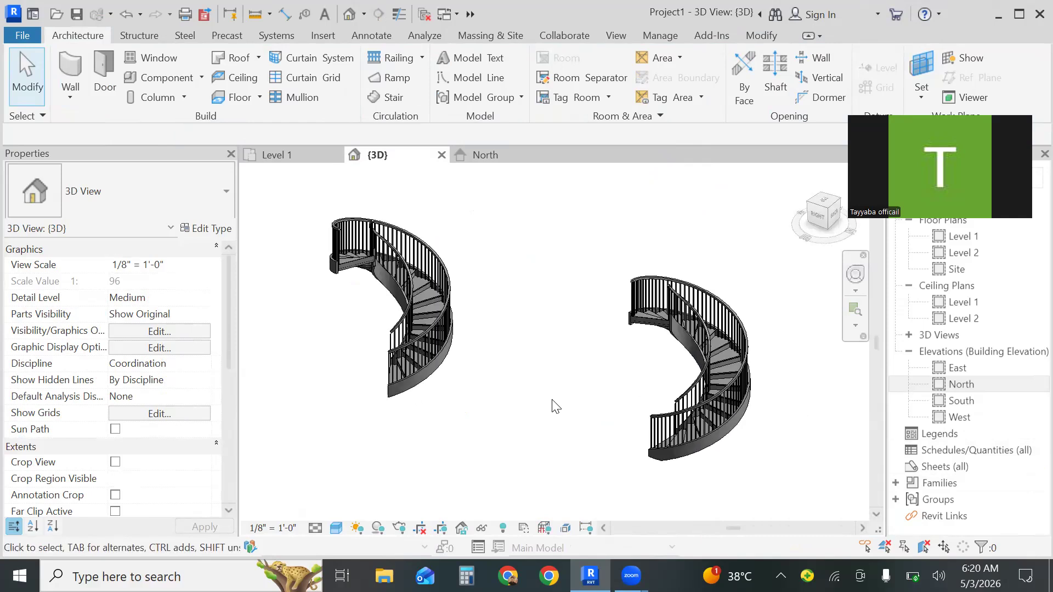
left_click(703, 328)
left_click(665, 377)
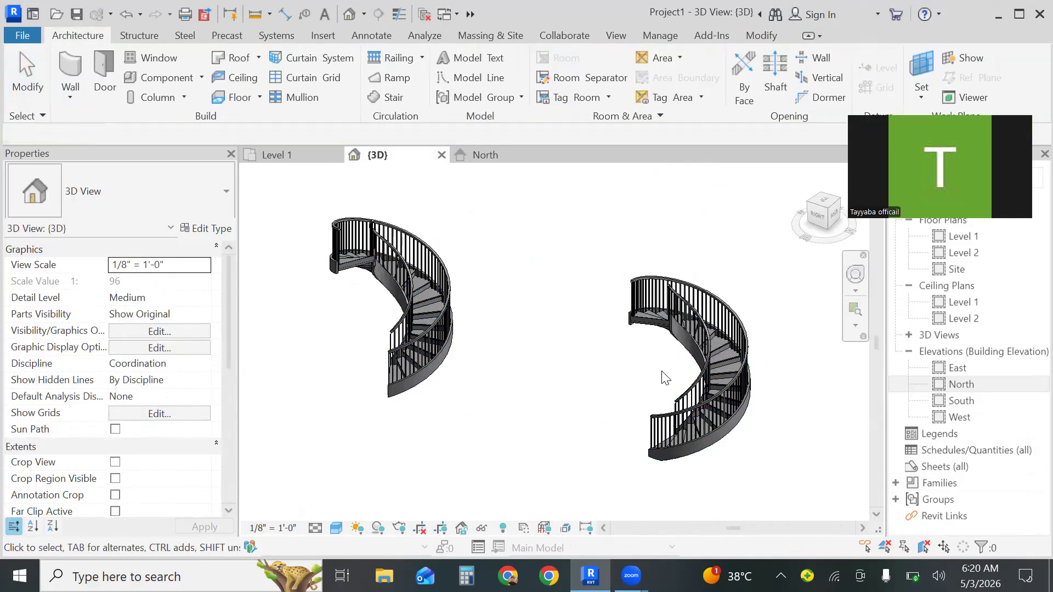
Delete the outer railing of one spiral stair in the 3D view, and undo the deletion.
left_click(732, 321)
key("Delete")
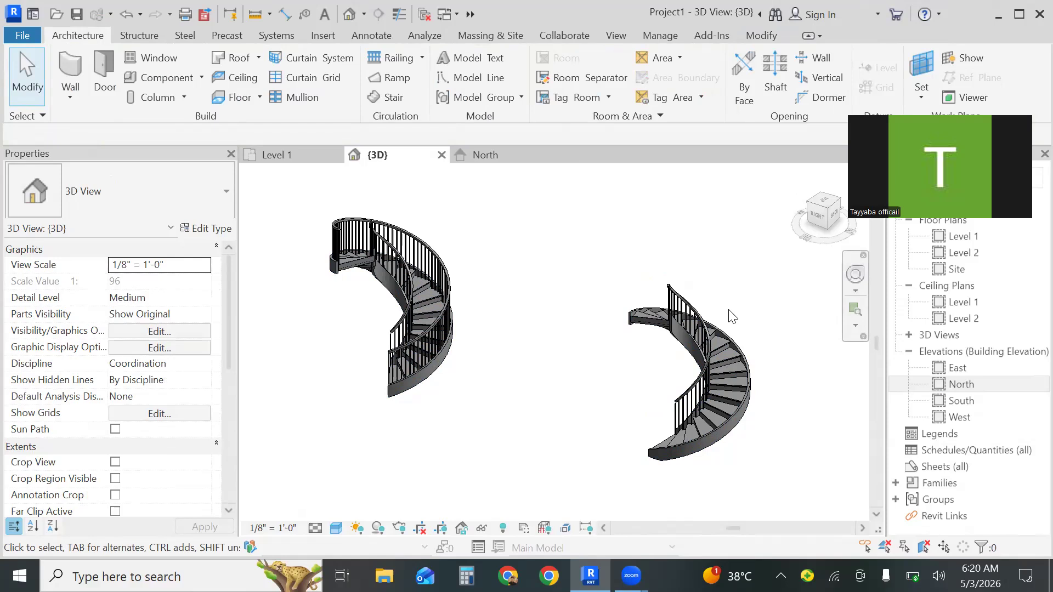
key("ctrl+z")
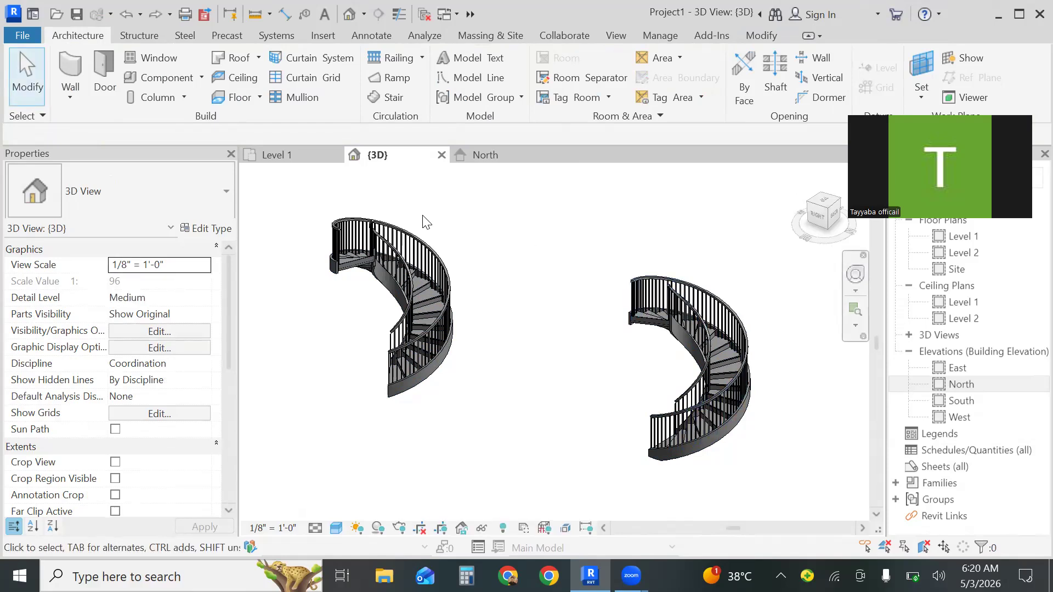
Return to the Level 1 floor plan and start a new stair.
left_click(286, 157)
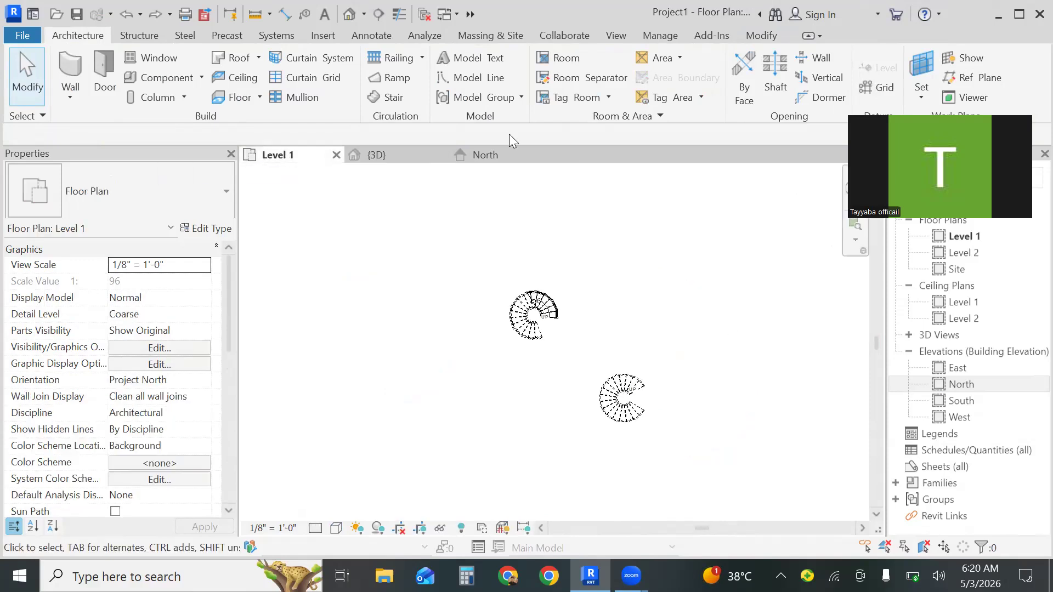
left_click(401, 101)
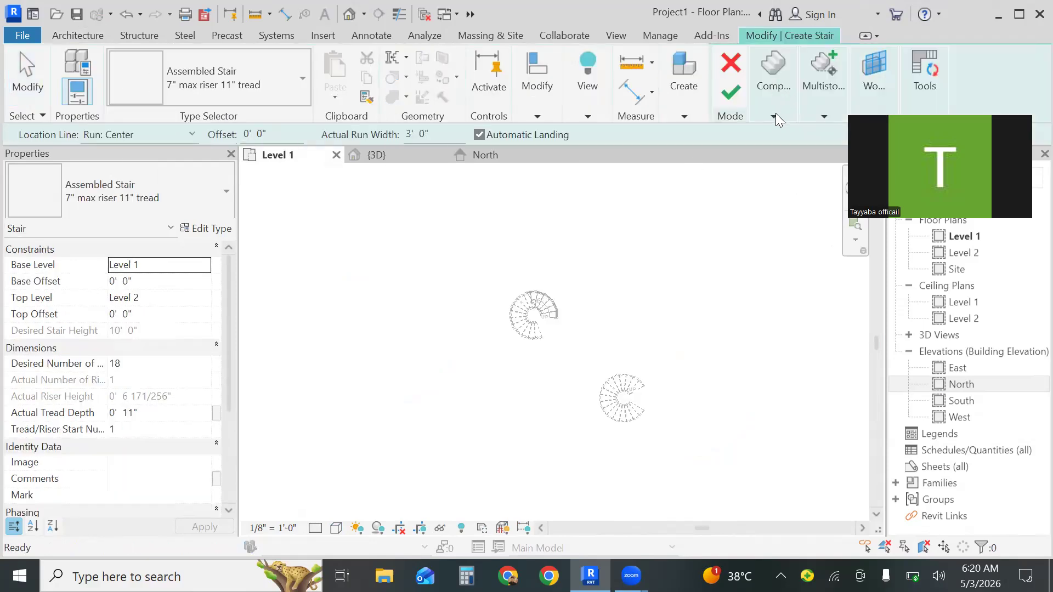
Try placing an L-Shape Winder run to the left of the upper spiral stair, and undo the placement.
left_click(775, 113)
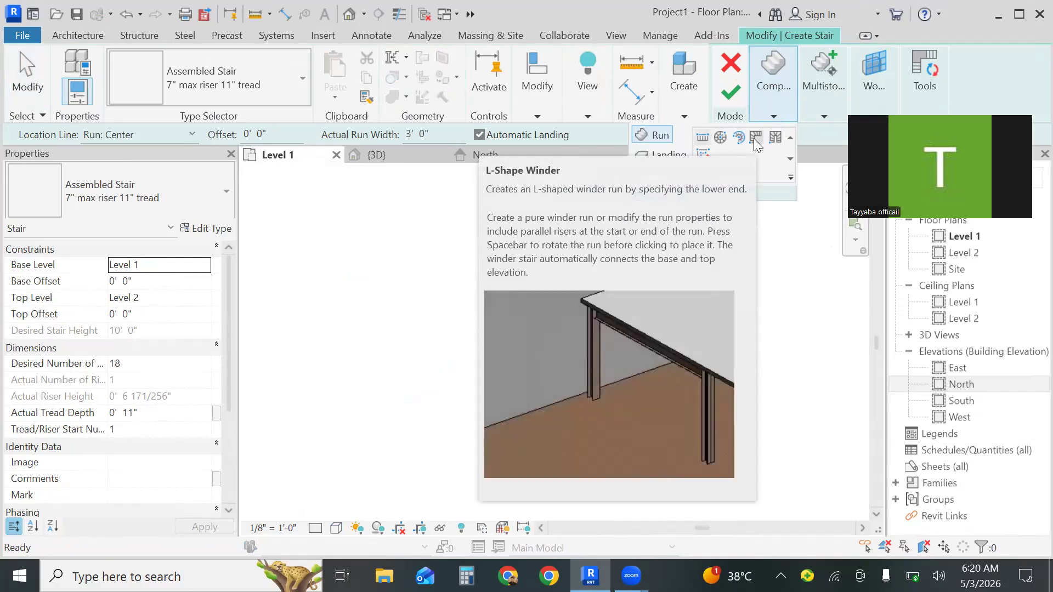
left_click(755, 138)
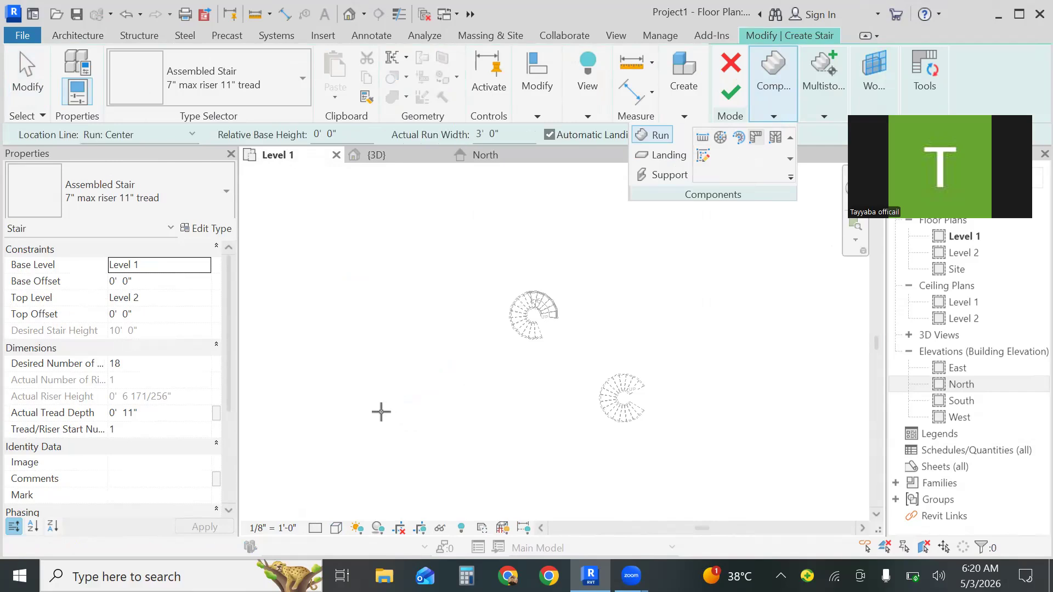
left_click(409, 359)
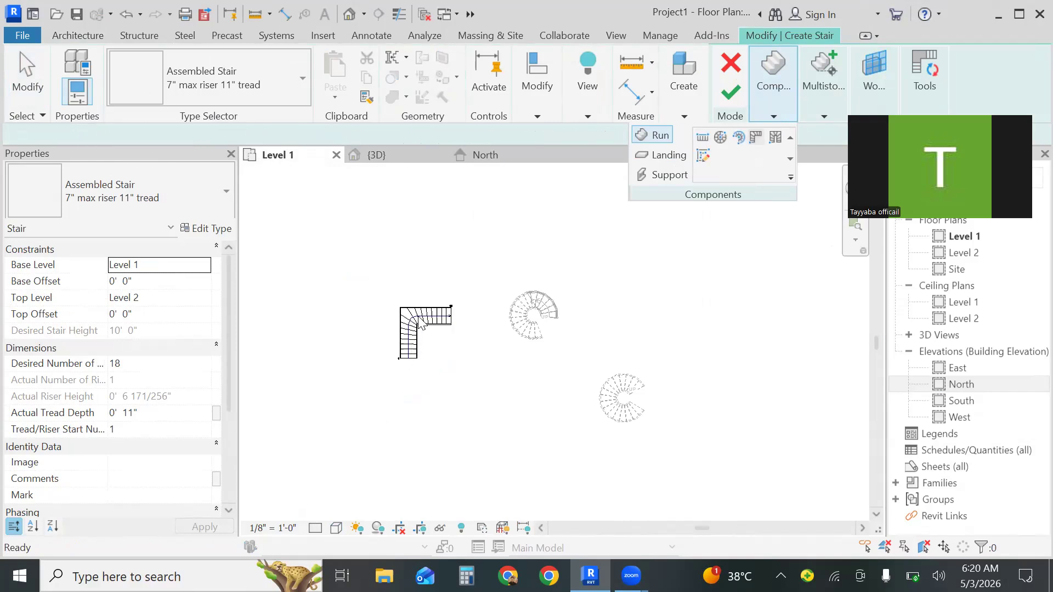
key("Escape")
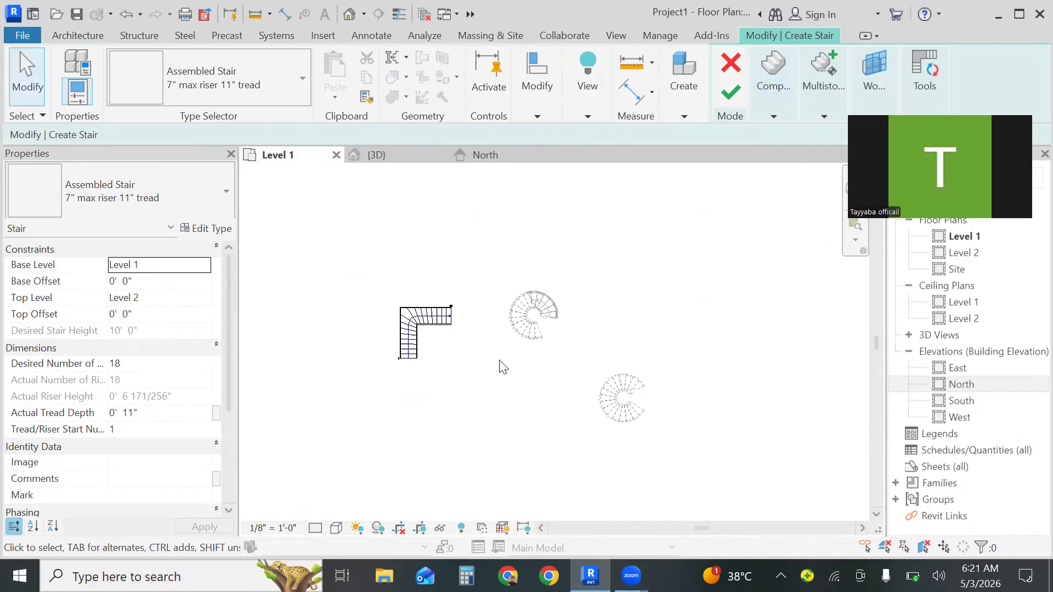
key("ctrl+z")
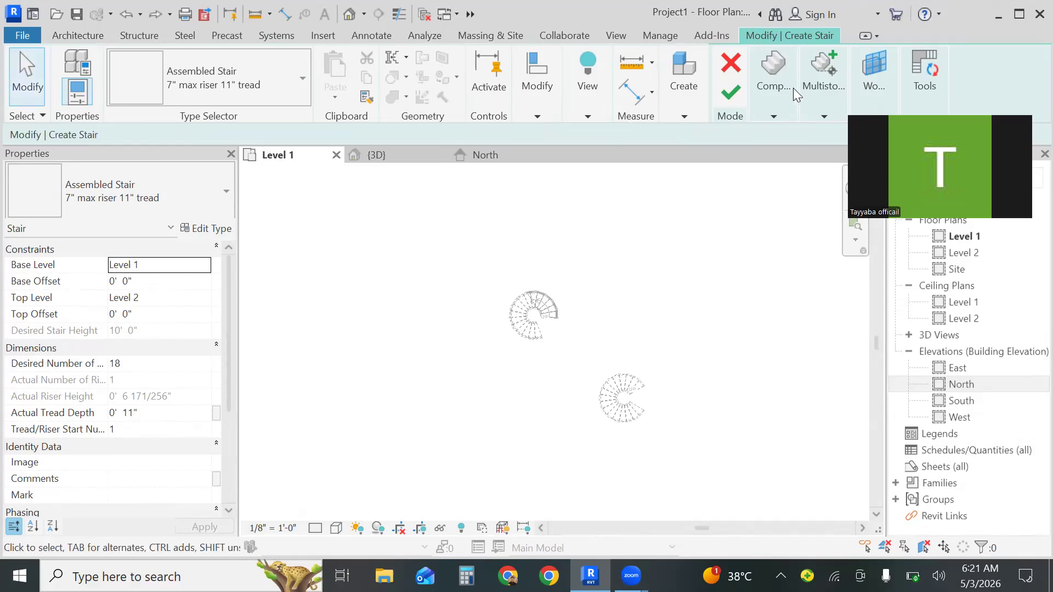
Place an L-Shape Winder run with a 3' width in the open area to the left of the two spiral stairs.
left_click(778, 112)
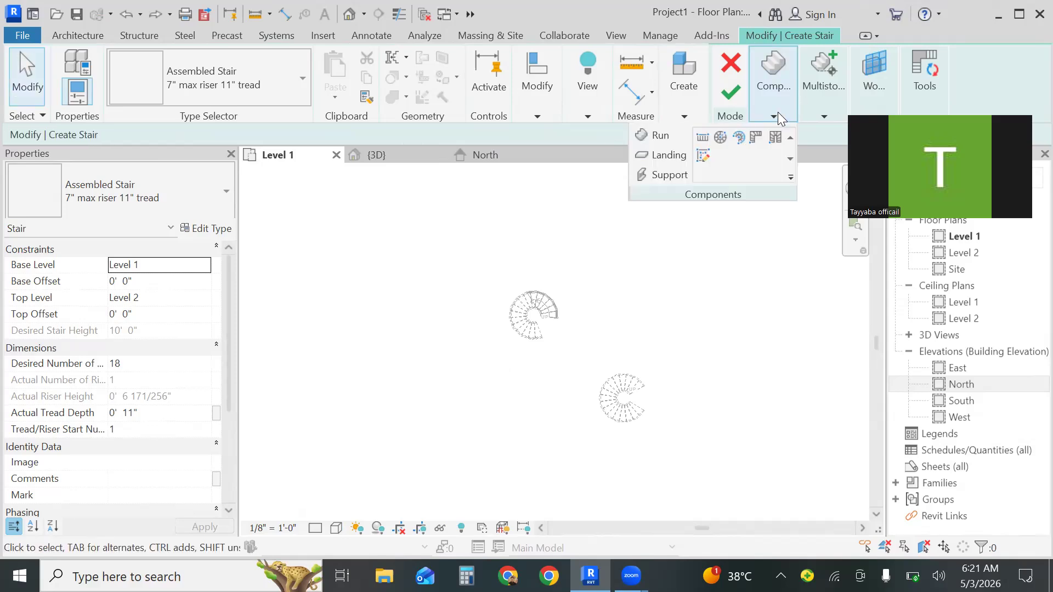
left_click(756, 137)
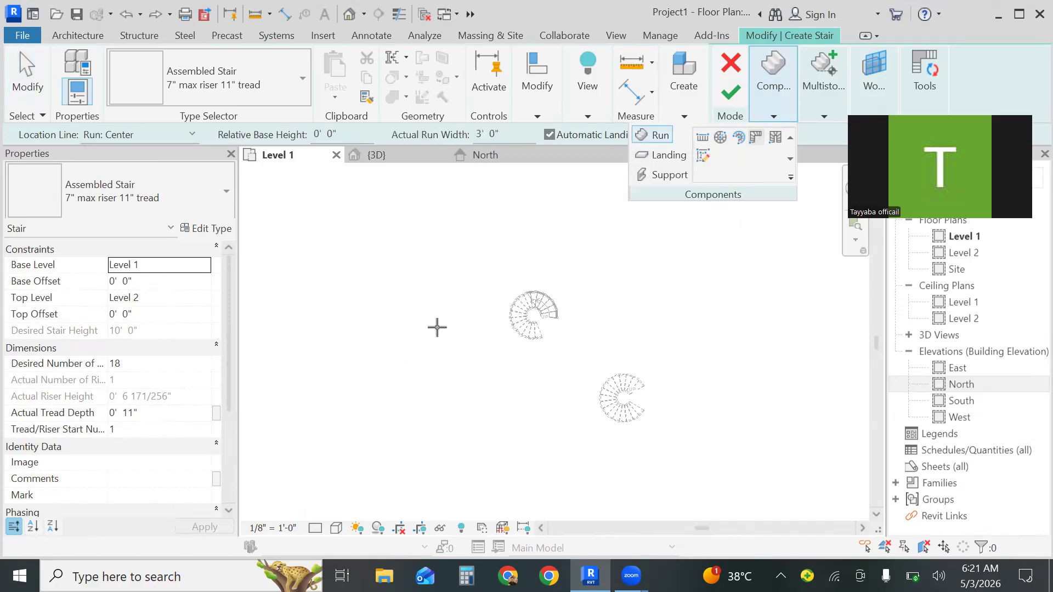
left_click(418, 392)
key("Escape")
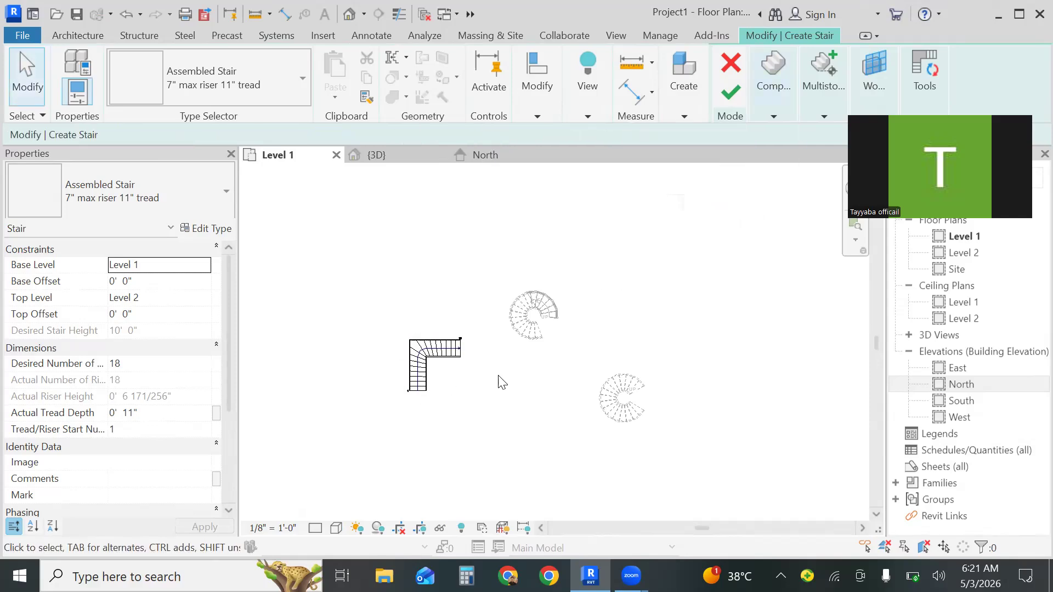
left_click(857, 230)
left_click_drag(461, 312, 387, 431)
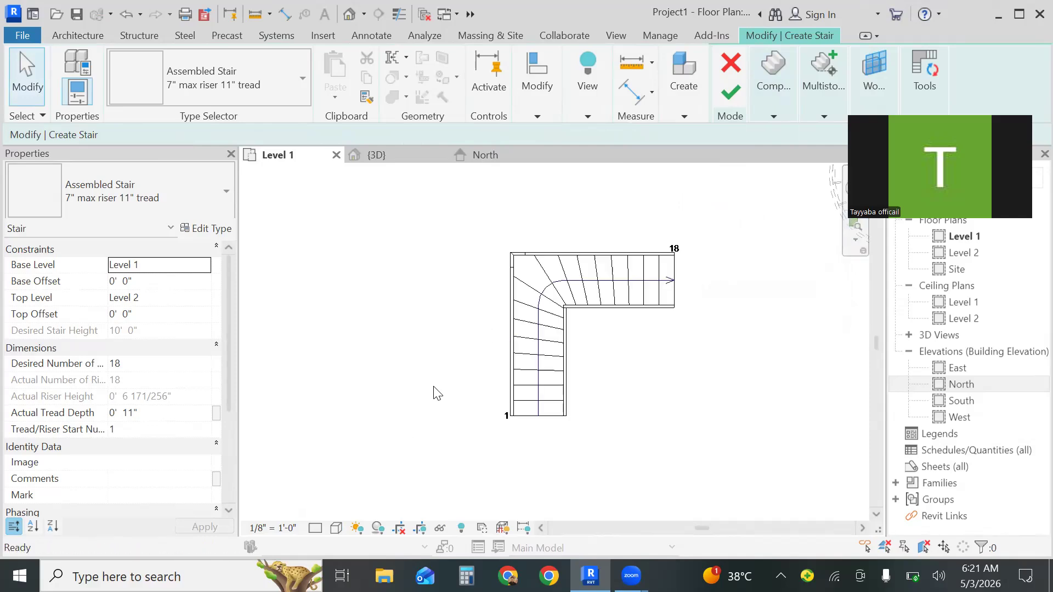
Try to extend the L-shaped winder run beyond its lower starting end, and cancel the change.
left_click(544, 351)
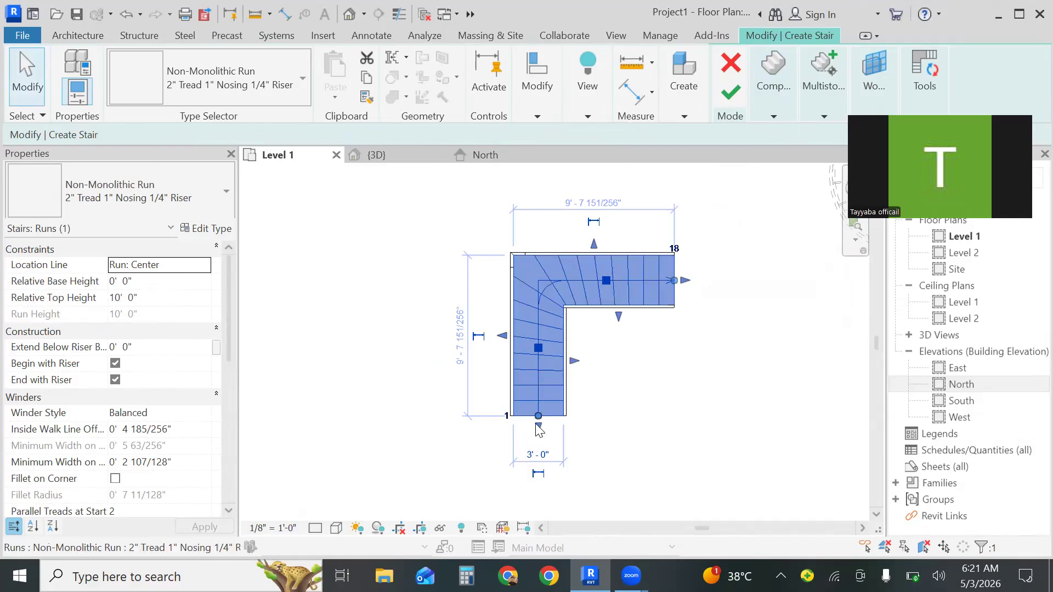
left_click_drag(540, 429, 543, 447)
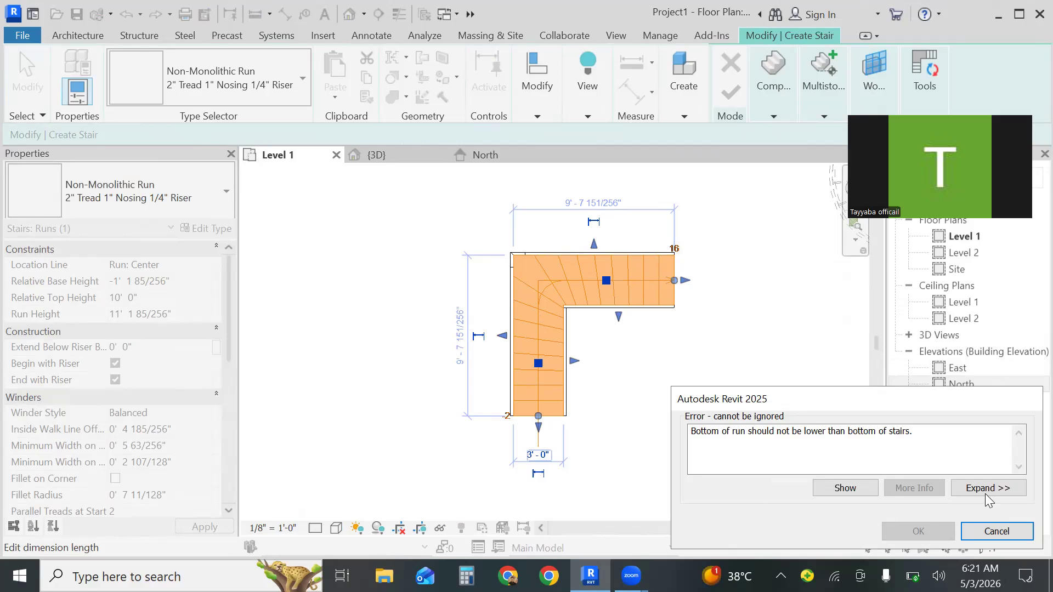
left_click(993, 532)
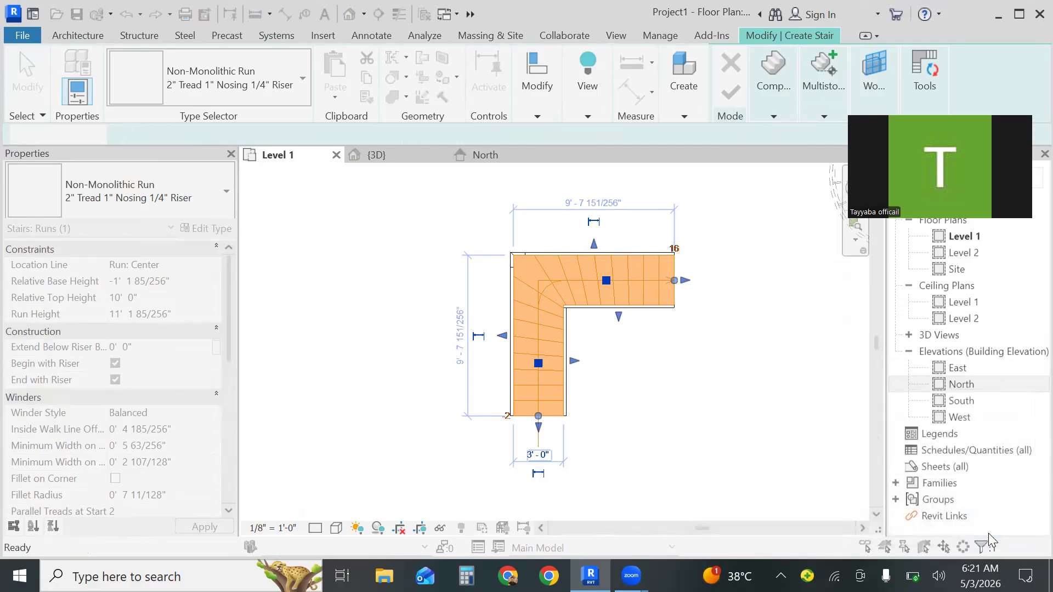
Widen the L-shaped winder run to about 4' 2" by moving its inner edge outward.
left_click(552, 350)
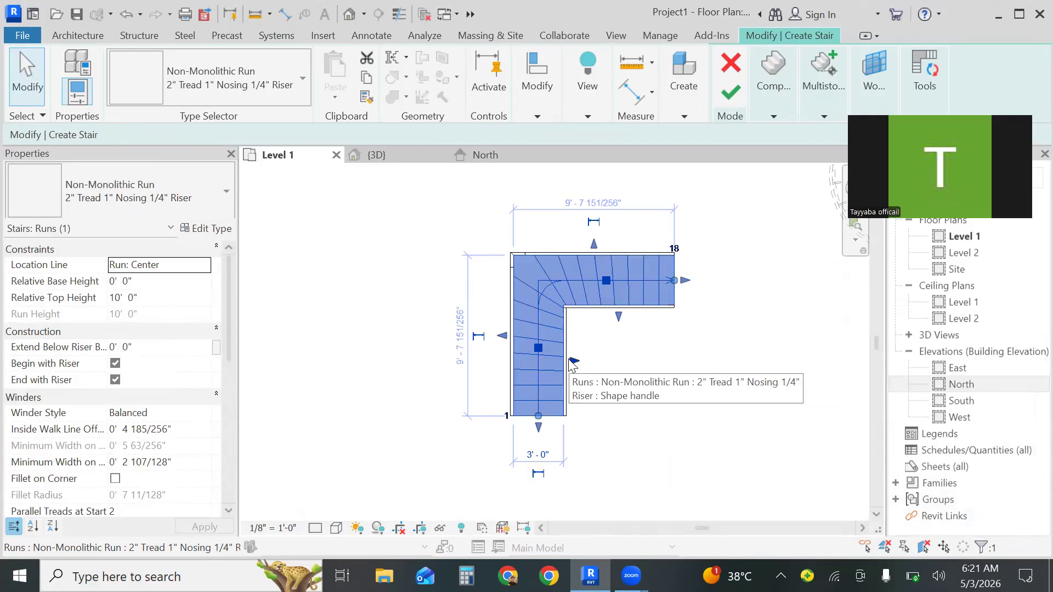
left_click_drag(573, 362, 582, 358)
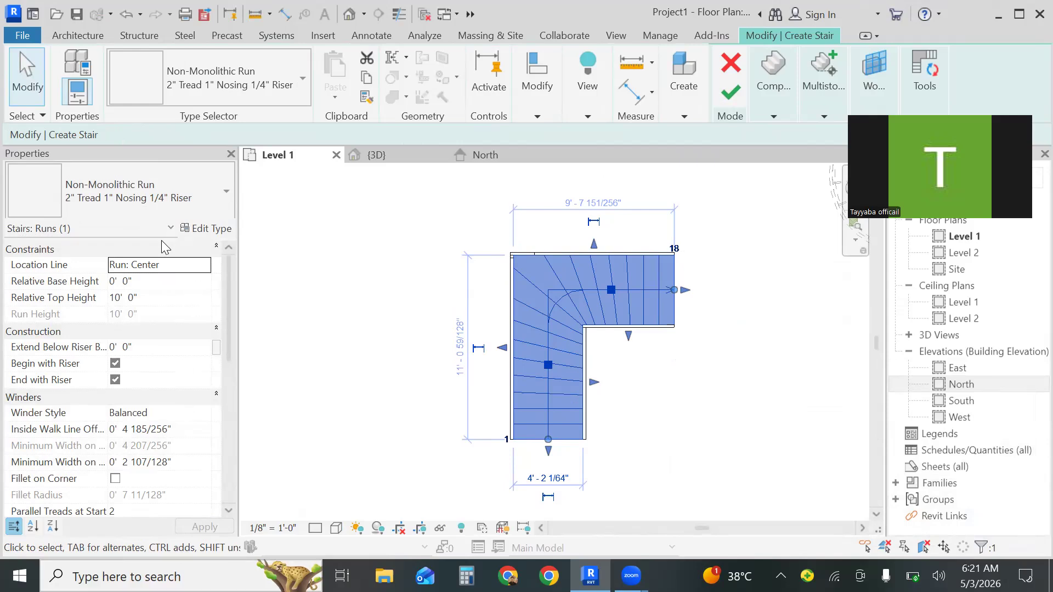
Examine the winder properties of the L-shaped run, including Winder Style, Fillet on Corner and the parallel treads at start and end.
left_click(229, 505)
left_click(229, 506)
left_click(229, 505)
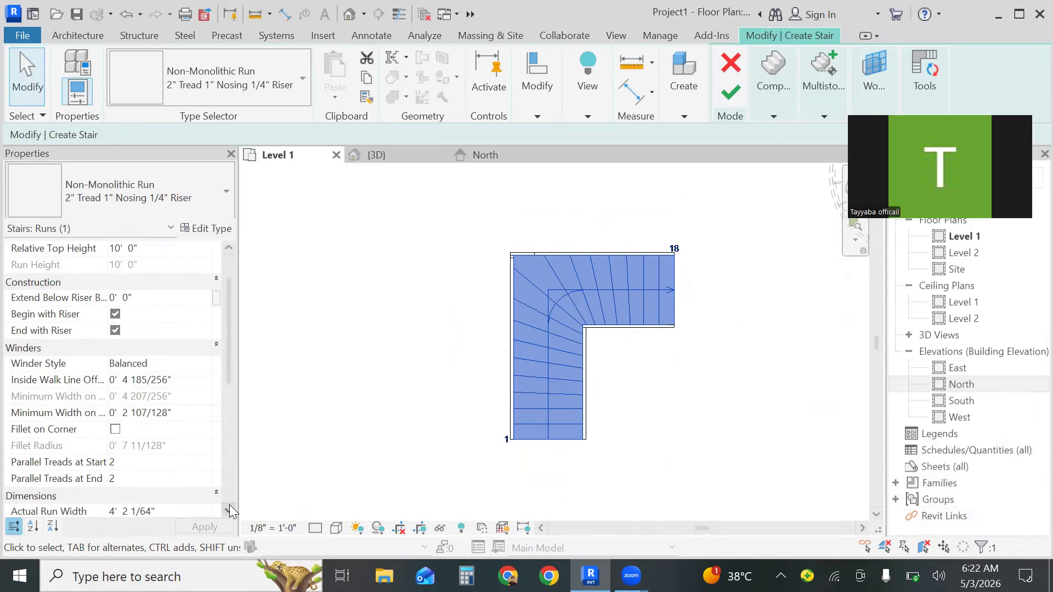
left_click(229, 505)
left_click(229, 505)
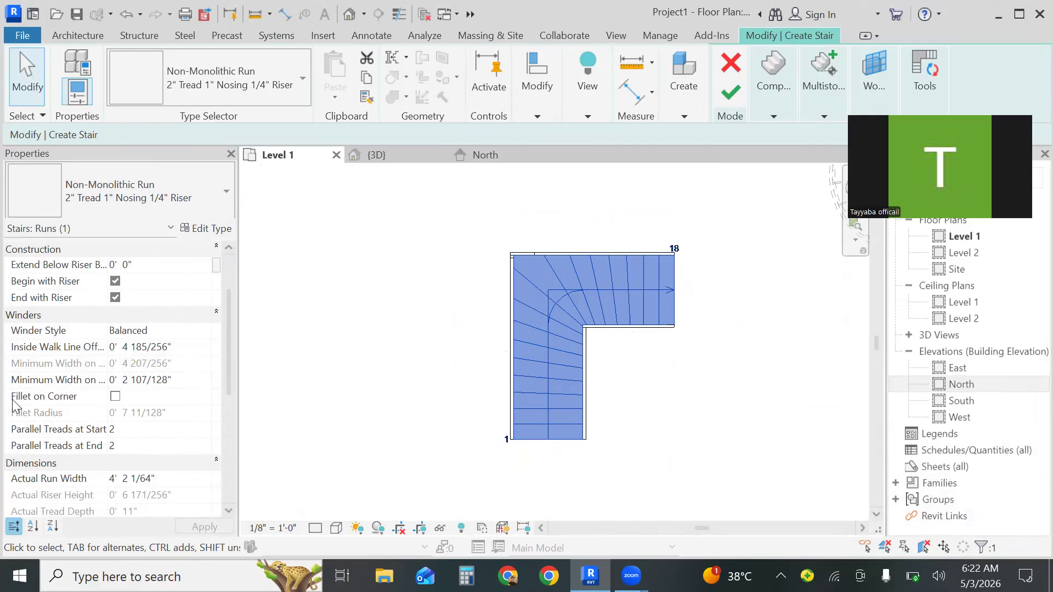
left_click(607, 323)
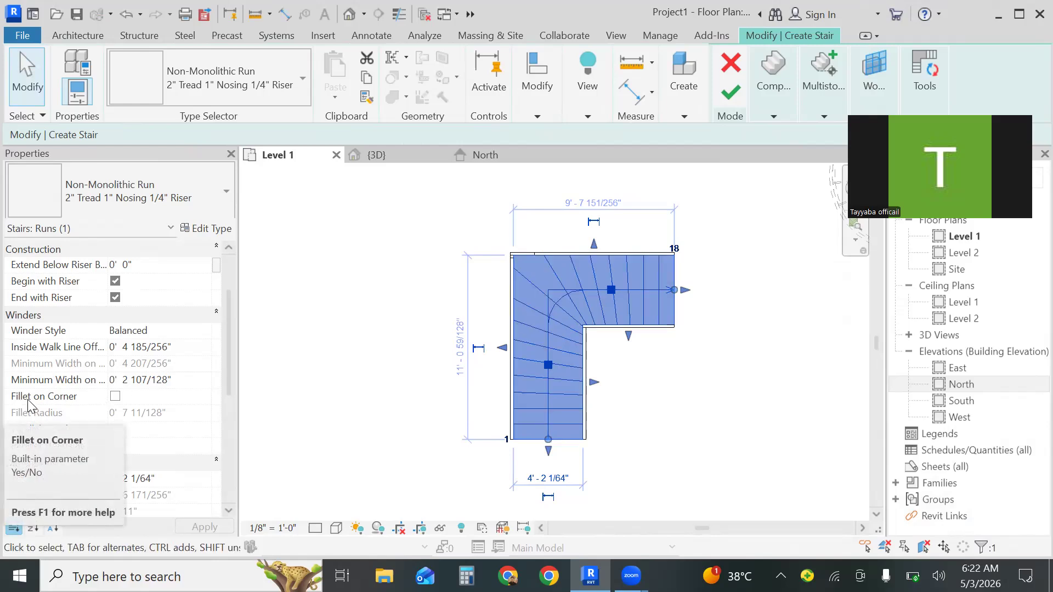
Enable Fillet on Corner for the L-shaped winder run and apply the change.
left_click(114, 396)
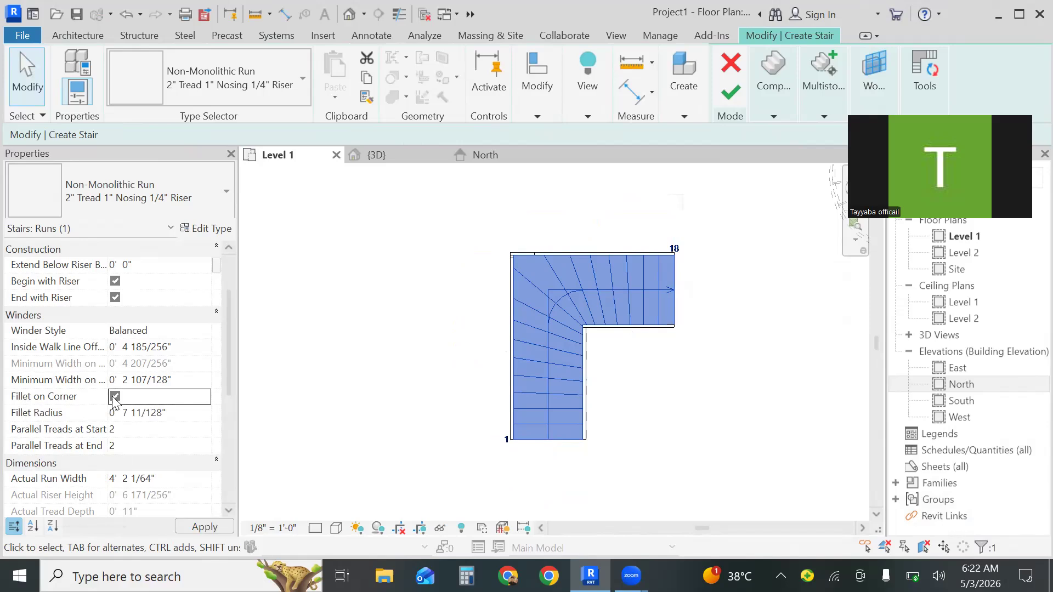
left_click(214, 528)
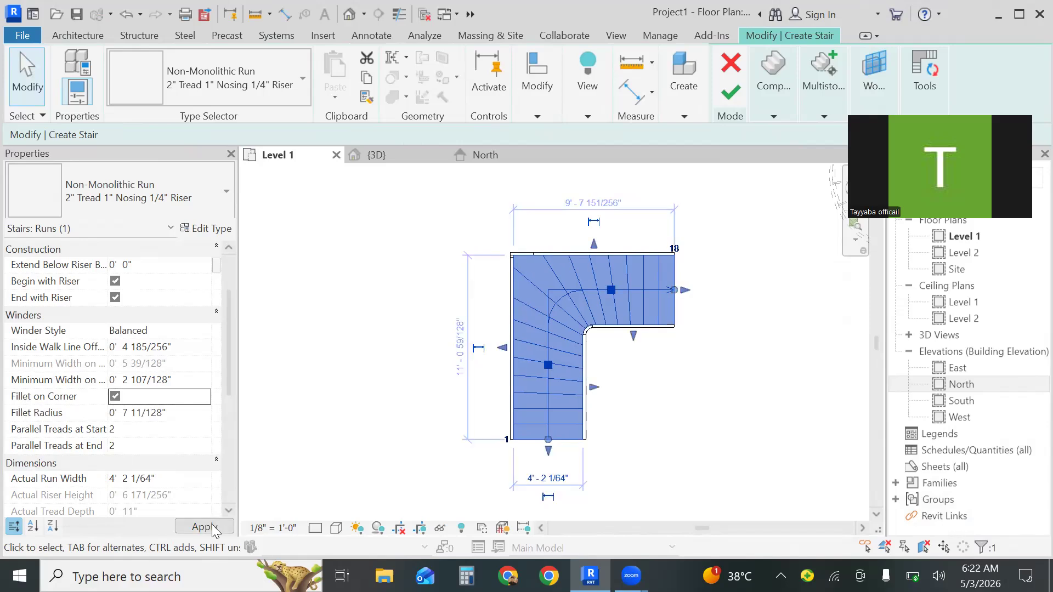
left_click(637, 353)
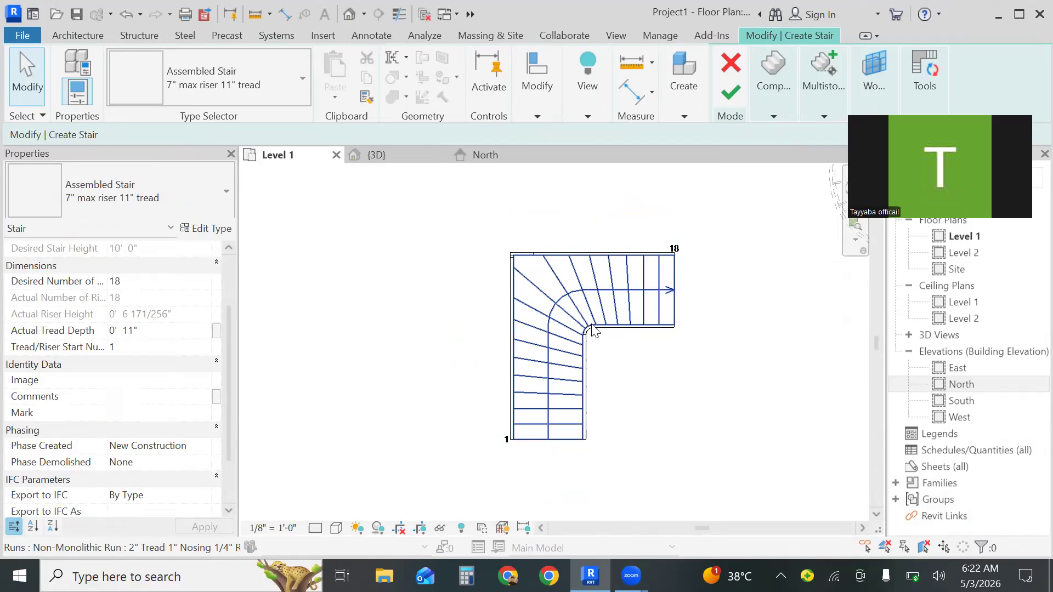
Set the Fillet Radius of the L-shaped run's inner corner to 9".
left_click(560, 336)
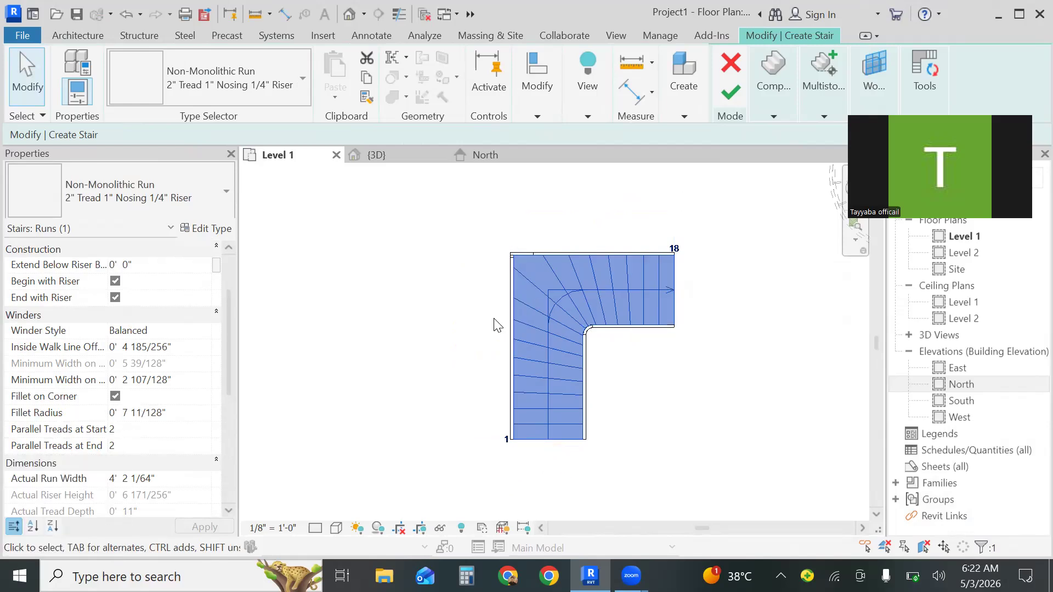
left_click(173, 412)
key("BackSpace")
type("\"")
key("Return")
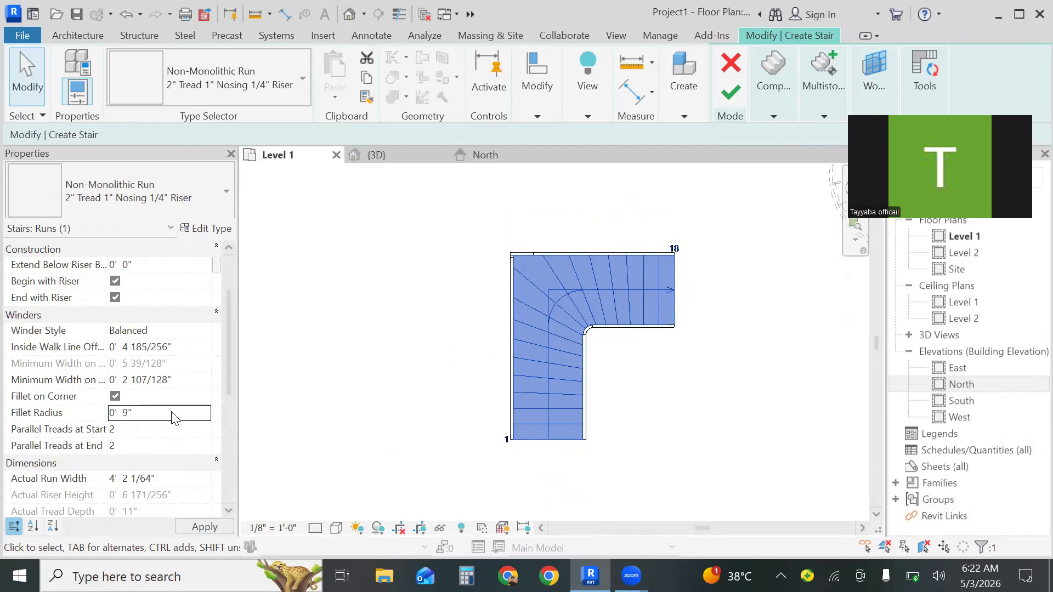
left_click(456, 508)
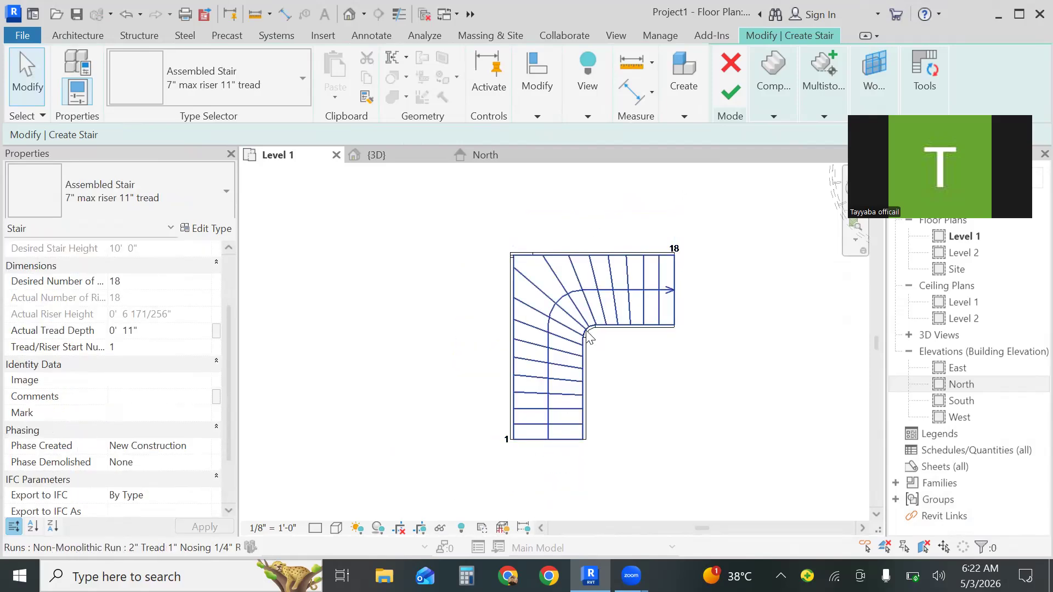
Set both the Parallel Treads at Start and the Parallel Treads at End of the L-shaped run to 4.
left_click(553, 355)
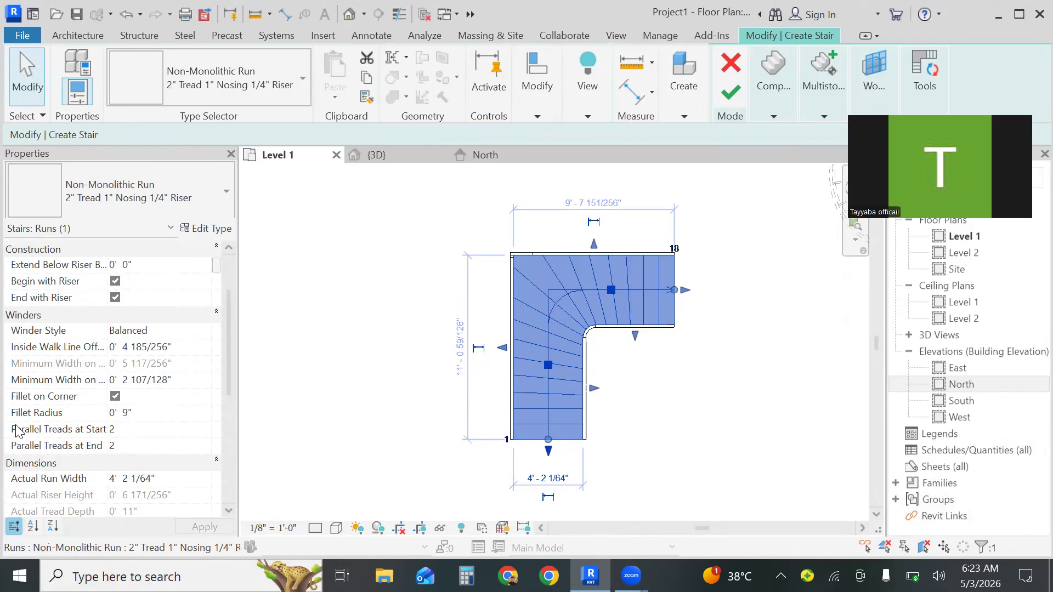
left_click(130, 428)
key("BackSpace")
type("4")
left_click(205, 527)
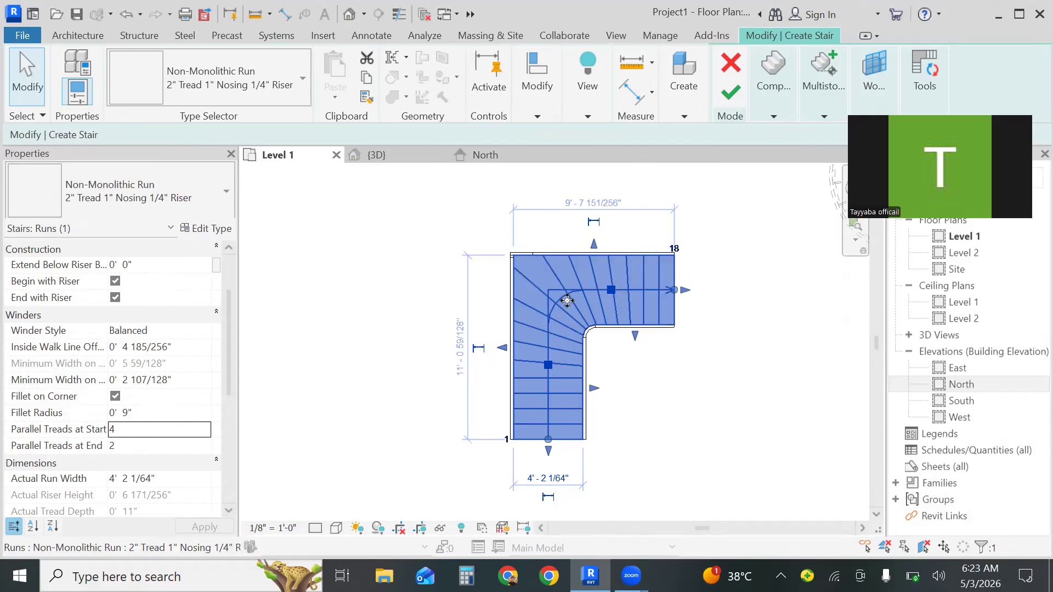
left_click(166, 446)
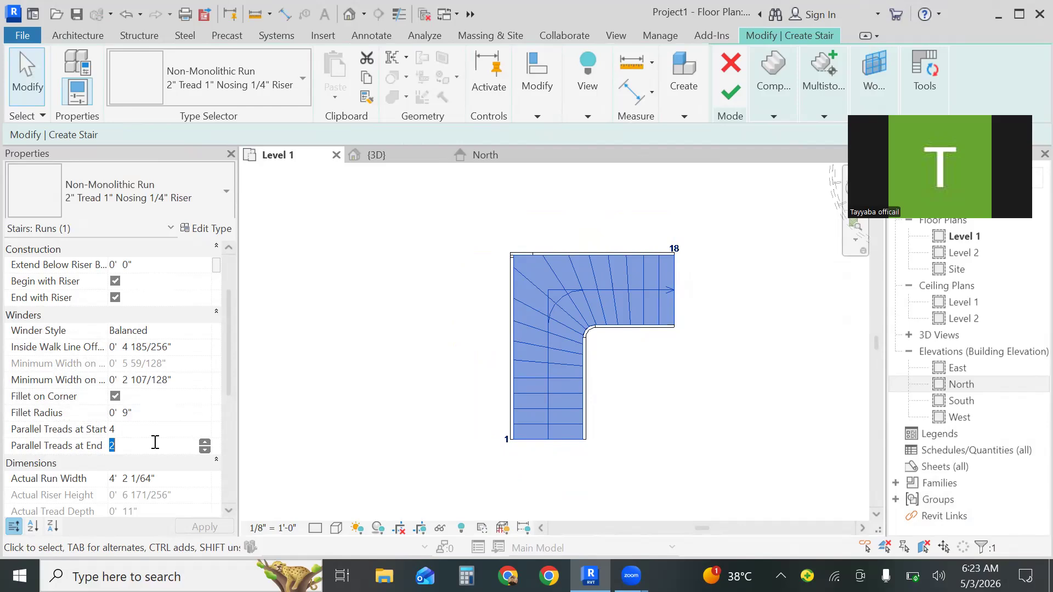
key("BackSpace")
left_click(213, 528)
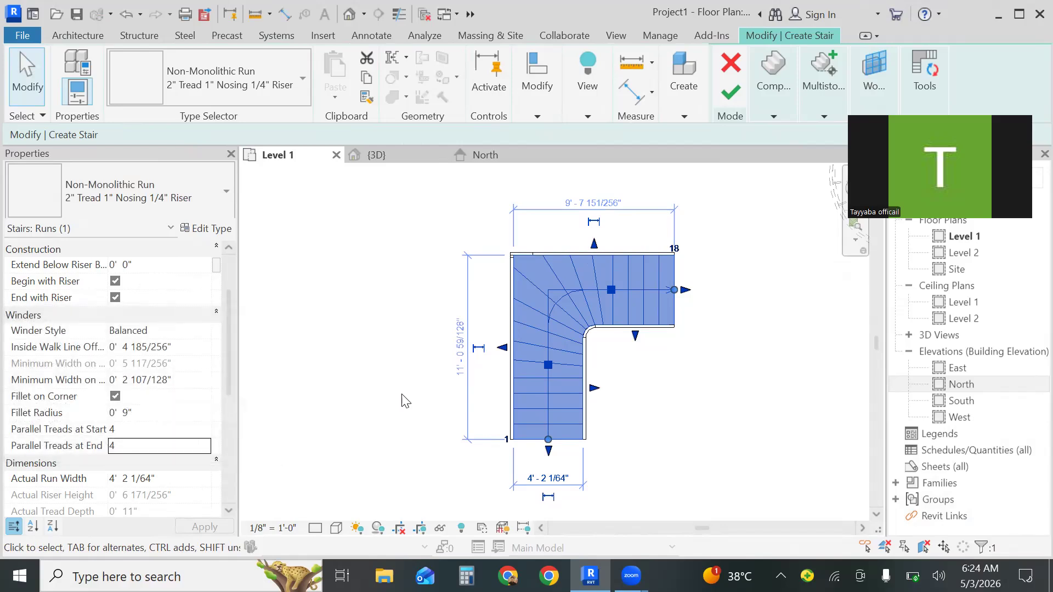
Turn off Begin with Riser for the L-shaped run and inspect its lower end in the 3D view.
left_click(116, 282)
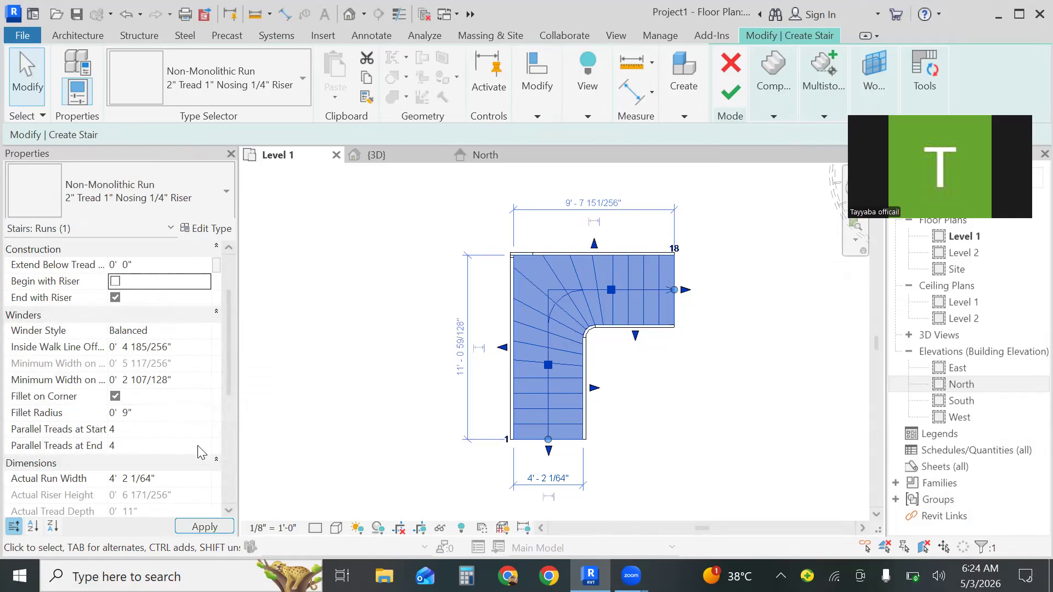
left_click(206, 527)
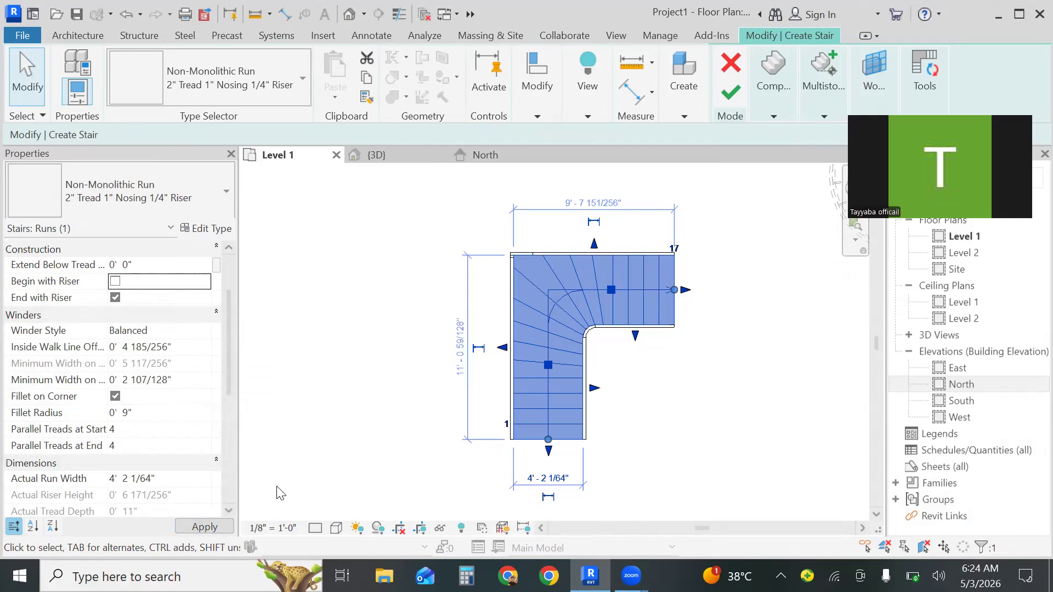
left_click(401, 155)
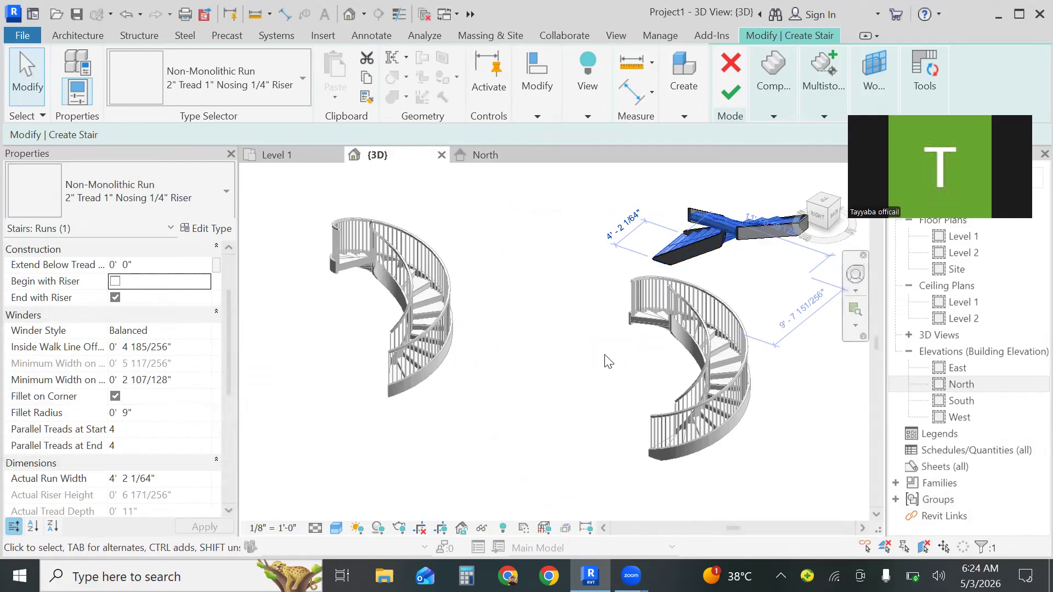
middle_click_drag(602, 356, 731, 355, "shift")
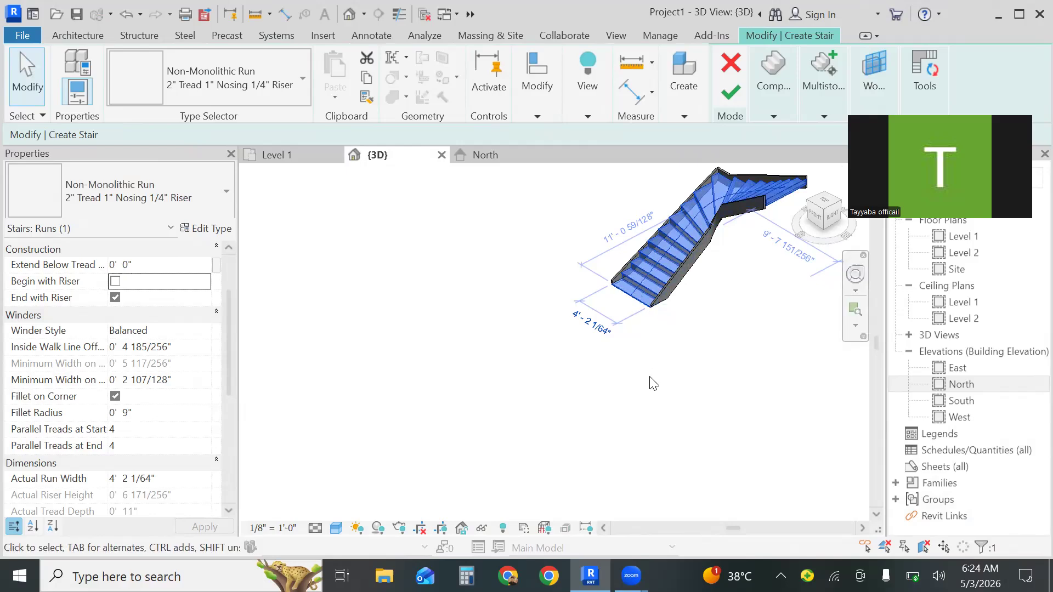
middle_click_drag(653, 384, 799, 305, "shift")
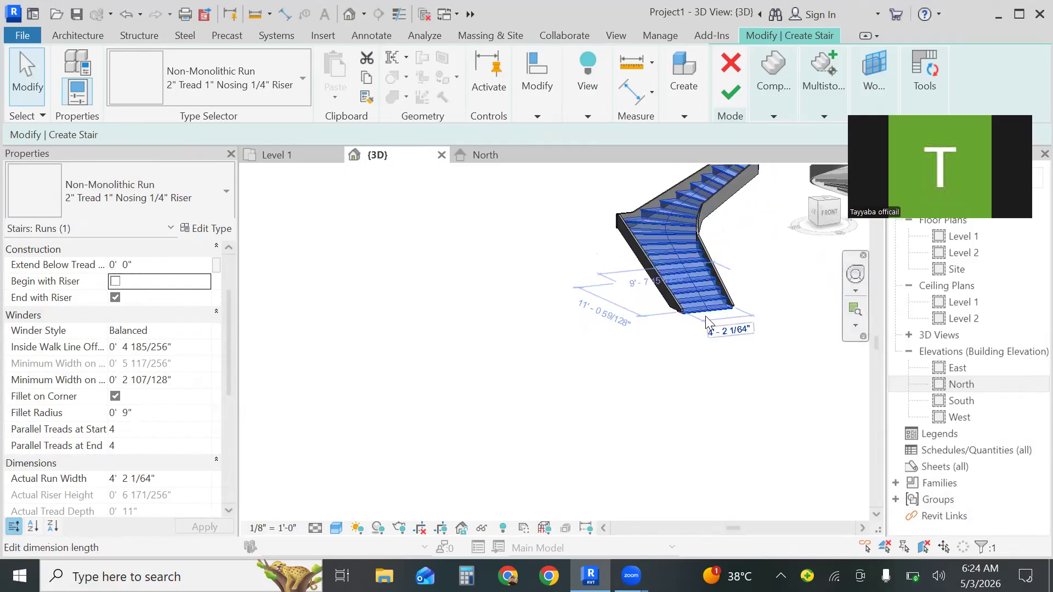
Turn Begin with Riser back on for the L-shaped run and return to the Level 1 floor plan.
left_click(116, 280)
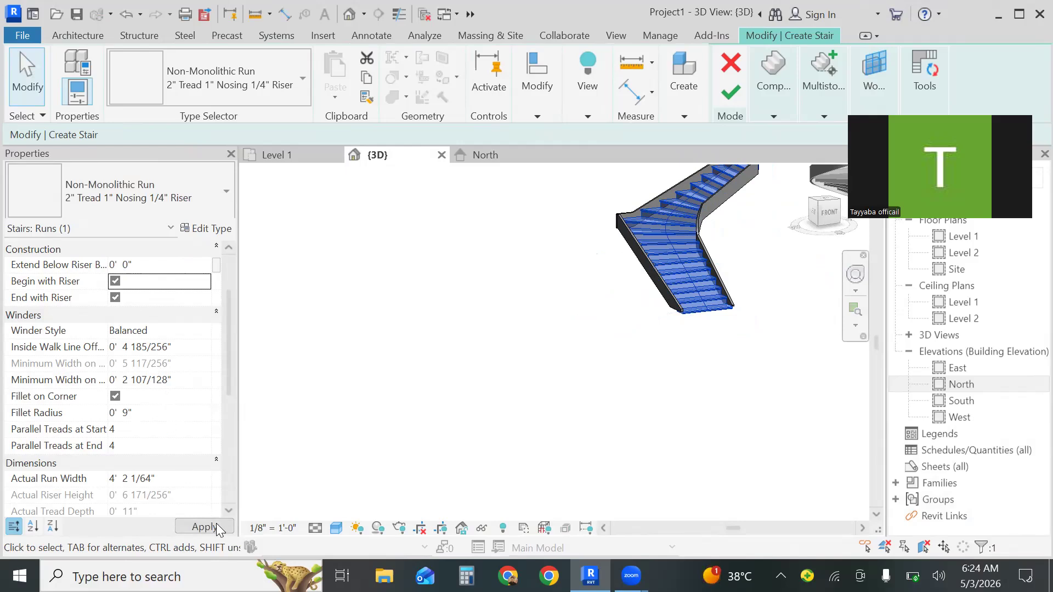
left_click(207, 525)
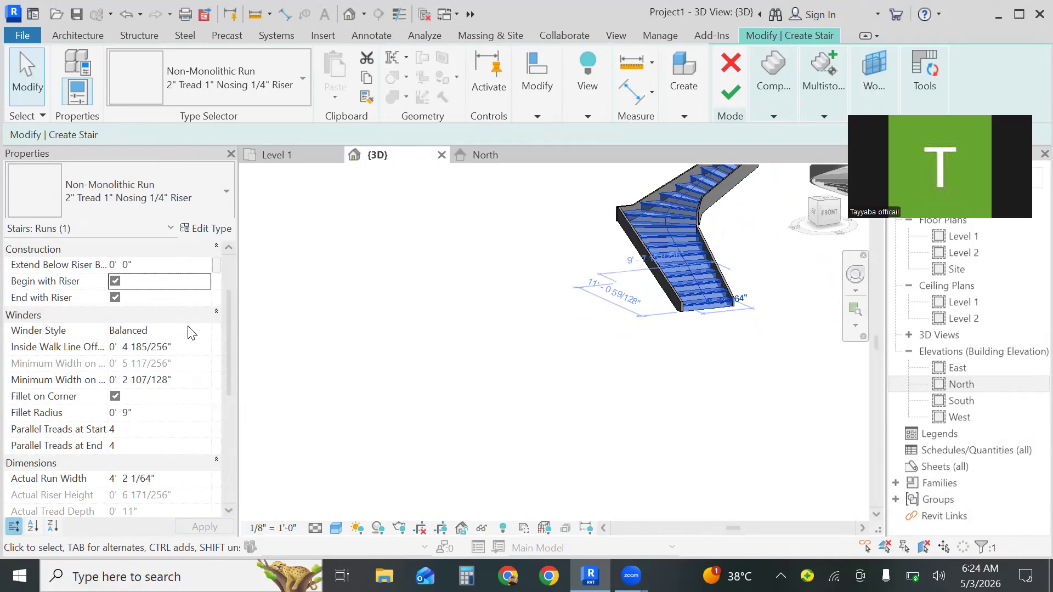
left_click(309, 151)
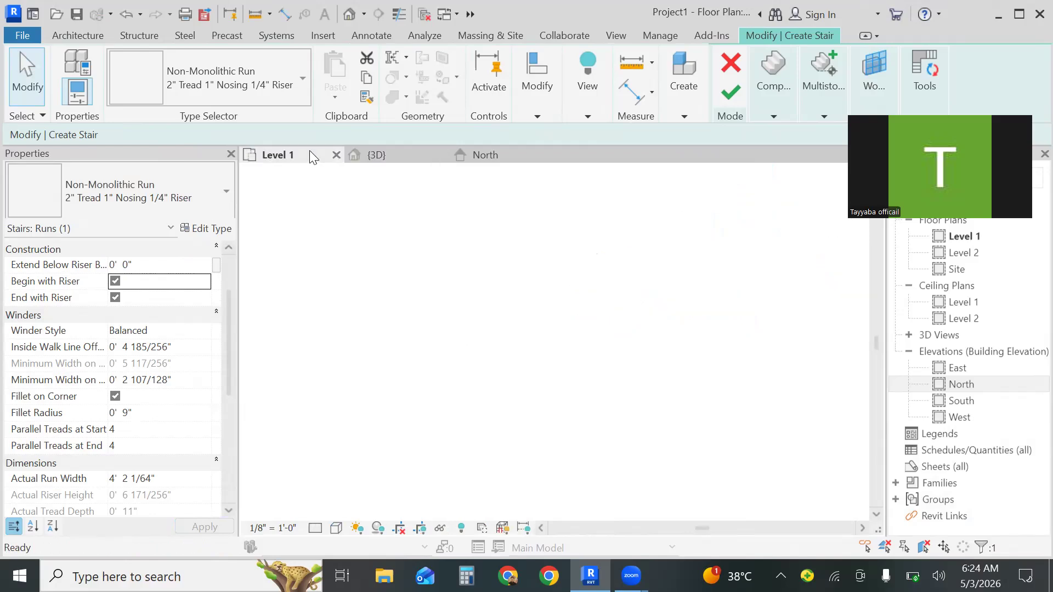
Change the L-shaped run's Winder Style to Single Point and look at the stair in the 3D view.
left_click(159, 331)
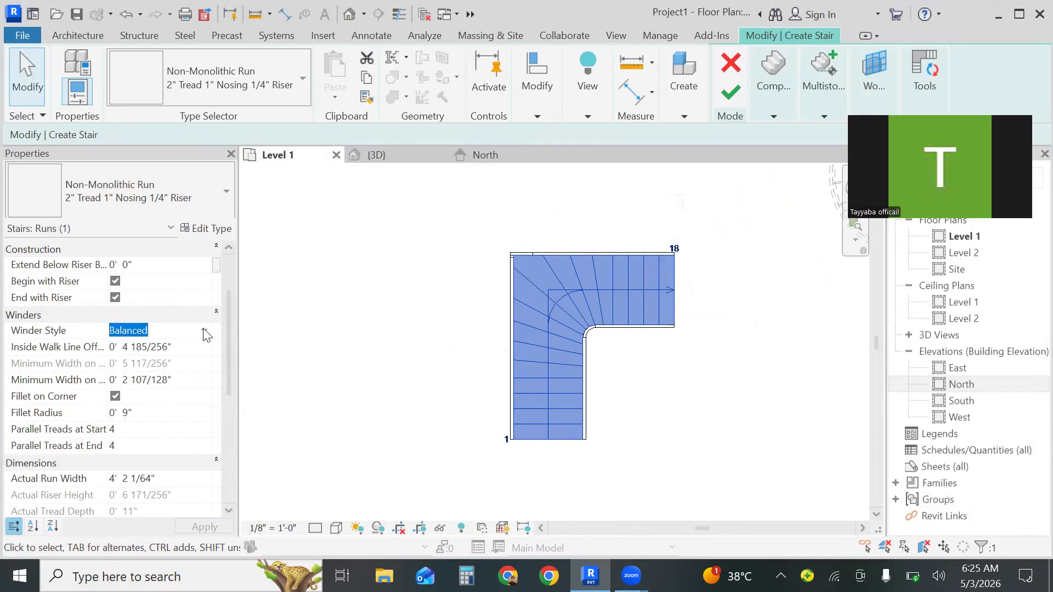
left_click(205, 331)
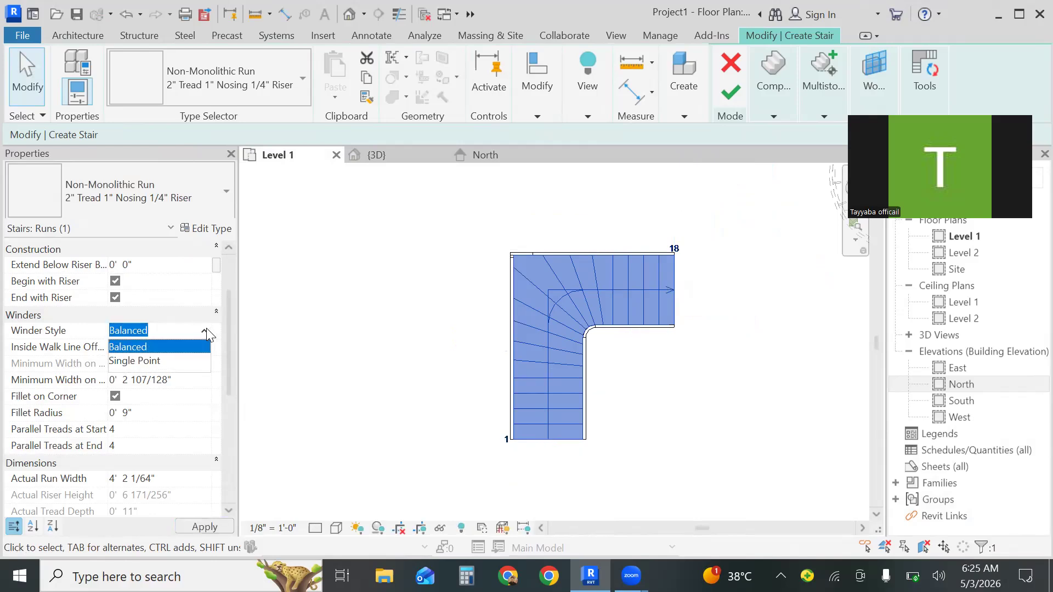
left_click(162, 362)
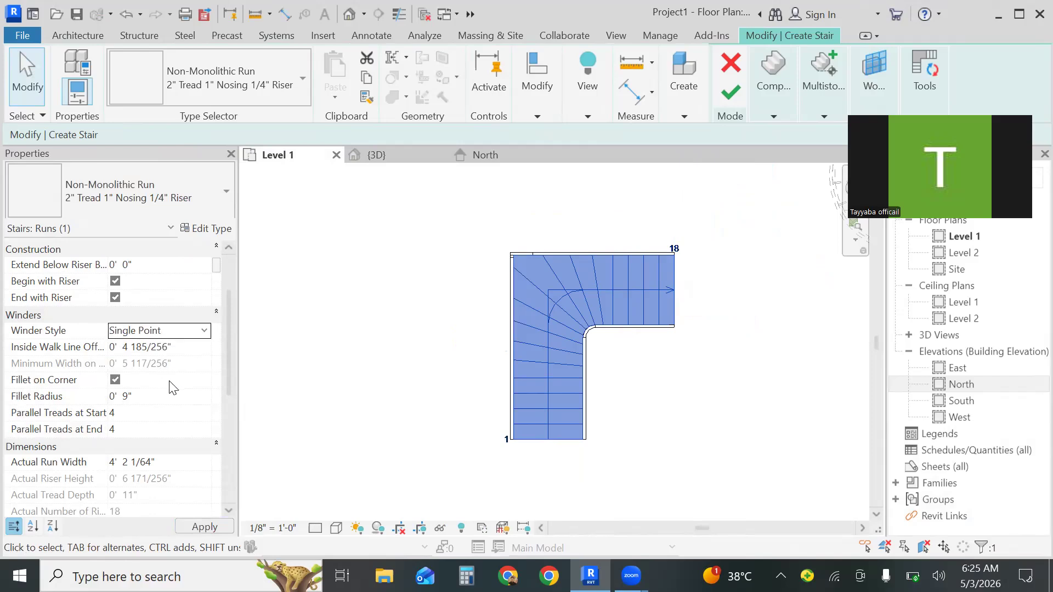
left_click(214, 530)
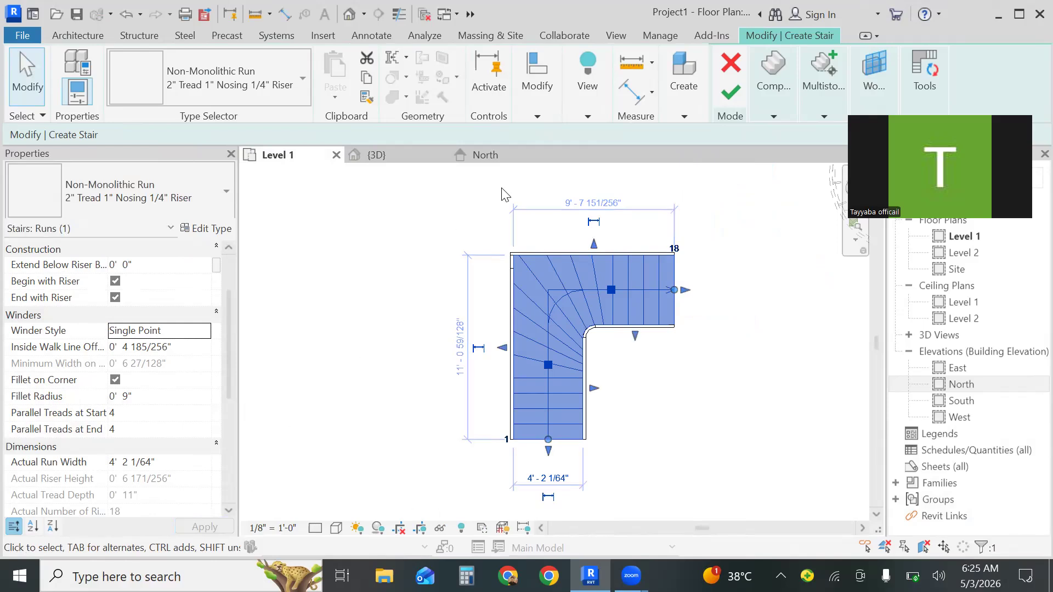
left_click(397, 151)
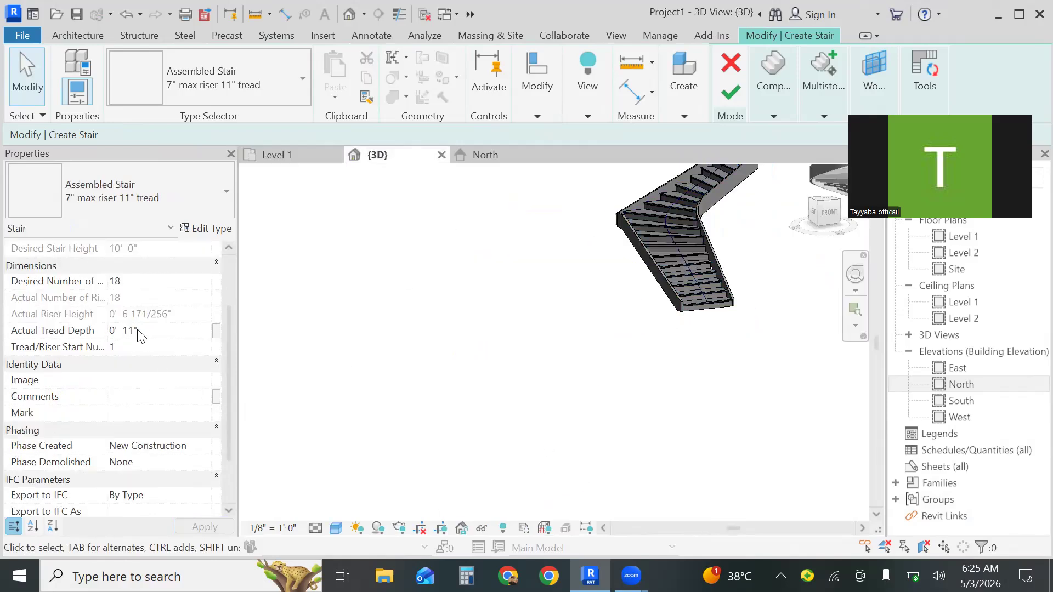
Select the L-shaped run in the 3D view and change its Winder Style back to Balanced.
left_click(698, 317)
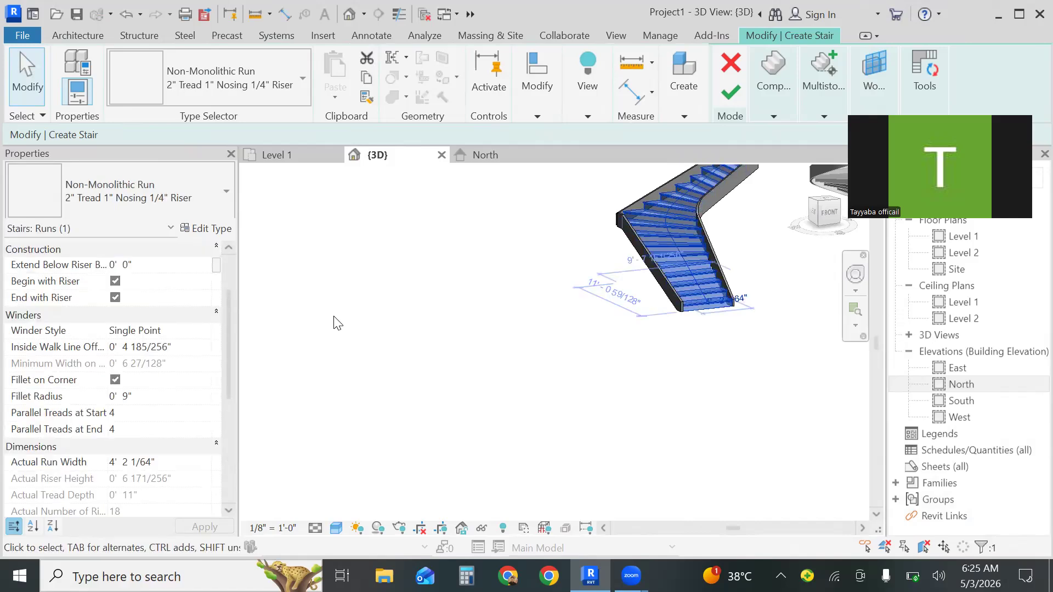
left_click(189, 331)
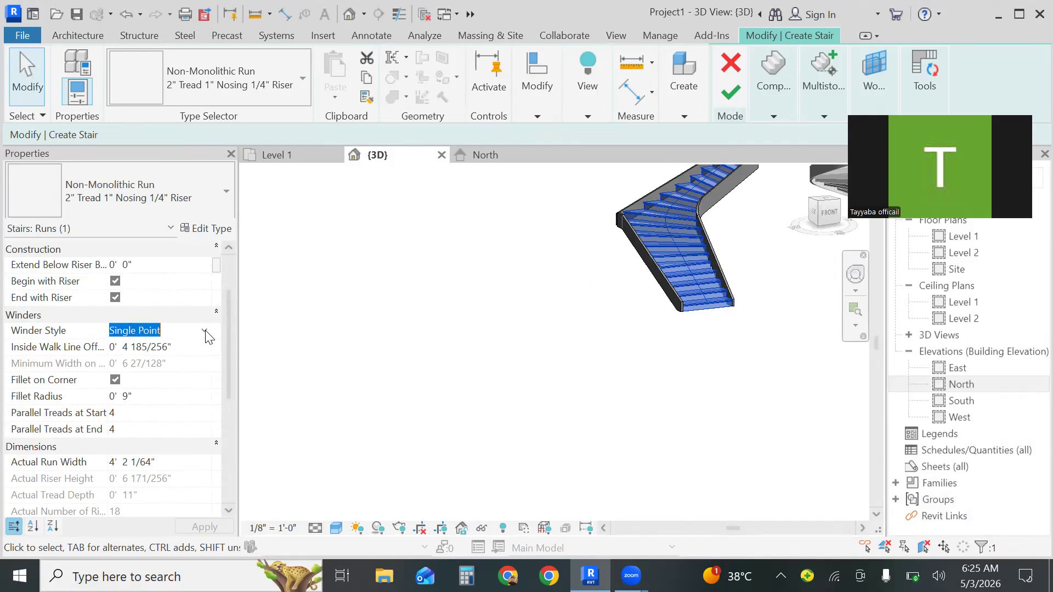
left_click(203, 332)
left_click(174, 347)
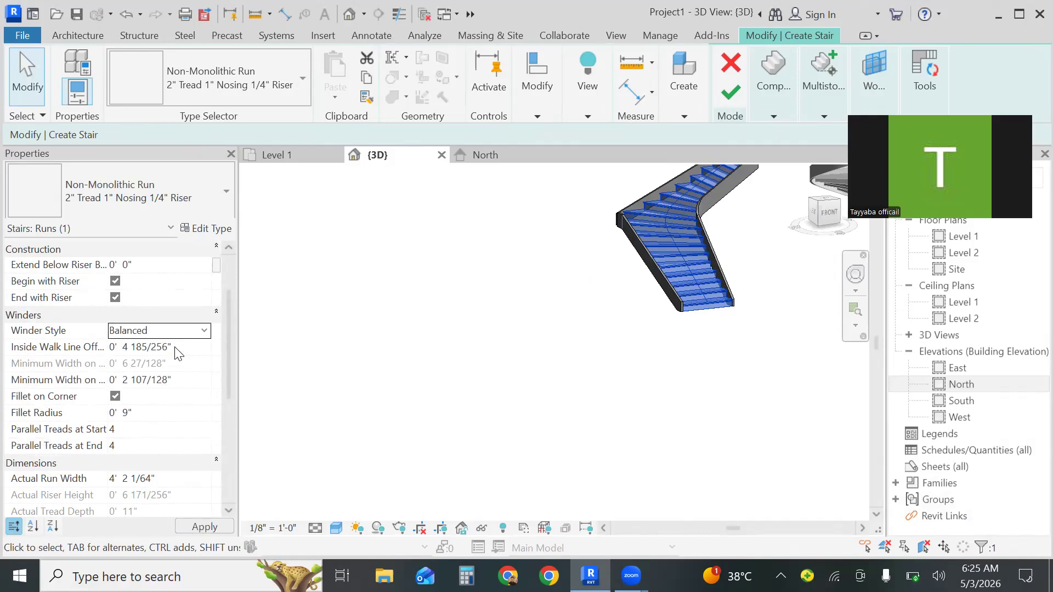
left_click(204, 527)
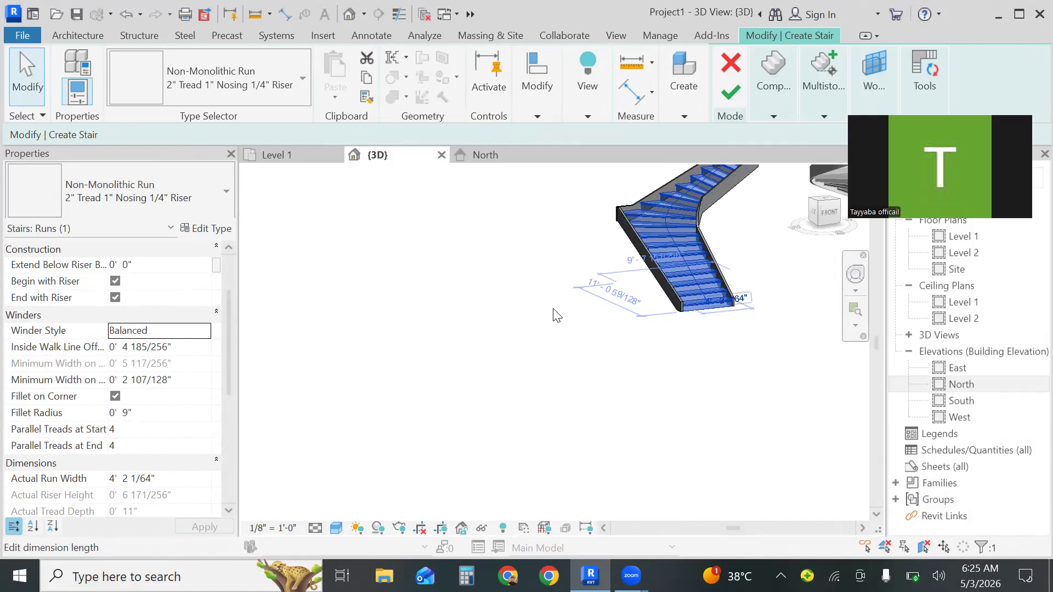
Return to the Level 1 floor plan and apply the Single Point Winder Style to the L-shaped run.
left_click(304, 156)
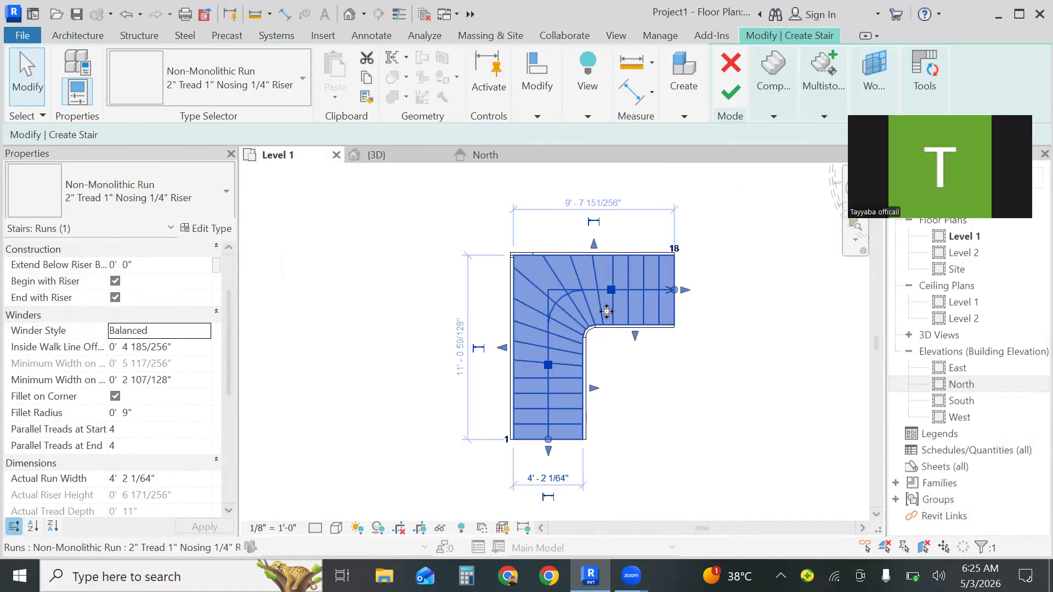
left_click(203, 337)
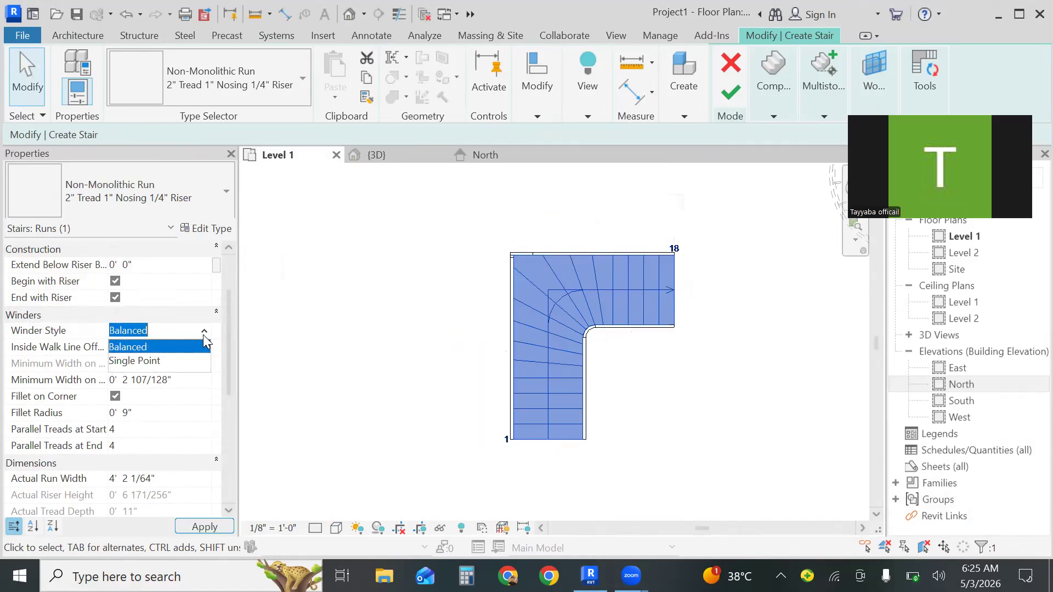
left_click(169, 366)
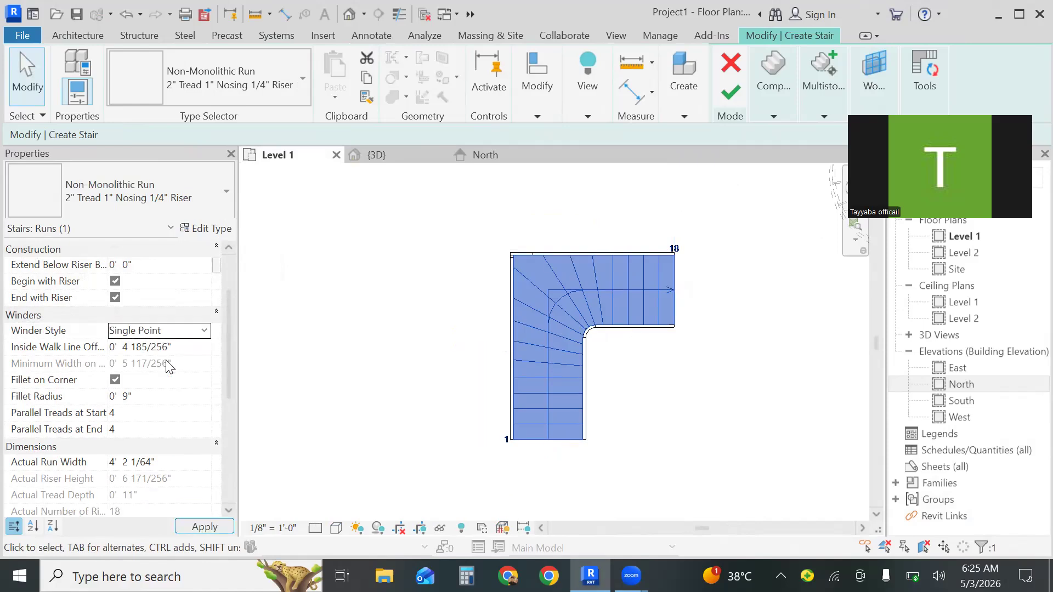
left_click(204, 526)
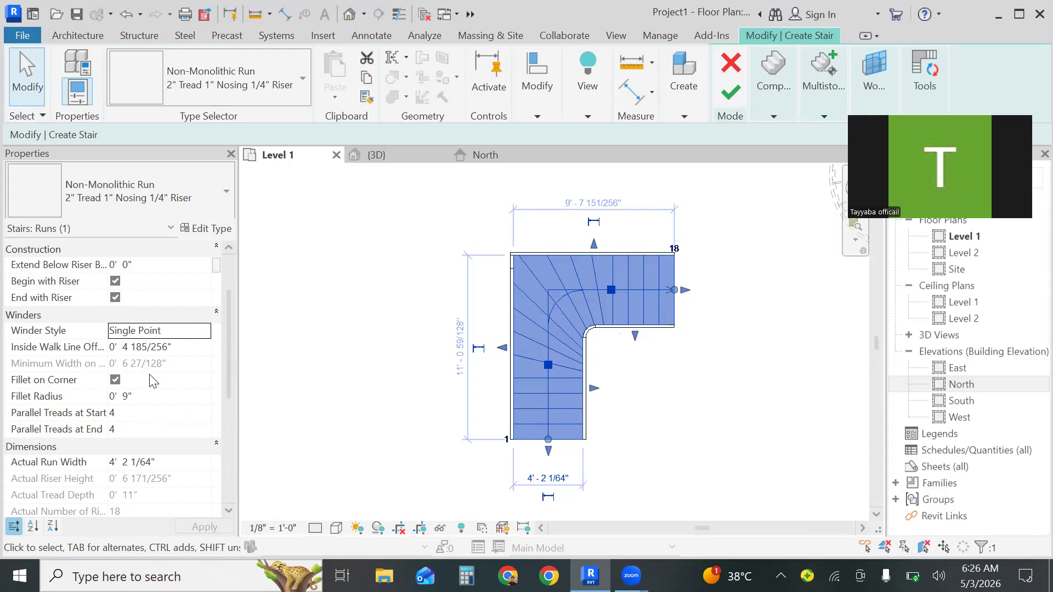
Set the Inside Walk Line Offset of the L-shaped run to 5" and deselect the run.
left_click(193, 347)
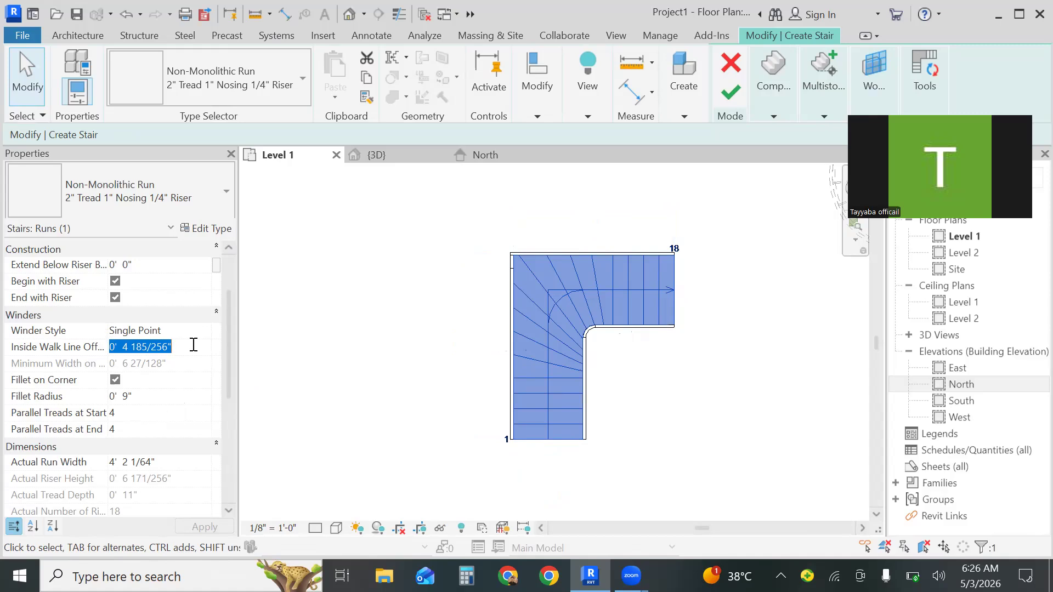
left_click(198, 347)
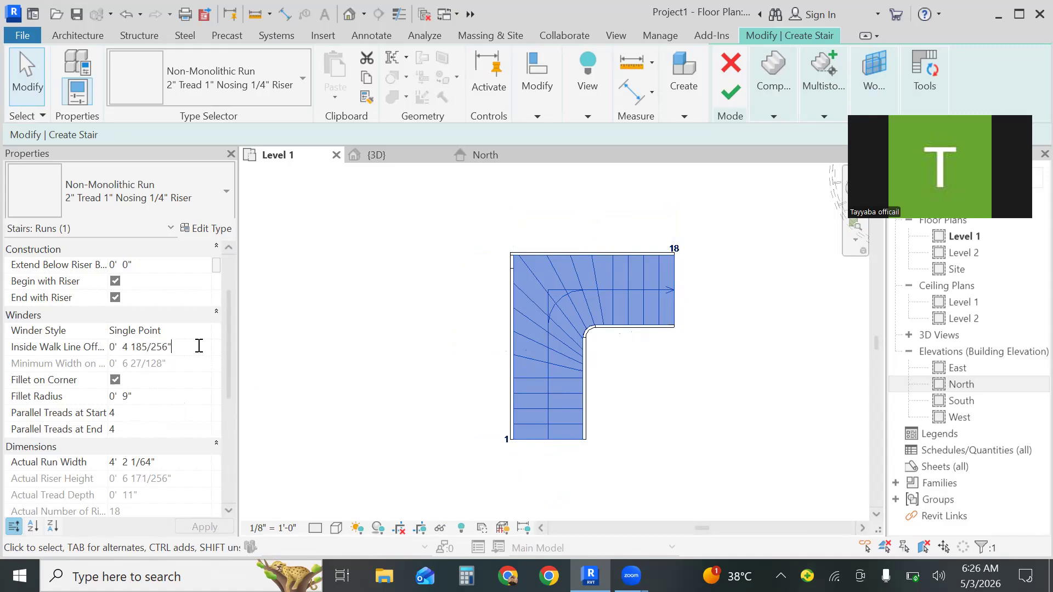
key("BackSpace")
key("BackSpace")
key("BackSpace")
key("BackSpace")
key("BackSpace")
key("BackSpace")
key("BackSpace")
key("BackSpace")
key("BackSpace")
key("BackSpace")
key("BackSpace")
key("BackSpace")
key("Return")
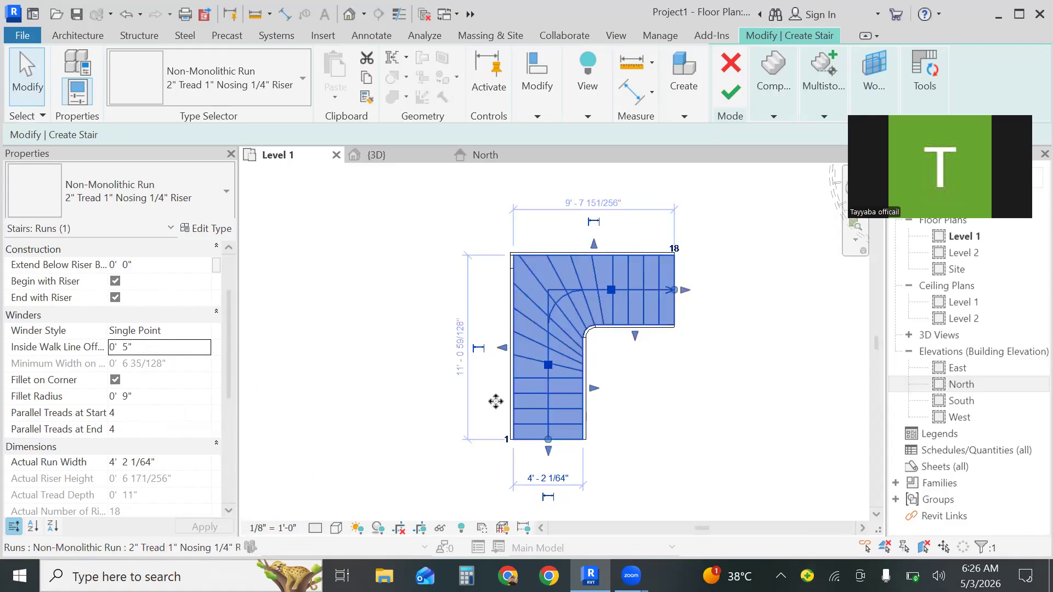
left_click(501, 431)
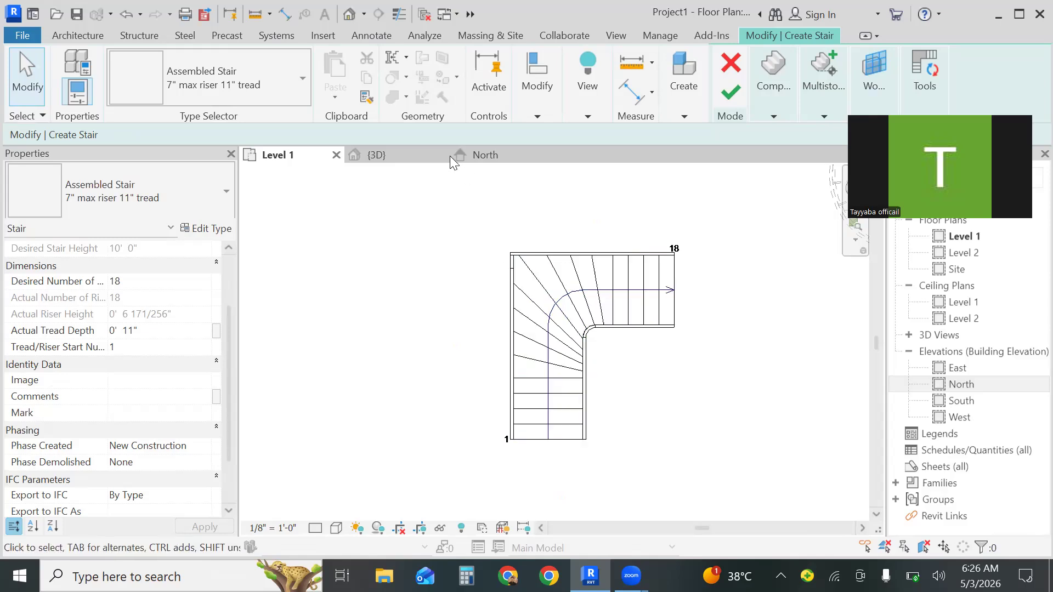
Inspect the L-shaped winder stair in the 3D view and finish the stair.
left_click(412, 157)
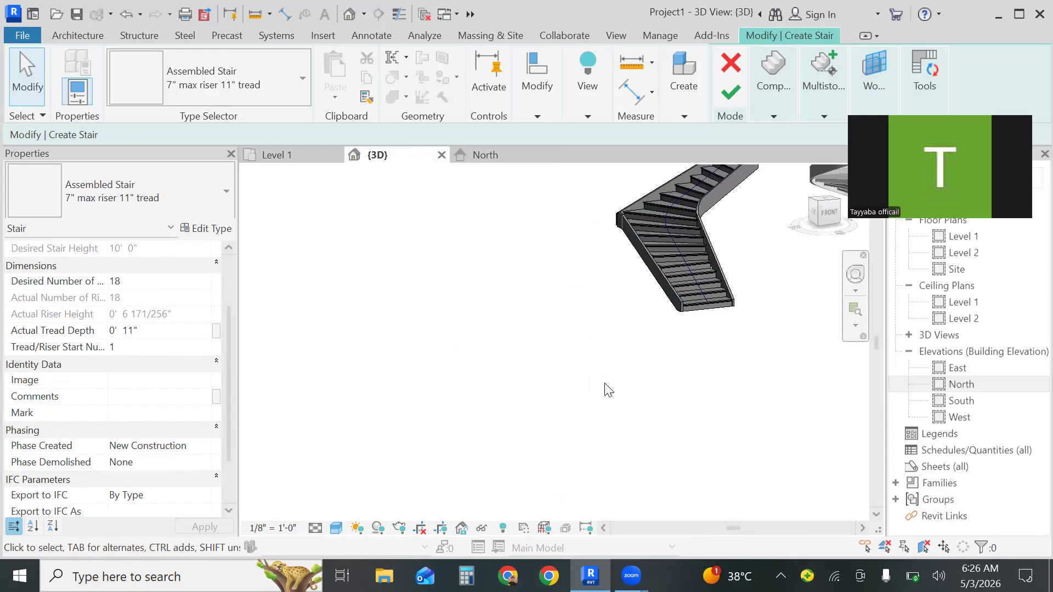
middle_click_drag(631, 382, 758, 396, "shift")
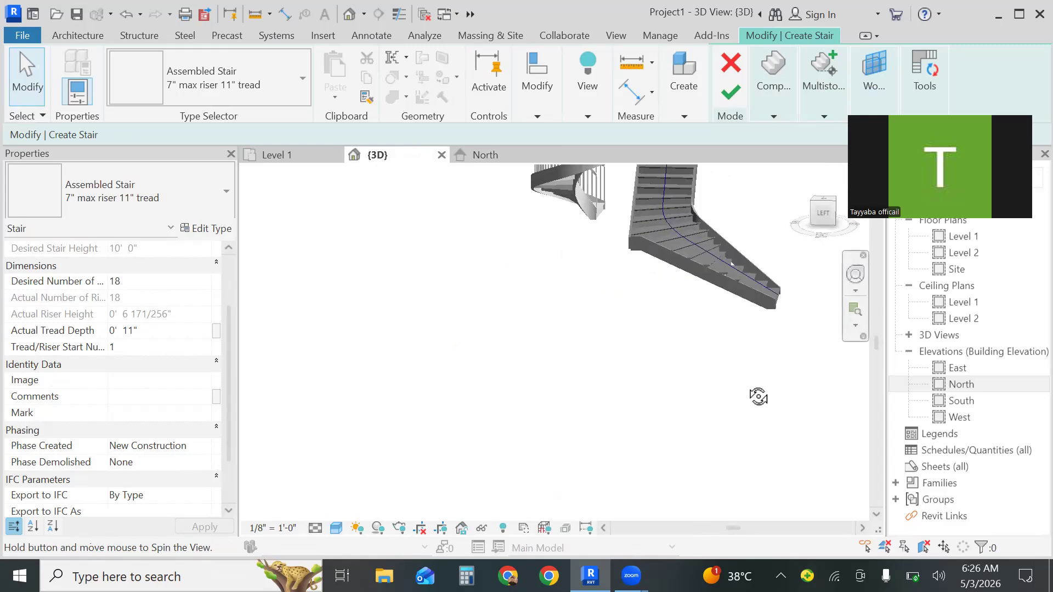
left_click(726, 96)
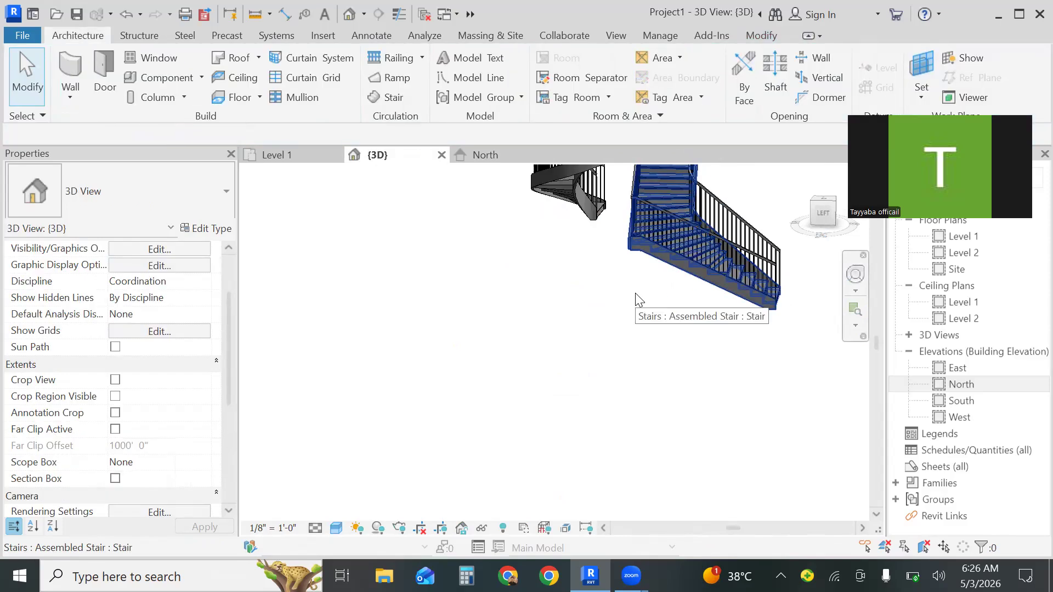
left_click(855, 325)
left_click(805, 356)
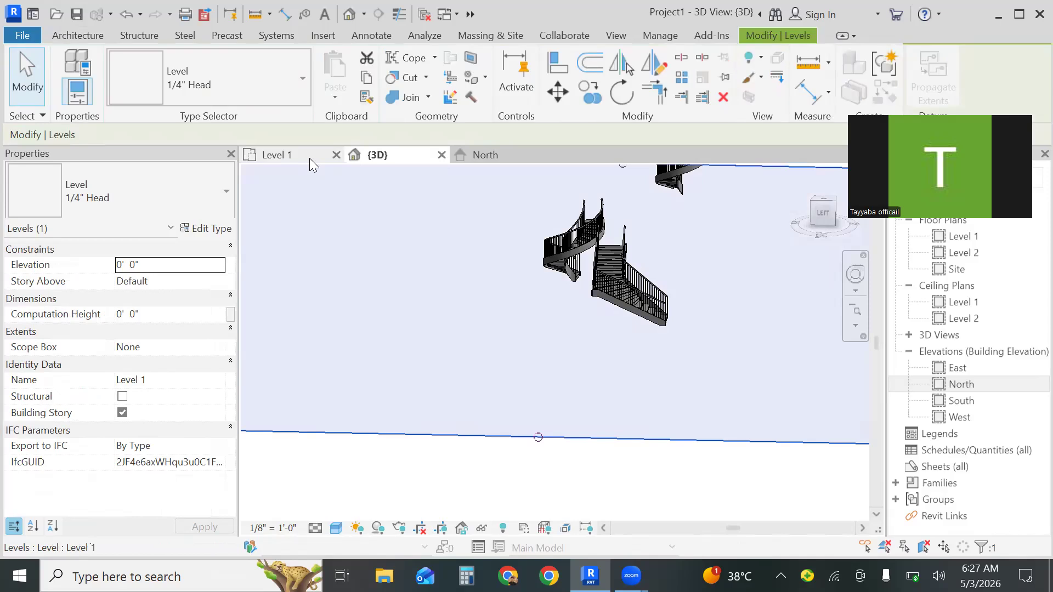
Create a U-Shape Winder stair beside the L-shaped stair in the Level 1 floor plan and finish it.
left_click(301, 154)
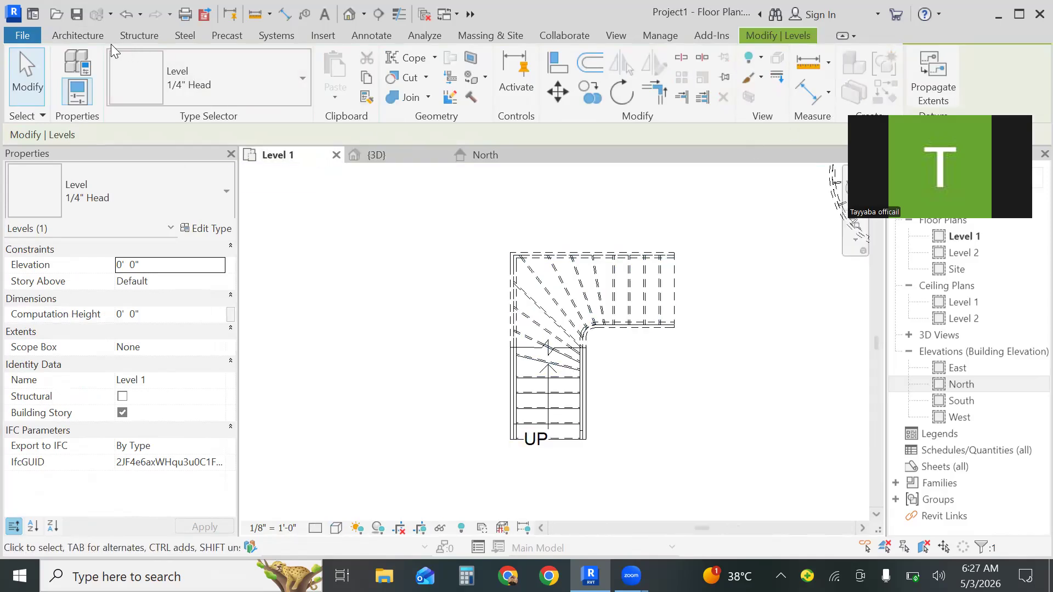
left_click(89, 39)
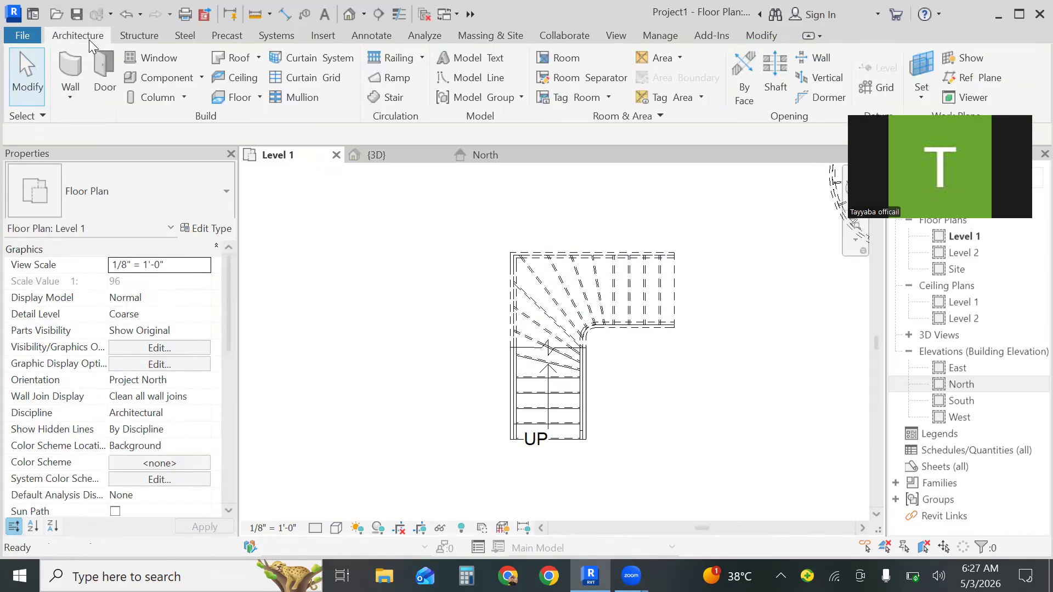
left_click(393, 100)
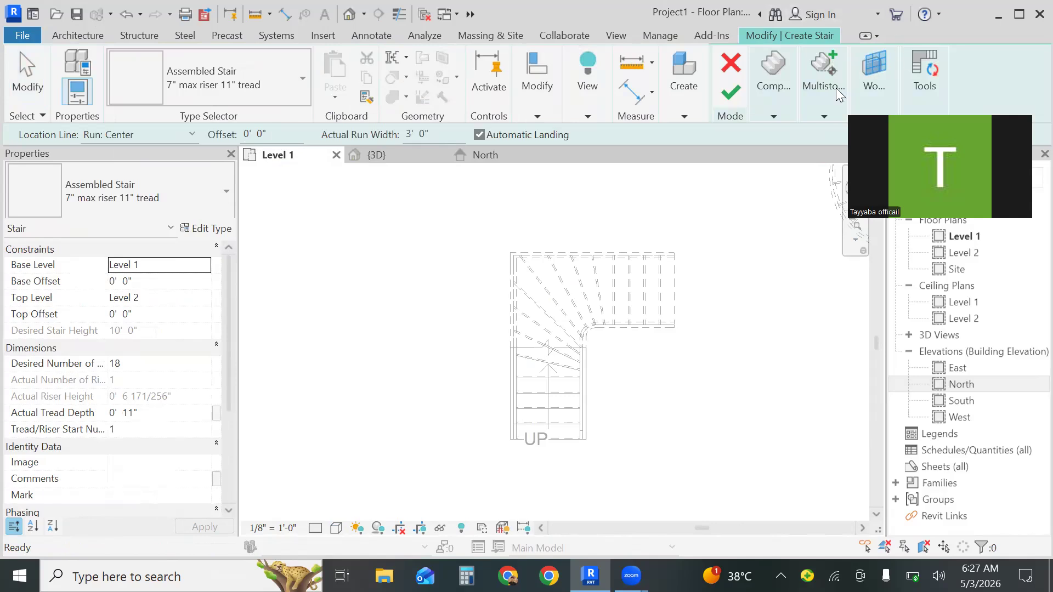
left_click(771, 112)
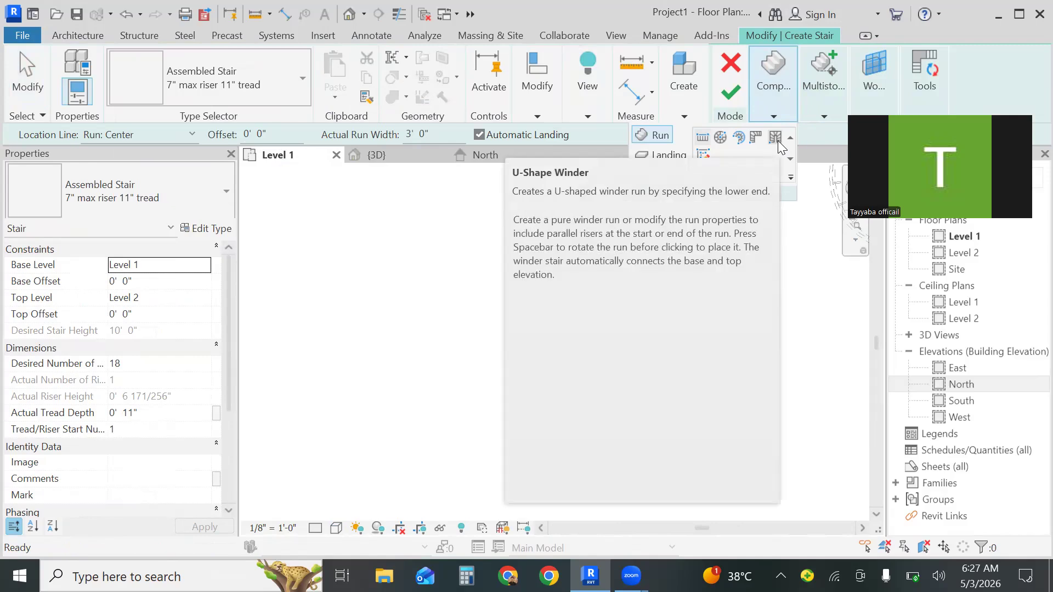
left_click(778, 140)
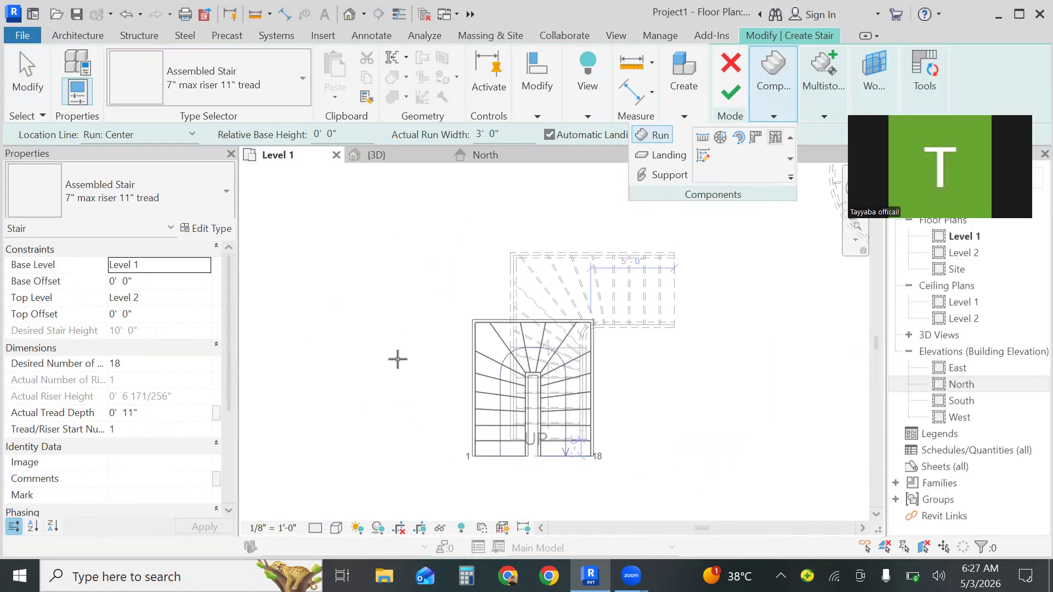
left_click(327, 386)
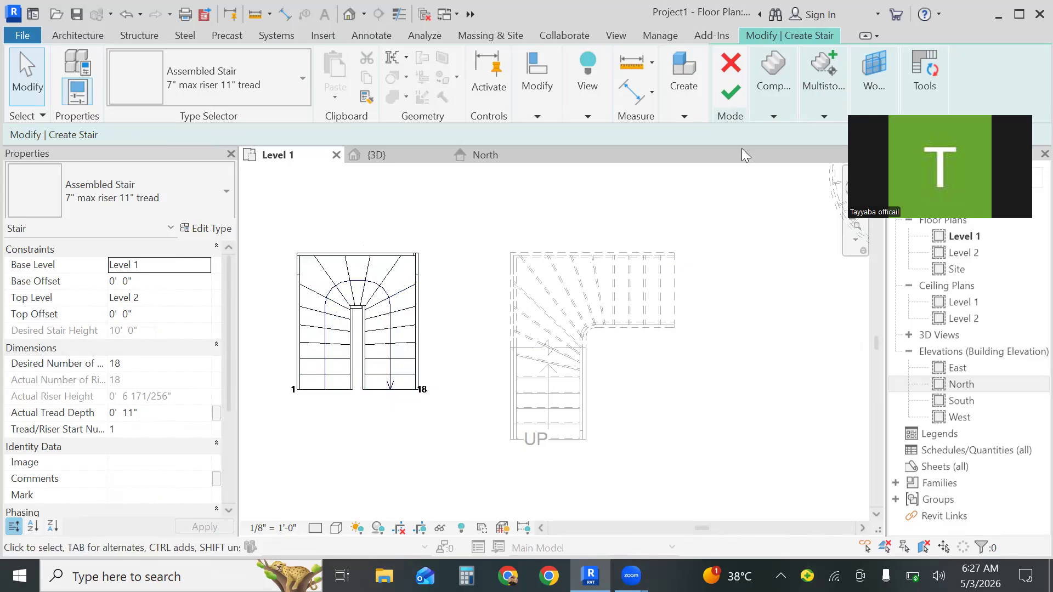
left_click(730, 92)
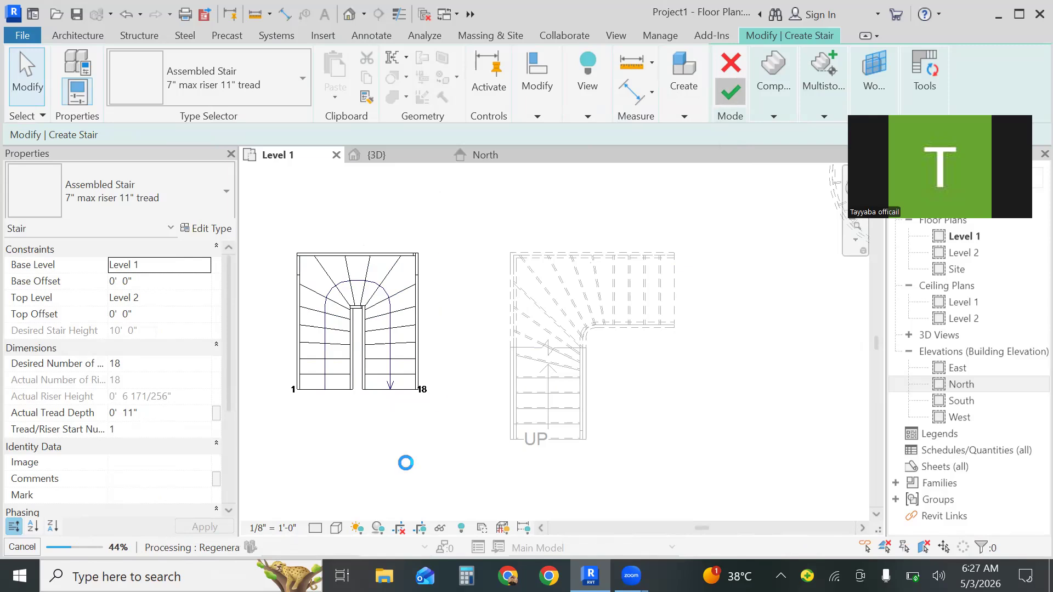
Examine the U-shaped winder stair alongside the other stairs from different sides in the 3D view.
left_click(401, 156)
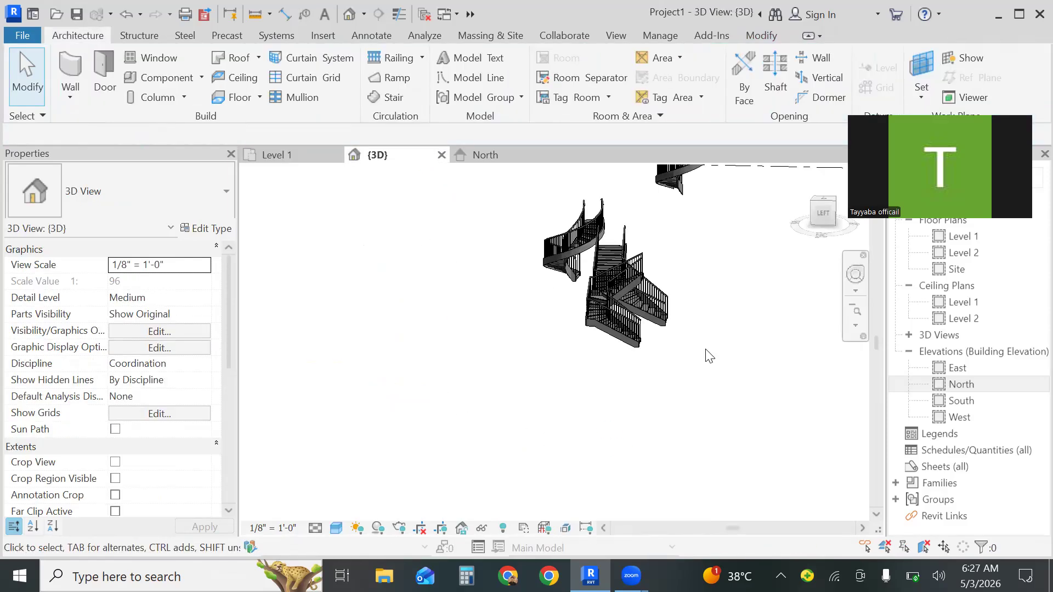
left_click(856, 326)
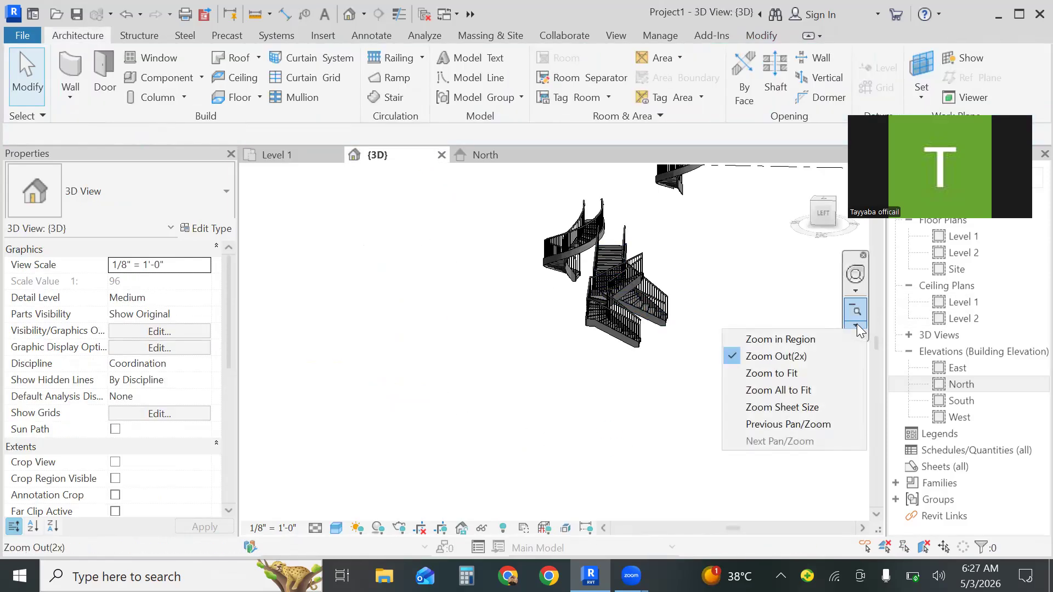
left_click(812, 339)
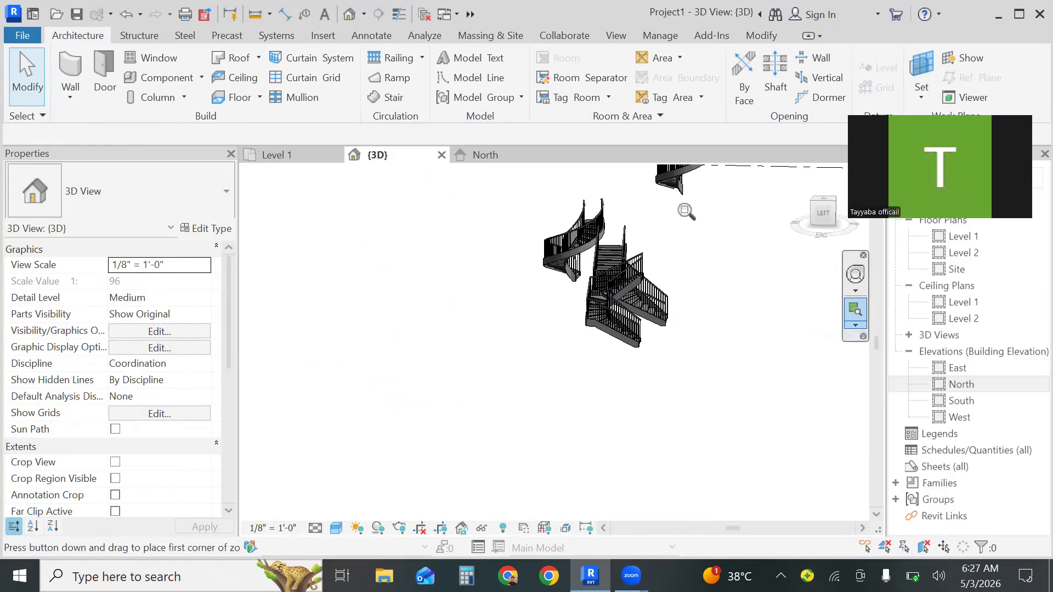
left_click_drag(697, 195, 577, 388)
left_click_drag(562, 424, 549, 425)
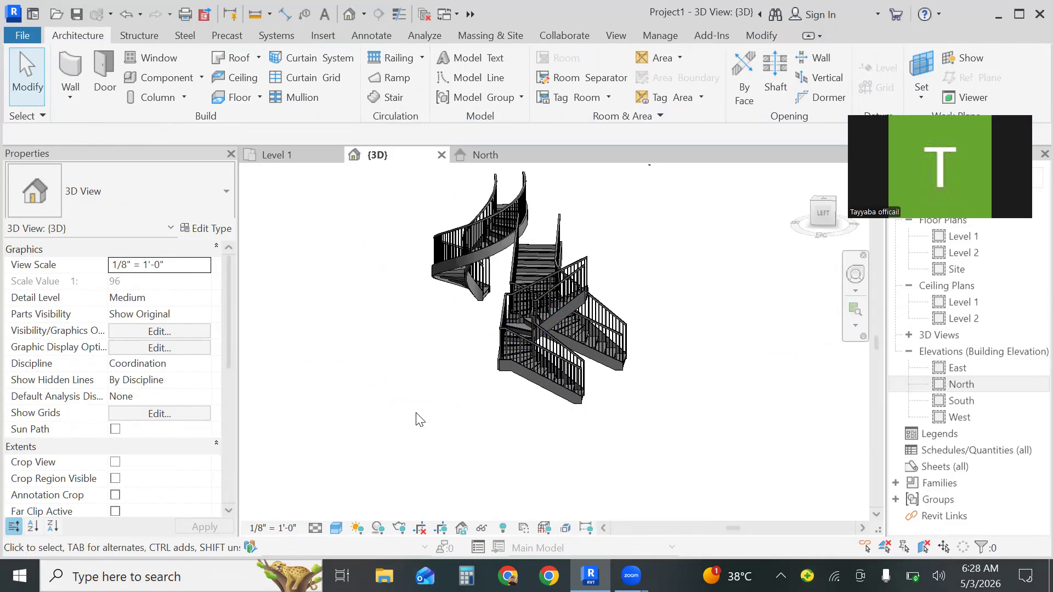
middle_click_drag(420, 421, 708, 395, "shift")
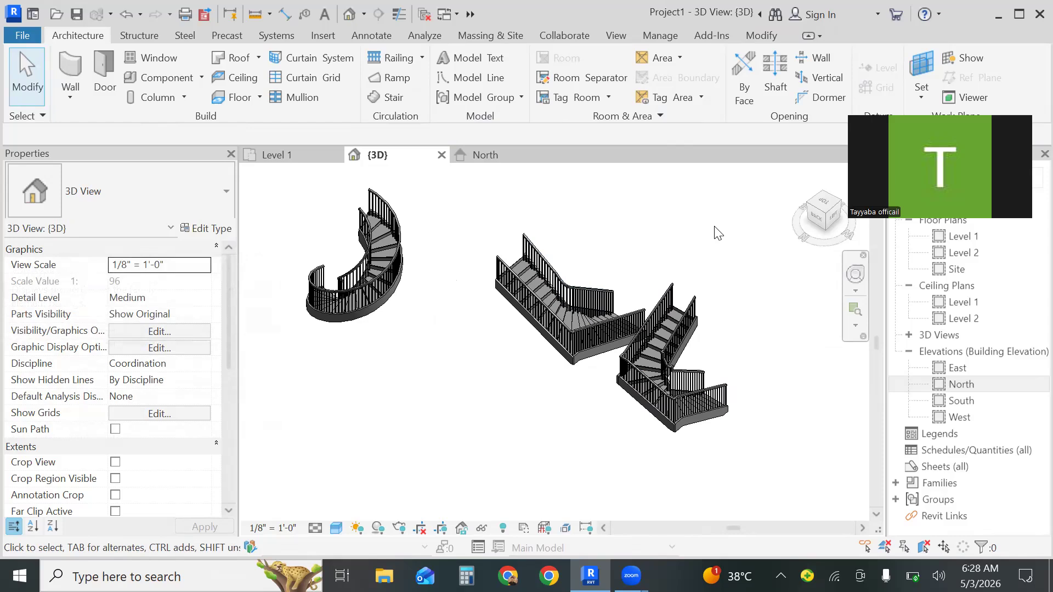
Delete the displayed spiral, L-shaped and U-shaped stairs in the 3D view and return to the Level 1 floor plan.
left_click_drag(715, 227, 332, 413)
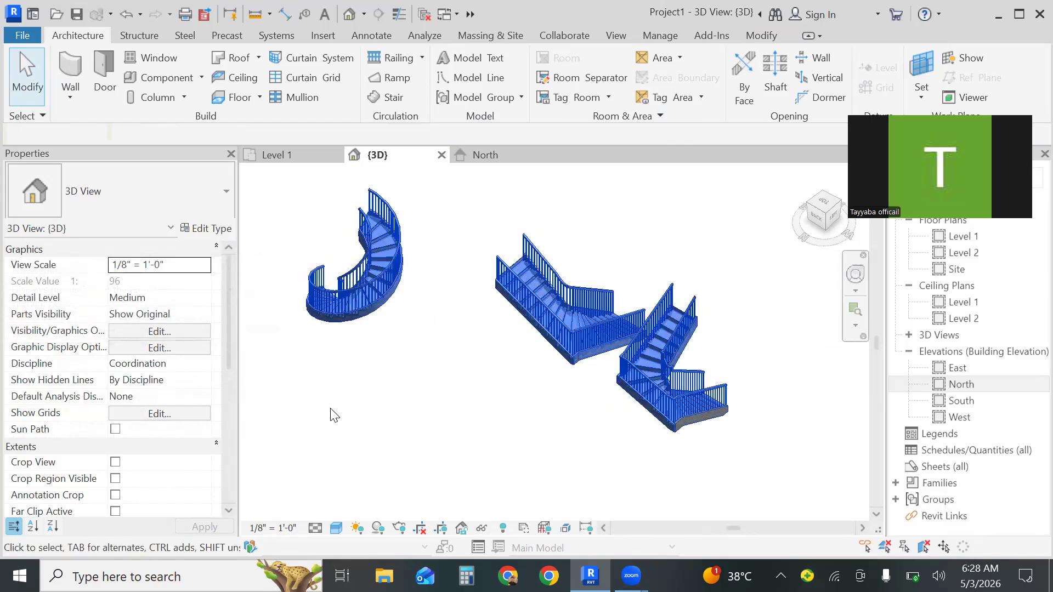
key("Delete")
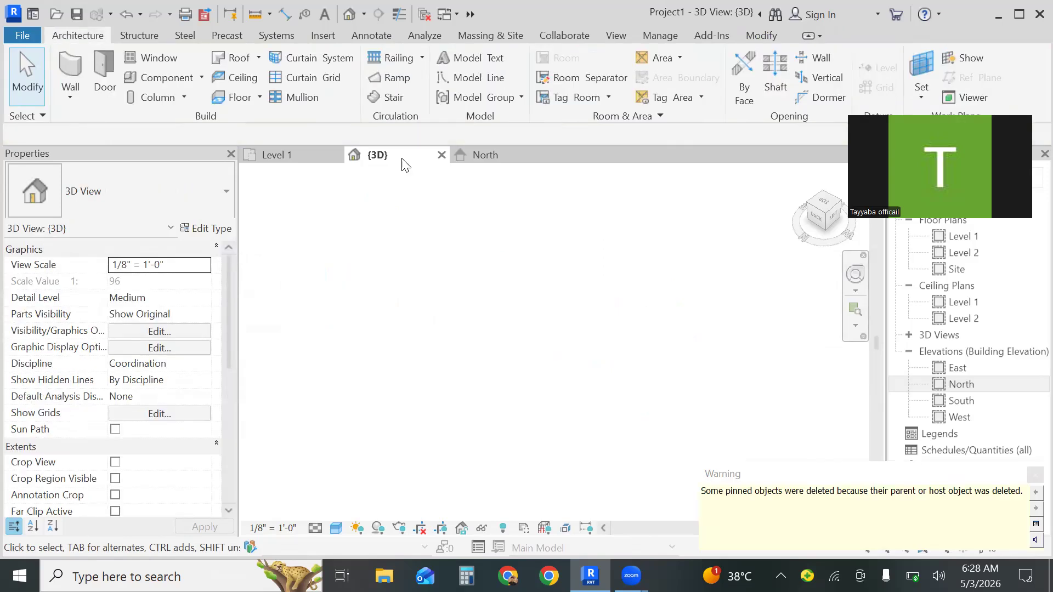
left_click(277, 157)
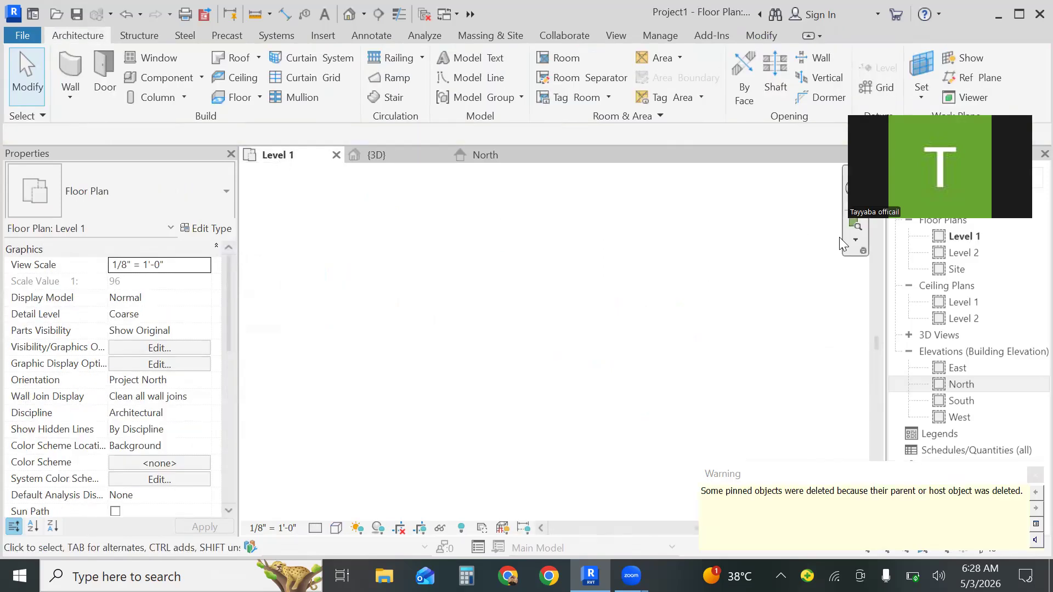
Create an upward straight stair with 18 risers between the elevation markers on Level 1 and finish it.
left_click(856, 240)
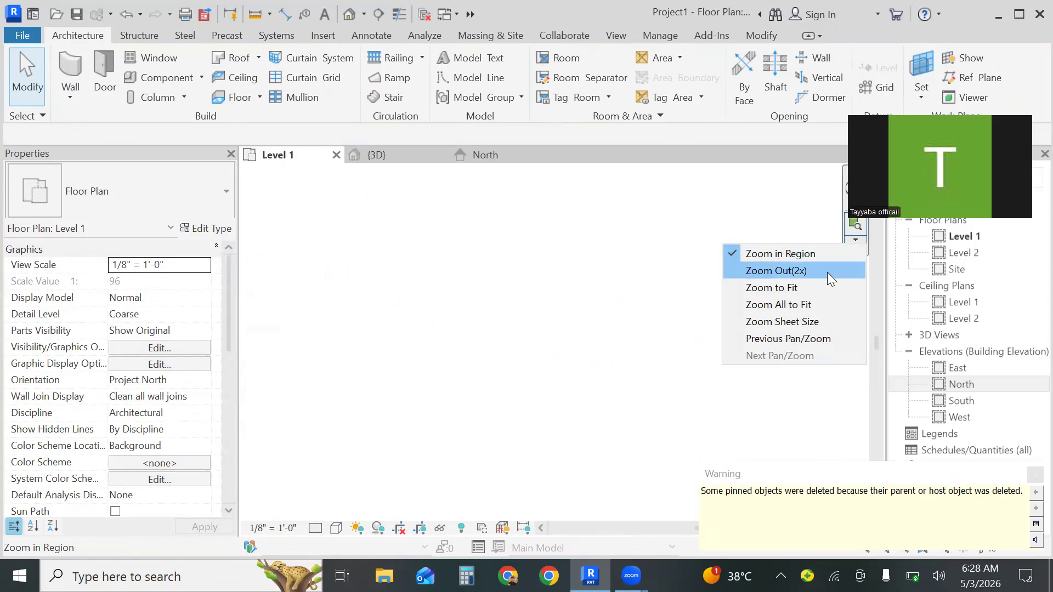
left_click(827, 272)
left_click(858, 227)
left_click(857, 227)
left_click(856, 240)
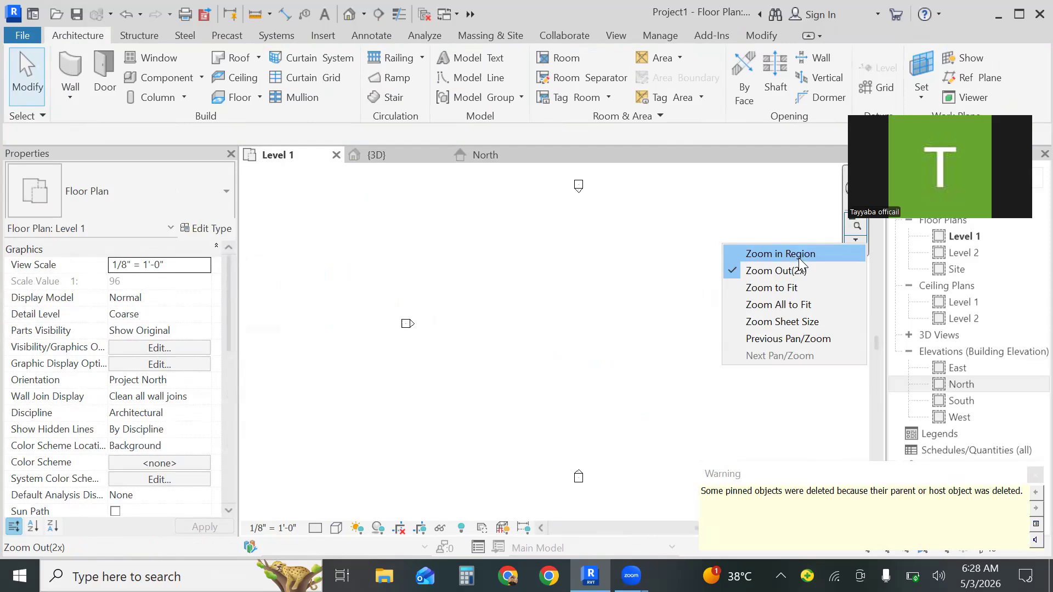
left_click(799, 258)
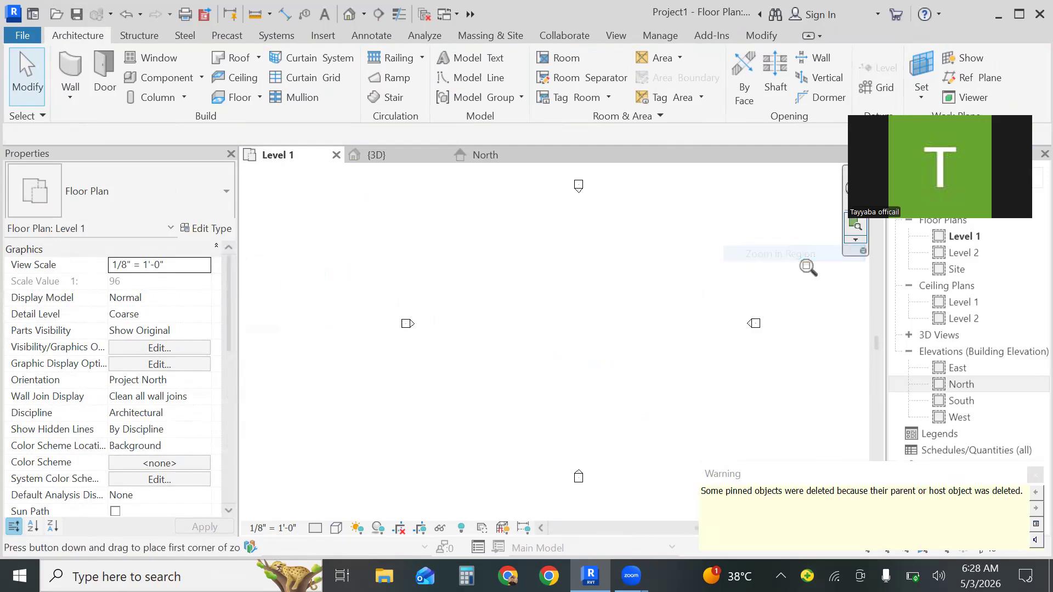
left_click_drag(658, 263, 490, 432)
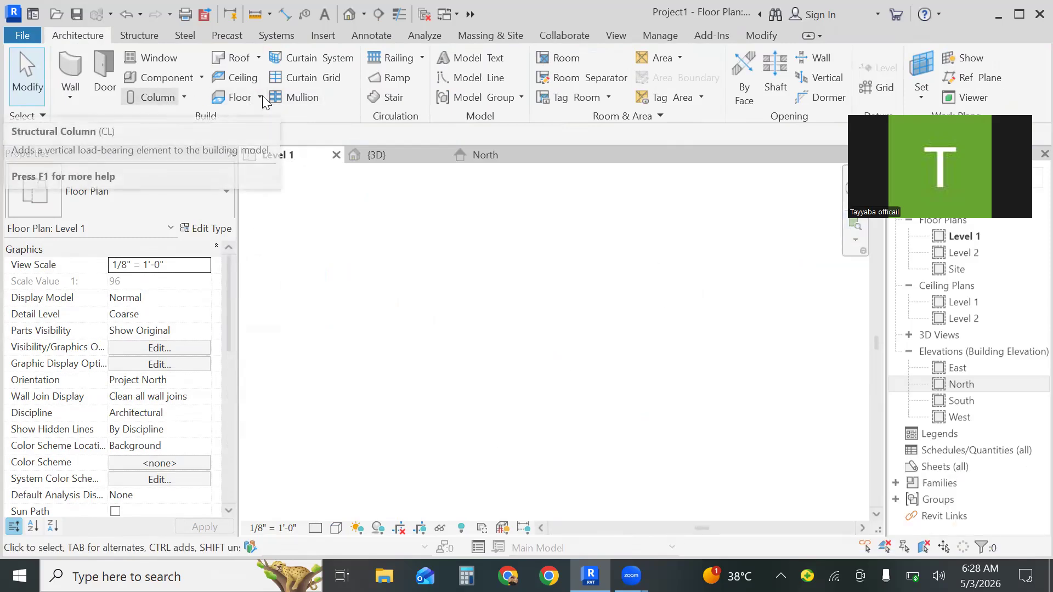
left_click(392, 99)
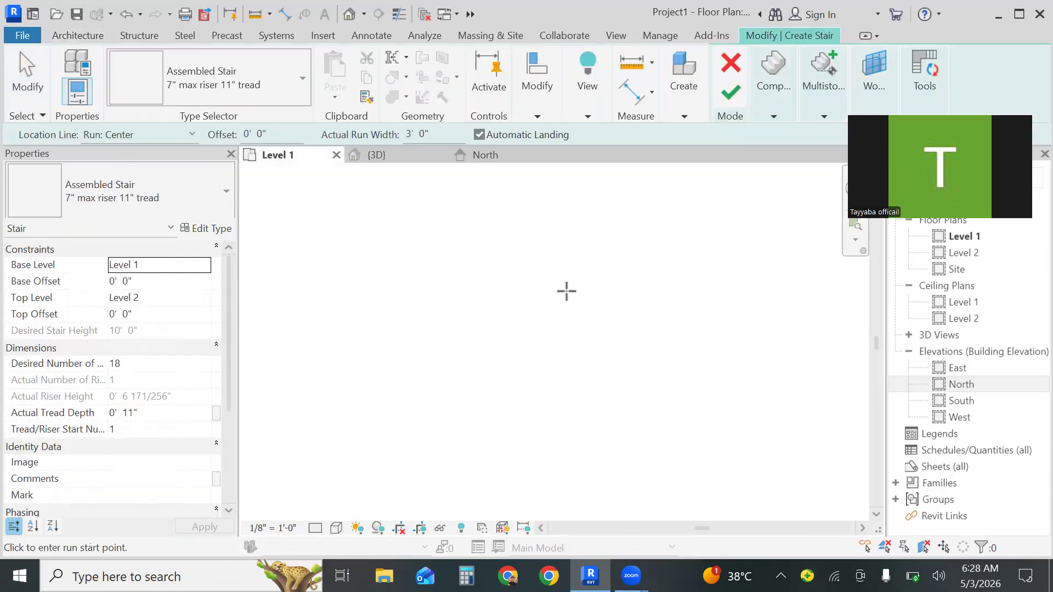
left_click(541, 393)
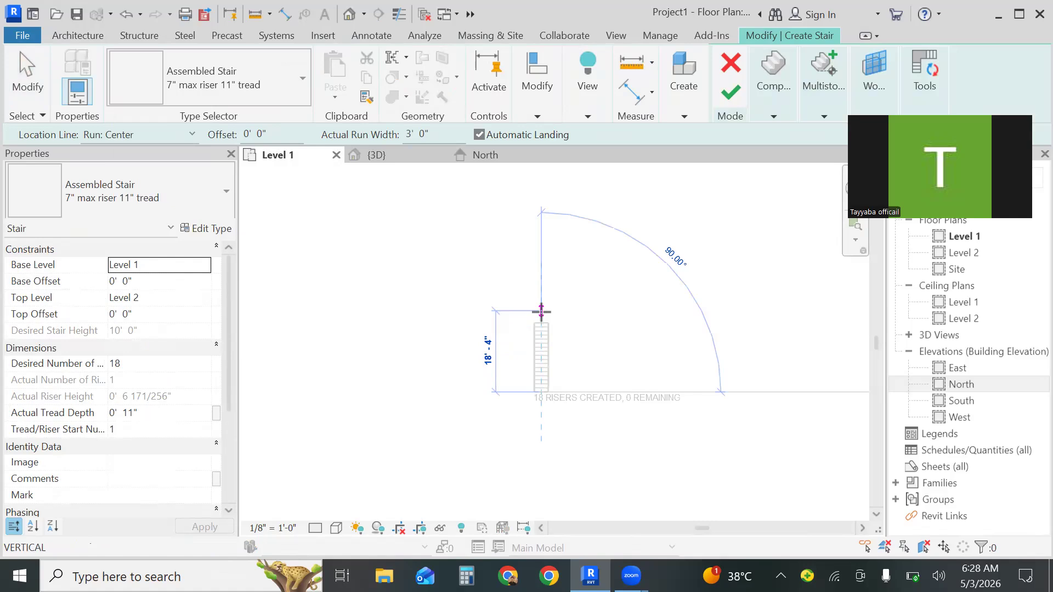
left_click(541, 311)
left_click(721, 95)
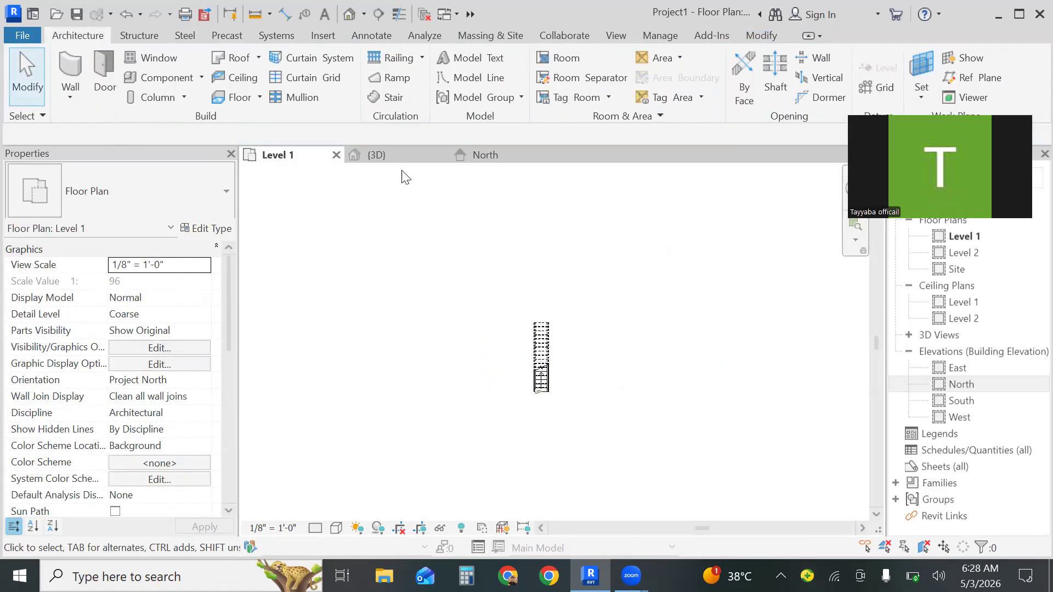
Look at the straight stair in the 3D view and return it to stair editing mode.
left_click(402, 153)
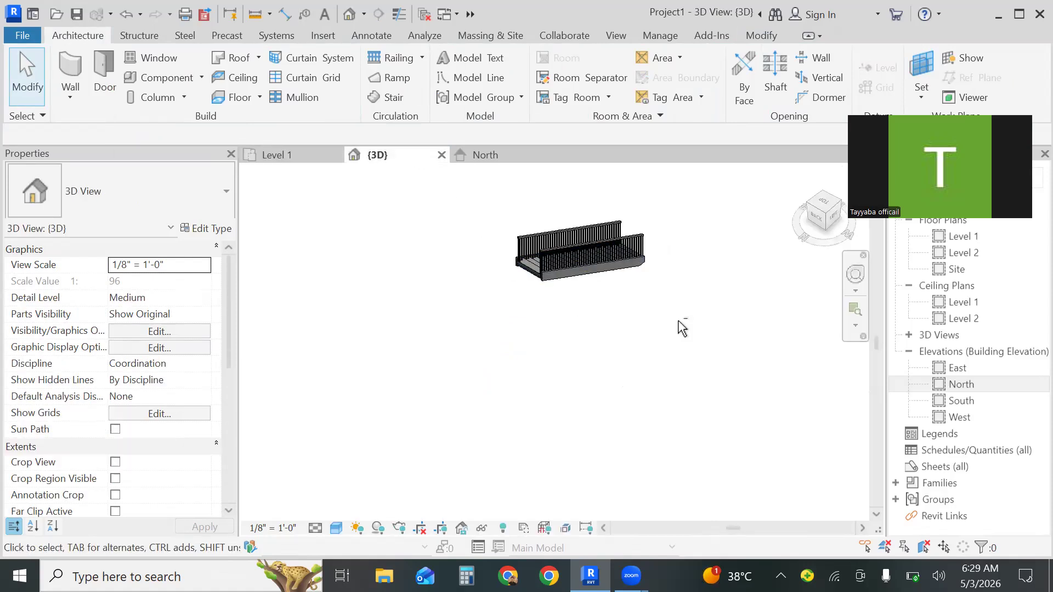
middle_click_drag(637, 355, 649, 364, "shift")
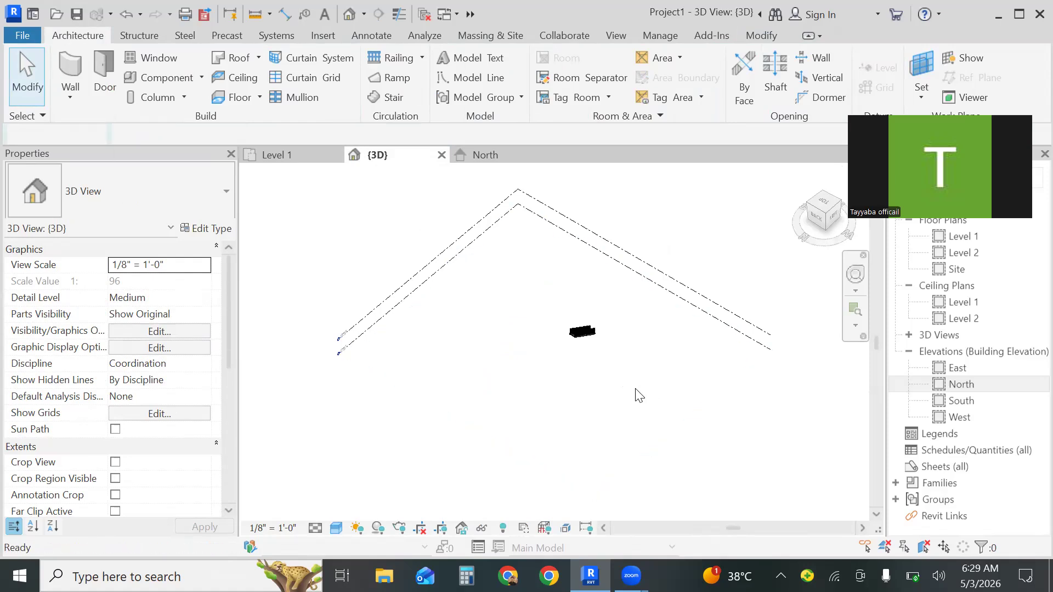
right_click(632, 341)
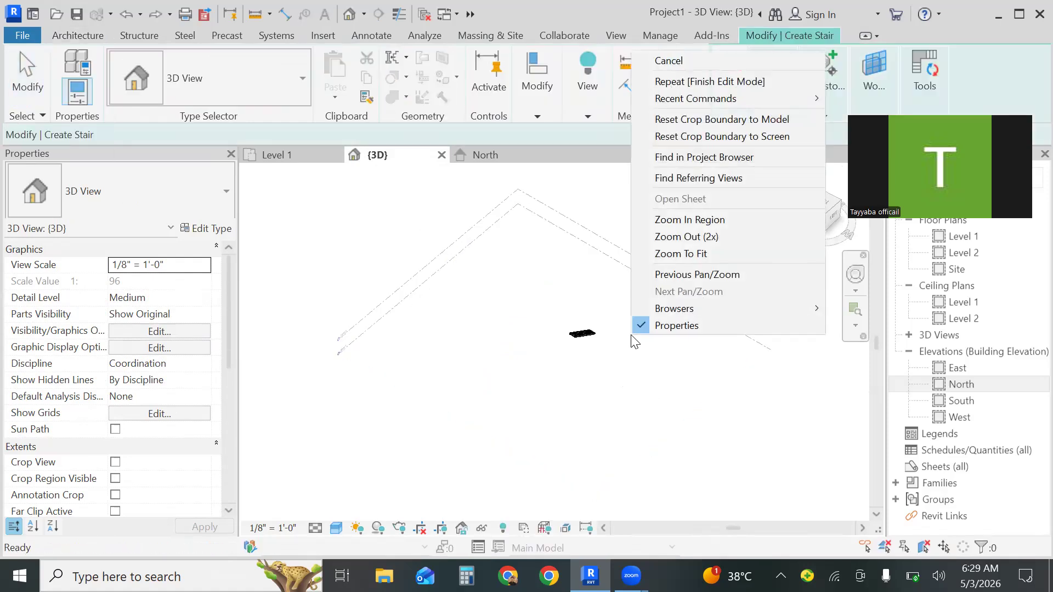
left_click(604, 366)
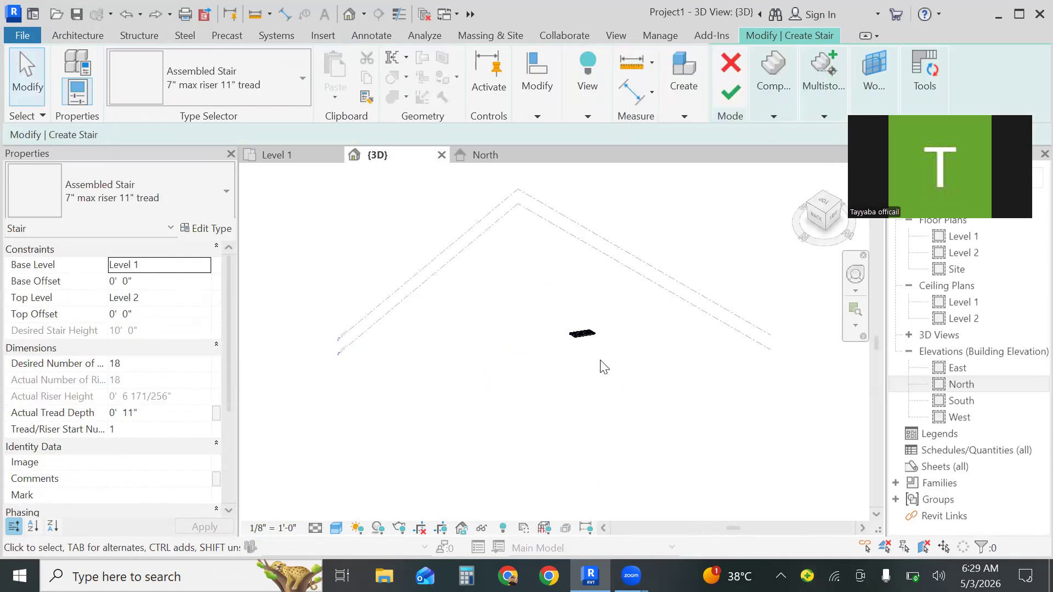
Delete the straight run from the stair in the Level 1 floor plan.
left_click(319, 156)
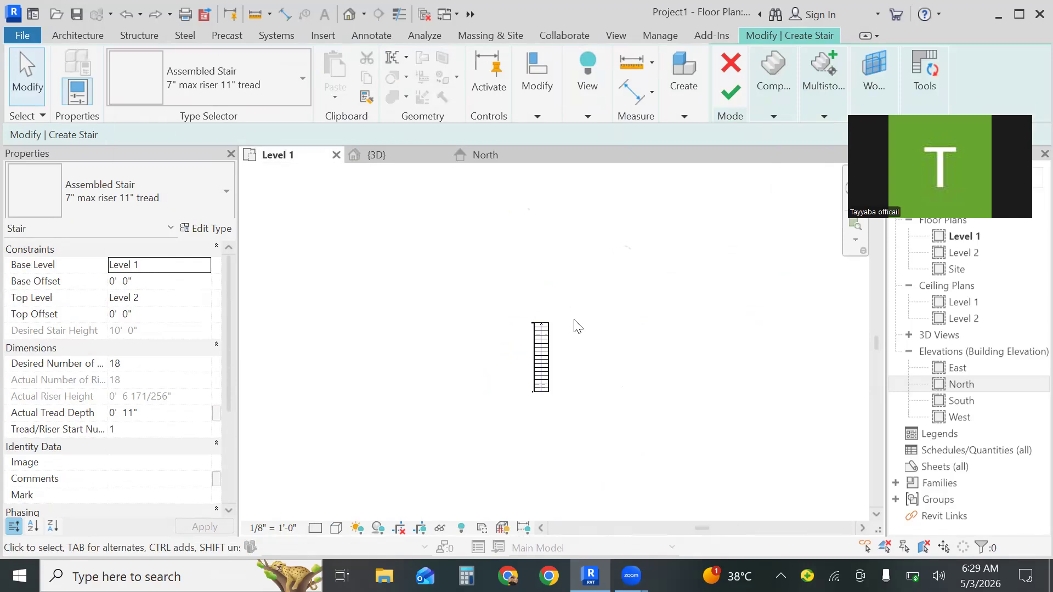
left_click(543, 338)
key("Delete")
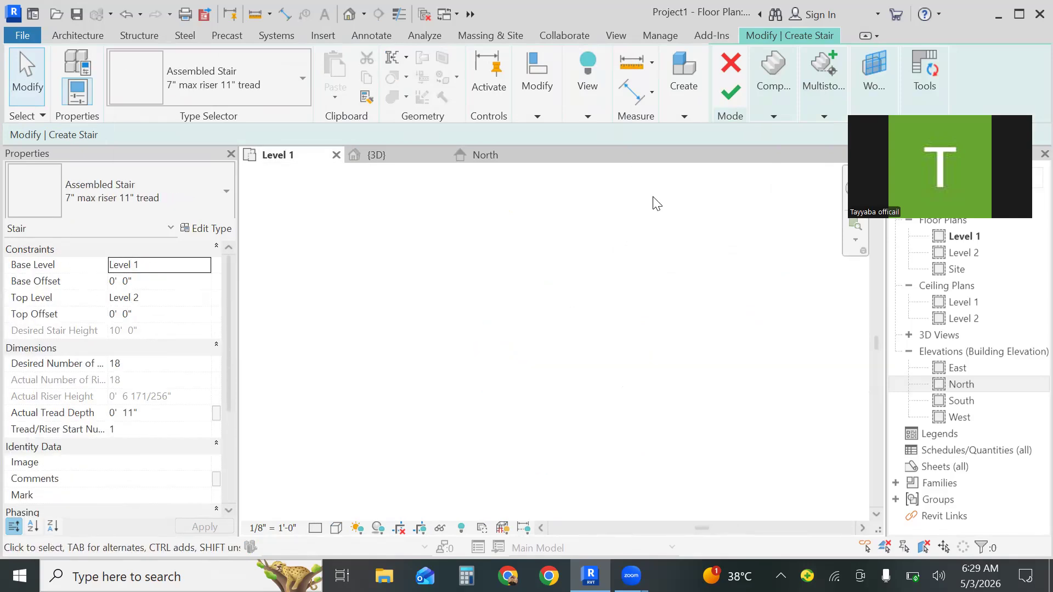
Draw a new upward Straight run with 18 risers in the Level 1 floor plan.
left_click(772, 110)
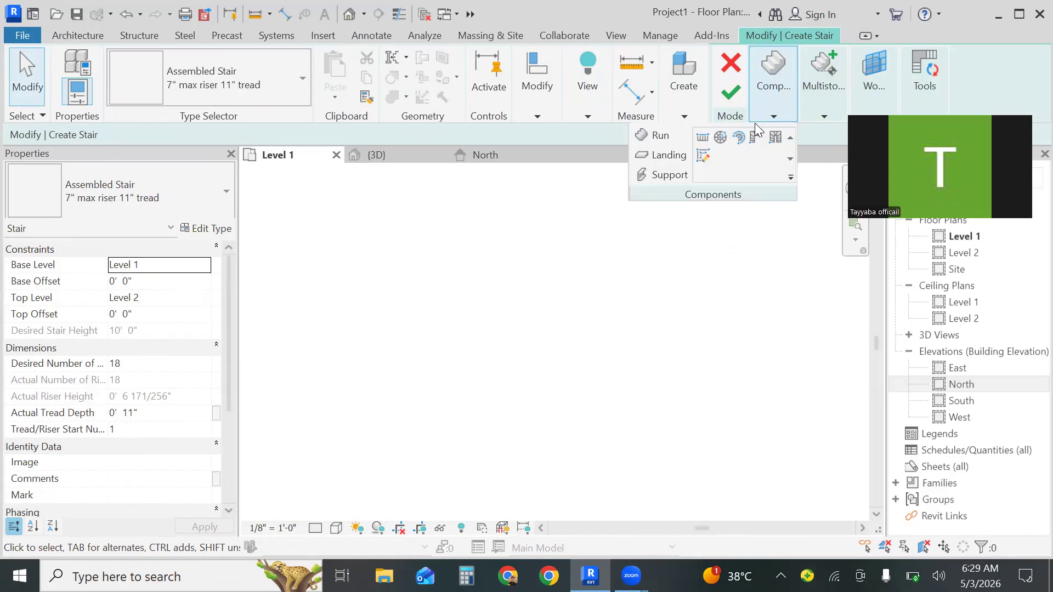
left_click(703, 138)
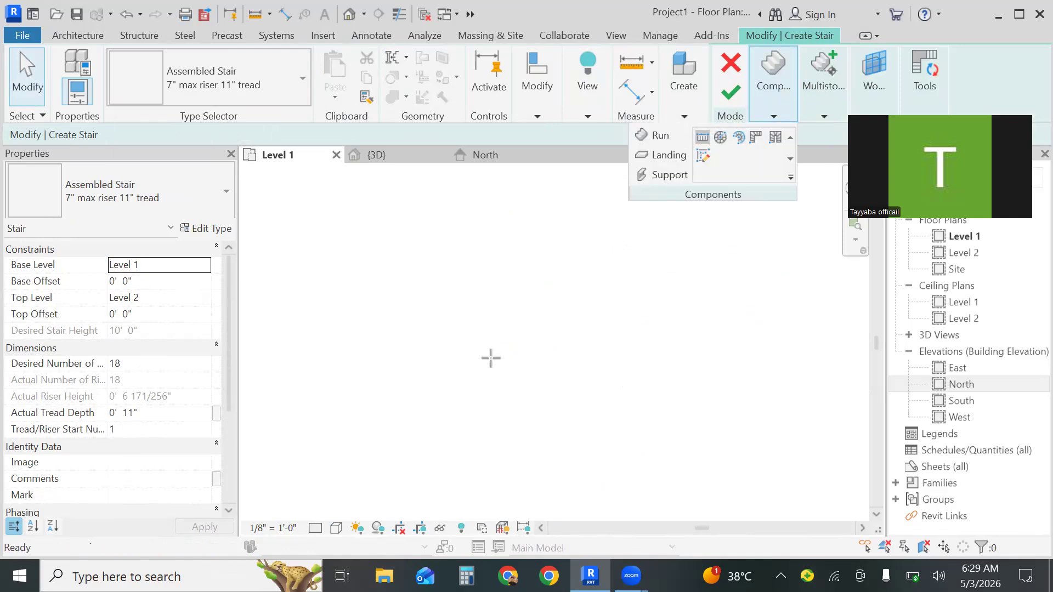
left_click(530, 413)
left_click(531, 332)
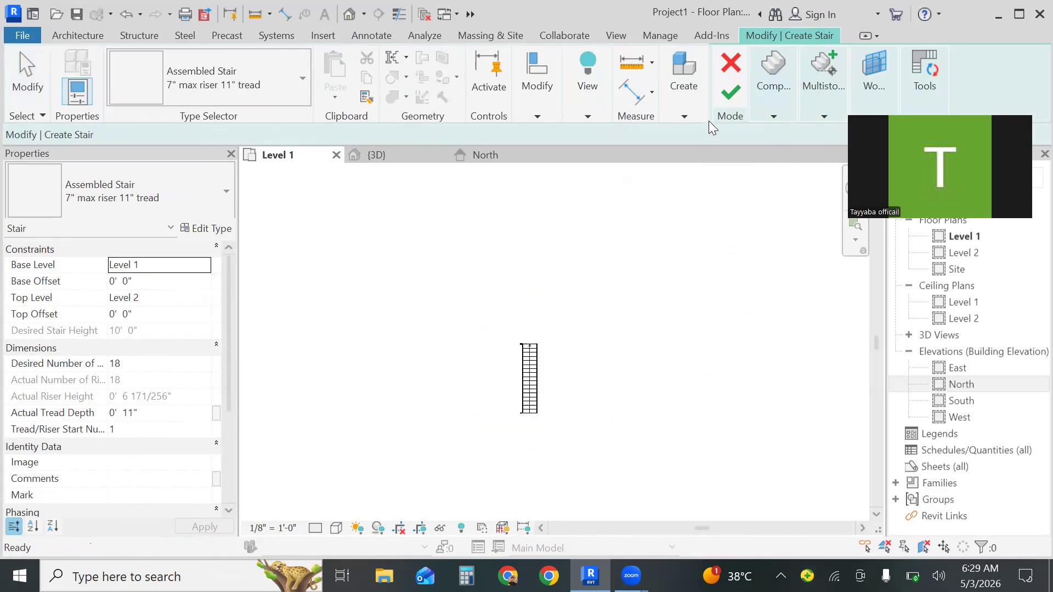
Finish the straight stair and examine it from the side in the 3D view.
left_click(731, 92)
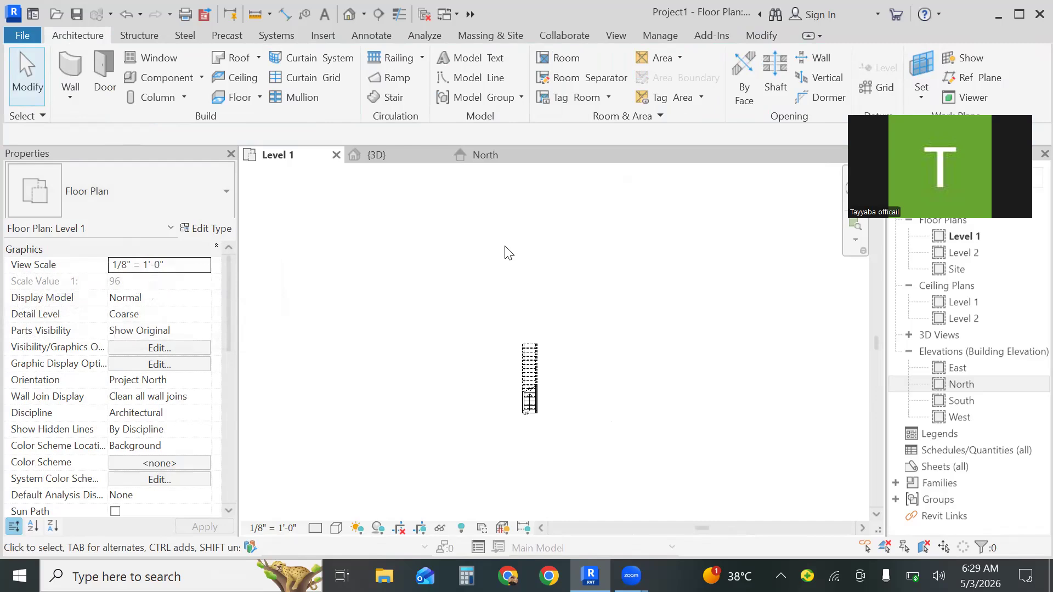
left_click(410, 152)
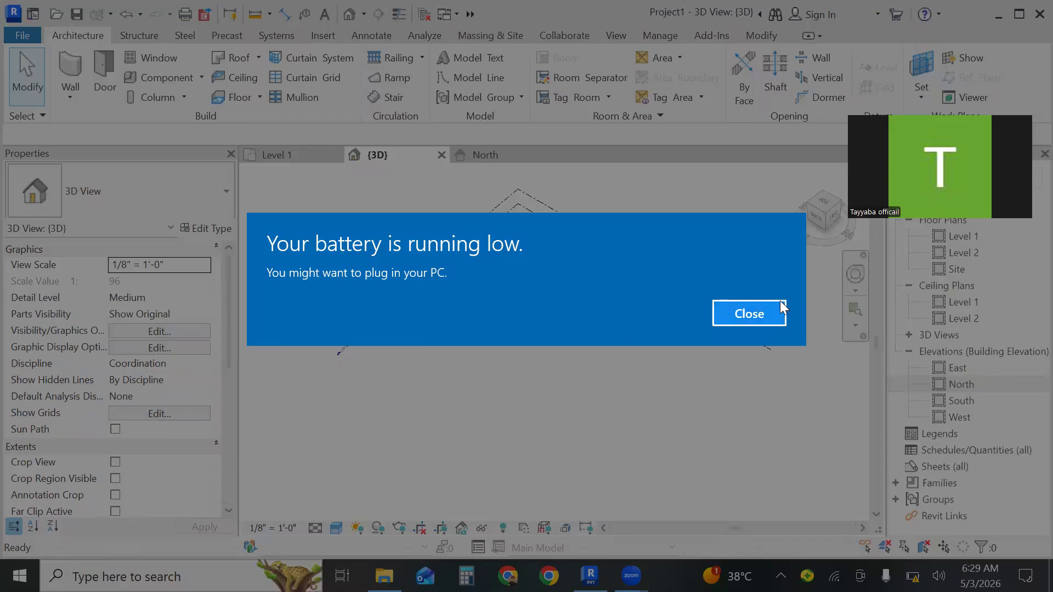
left_click(760, 312)
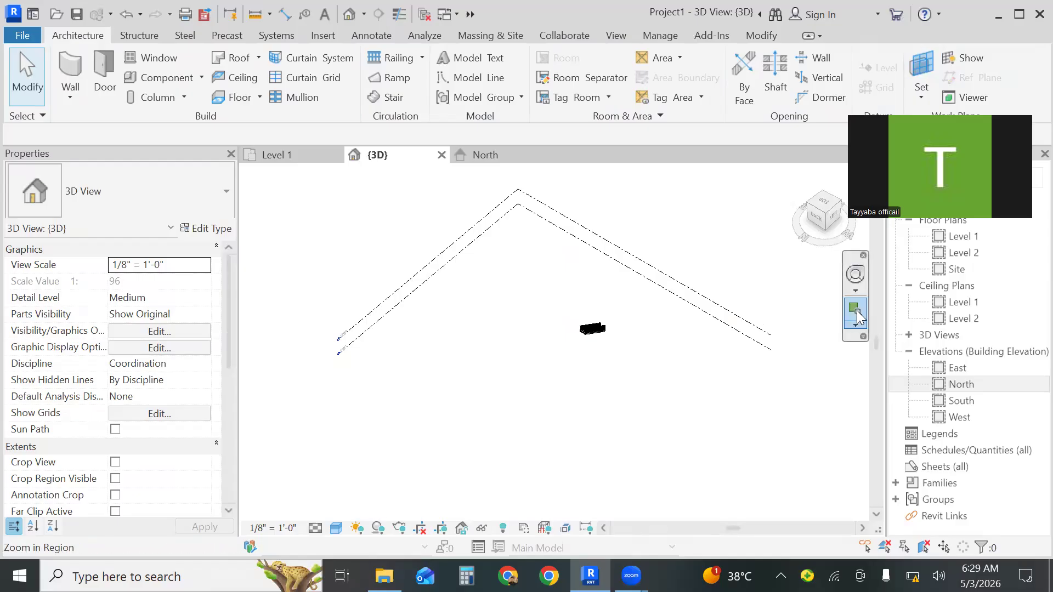
left_click(856, 311)
left_click_drag(651, 295, 541, 354)
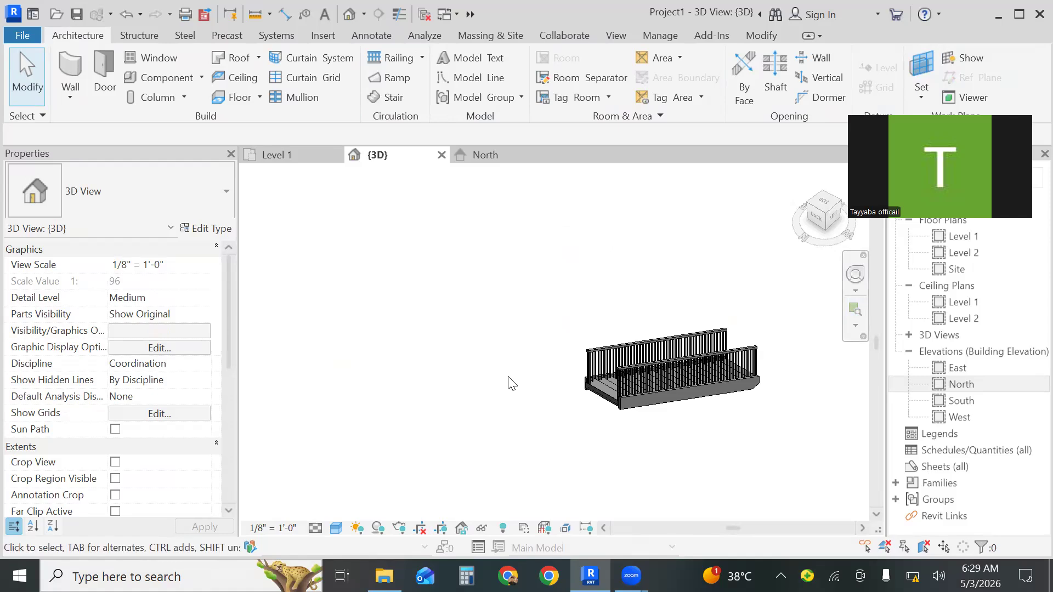
middle_click_drag(511, 384, 373, 327, "shift")
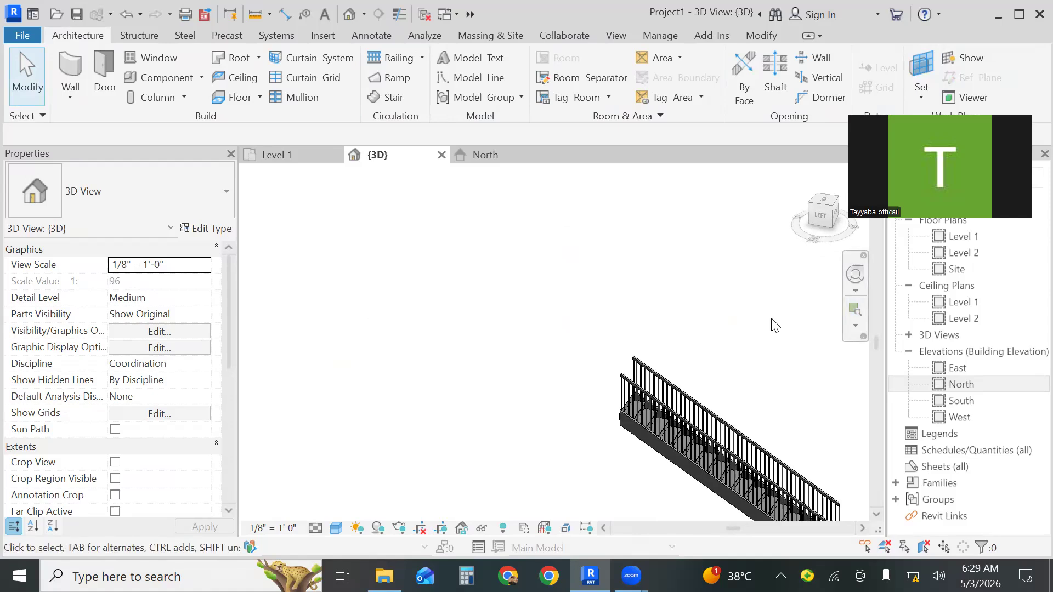
left_click(858, 326)
left_click(813, 356)
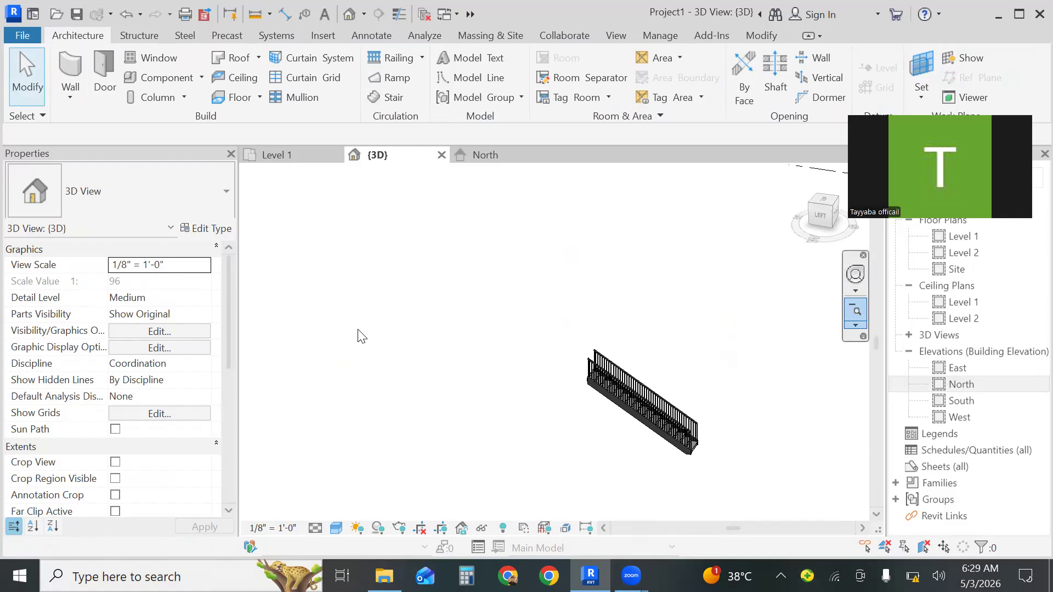
Open the type properties of the stair's run type, 2" Tread 1" Nosing 1/4" Riser.
left_click(694, 449)
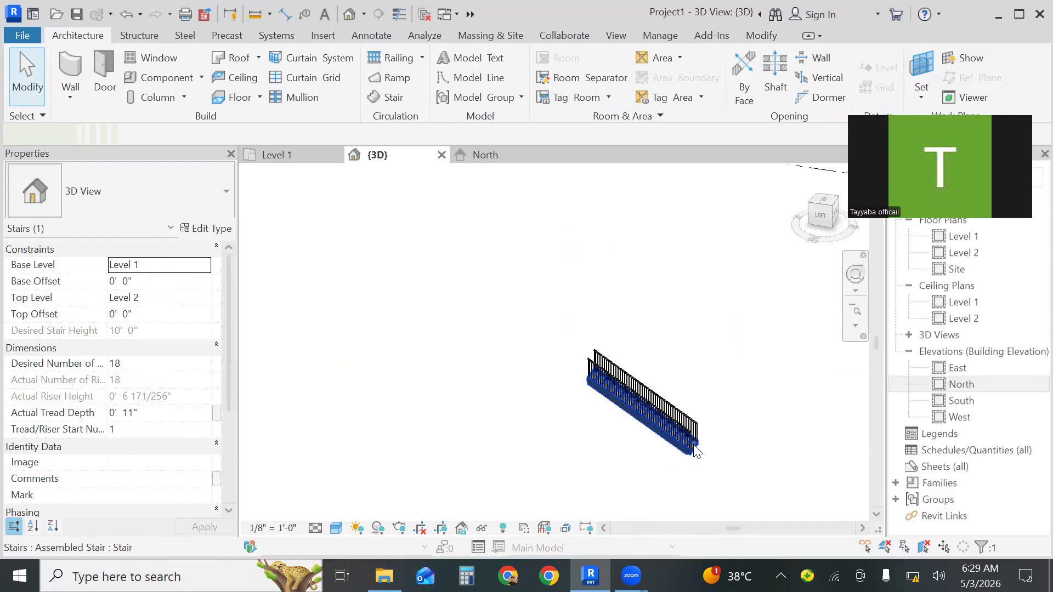
left_click(214, 232)
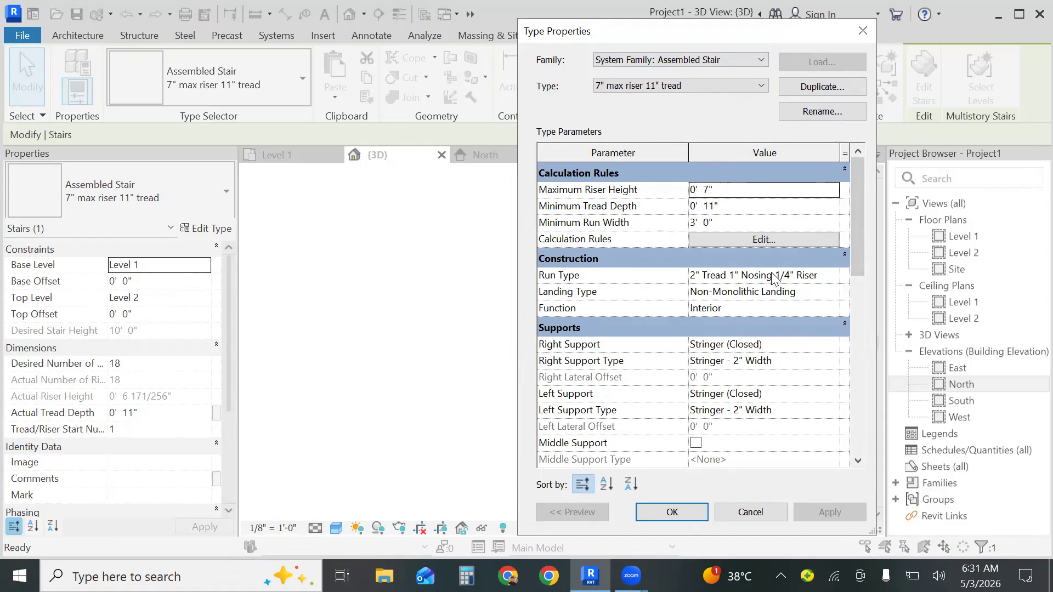
mouse_move(585, 285)
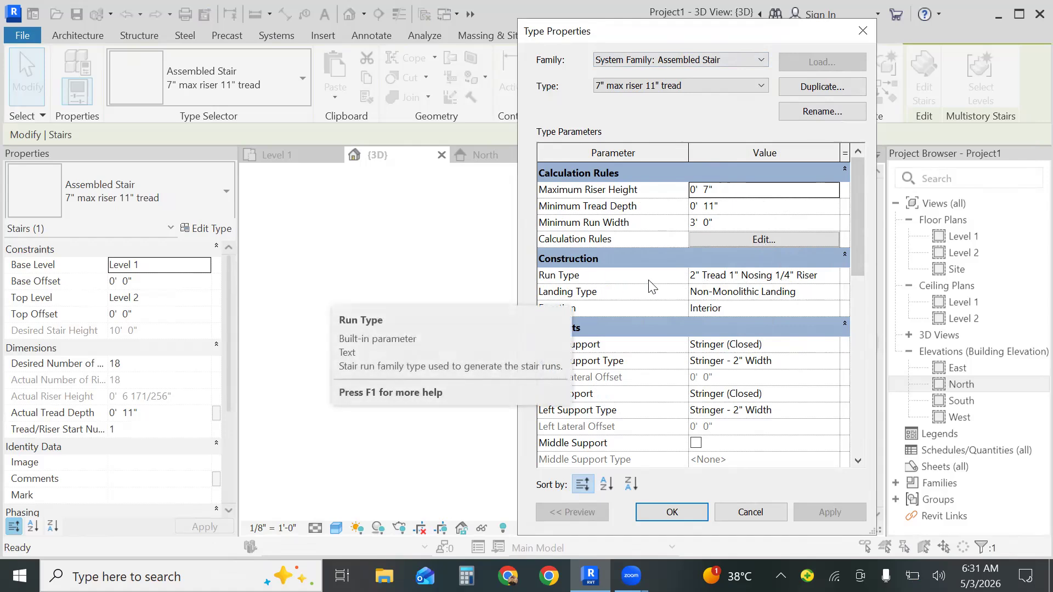
left_click(818, 279)
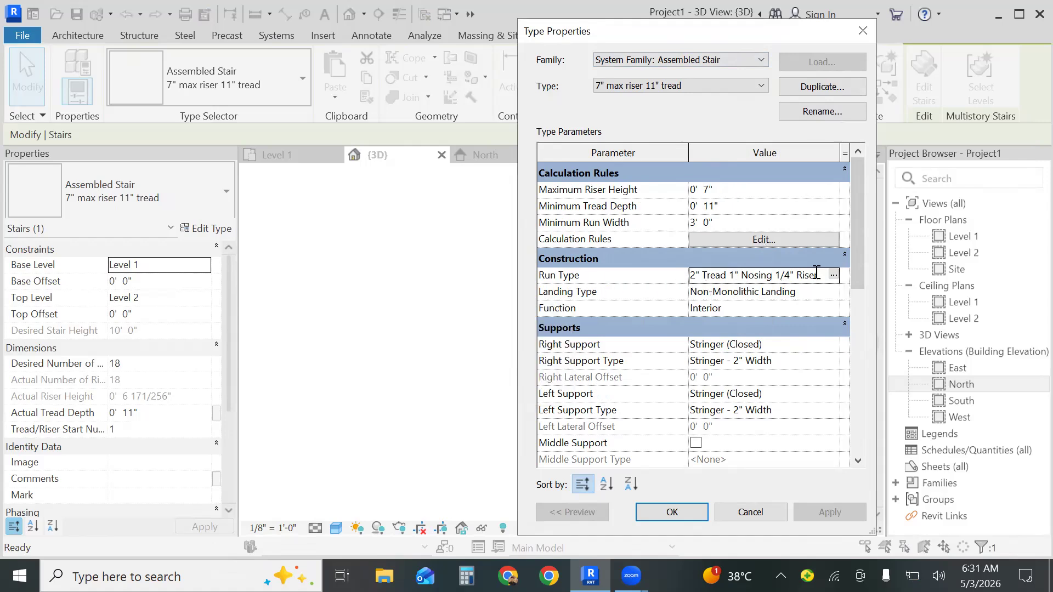
left_click(833, 274)
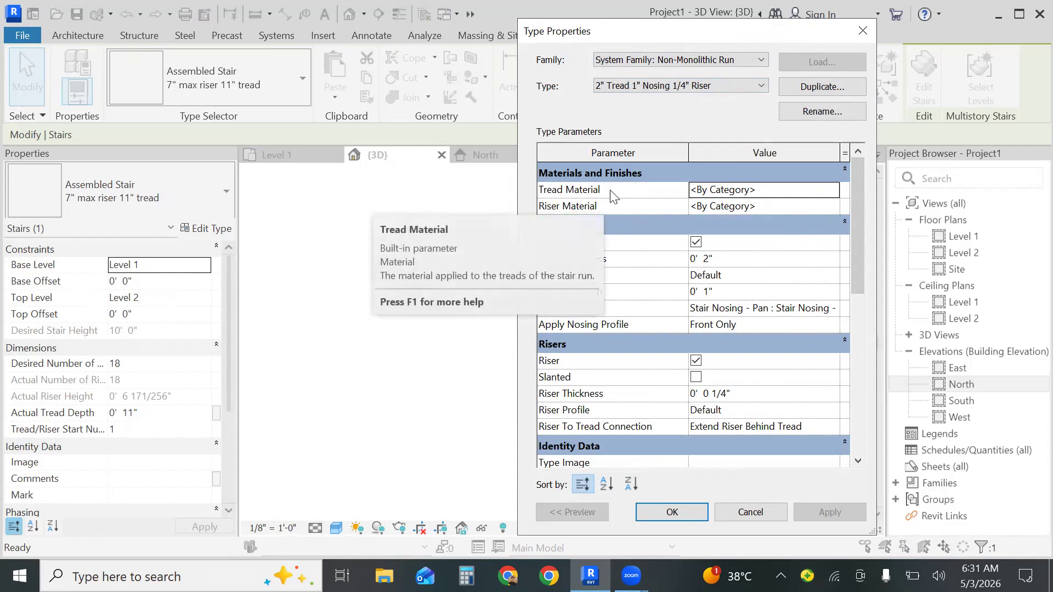
Set the run type's Tread Material to Carpet (1) and apply the change to the stair.
left_click(770, 187)
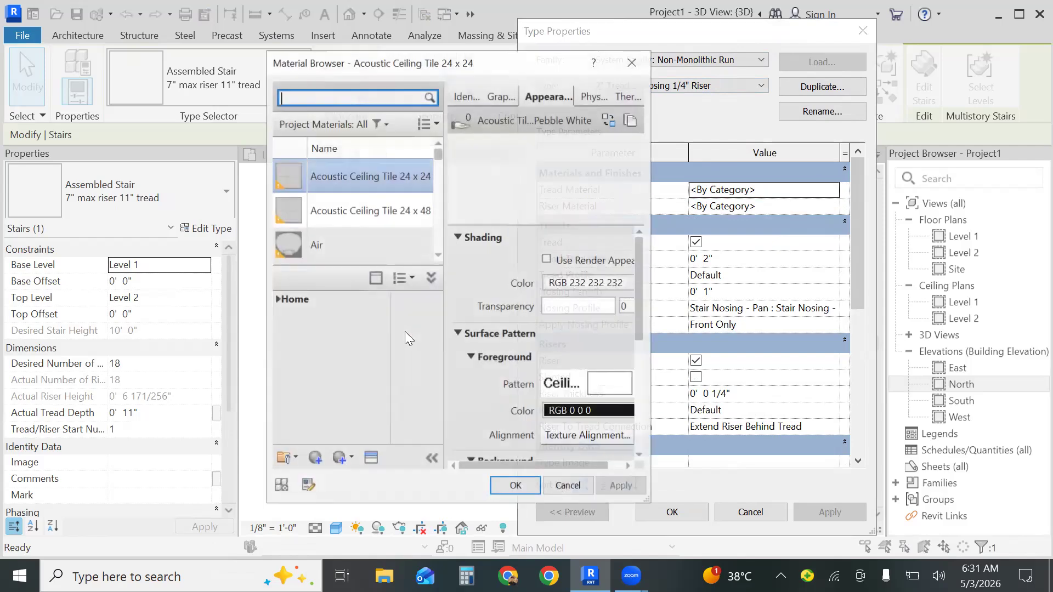
scroll(439, 244, "down", 2)
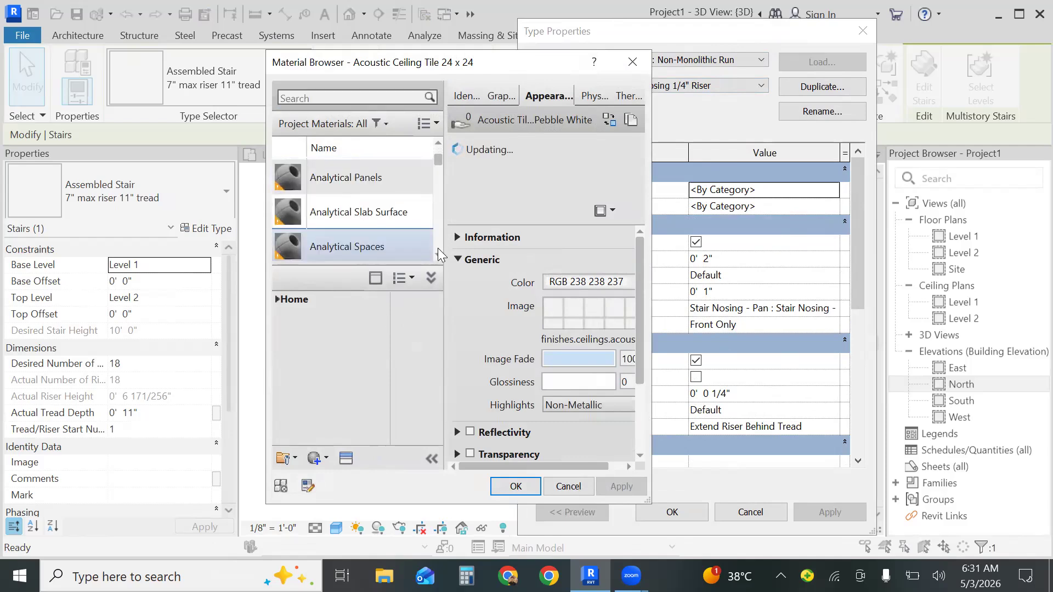
scroll(437, 250, "down", 2)
scroll(437, 251, "down", 2)
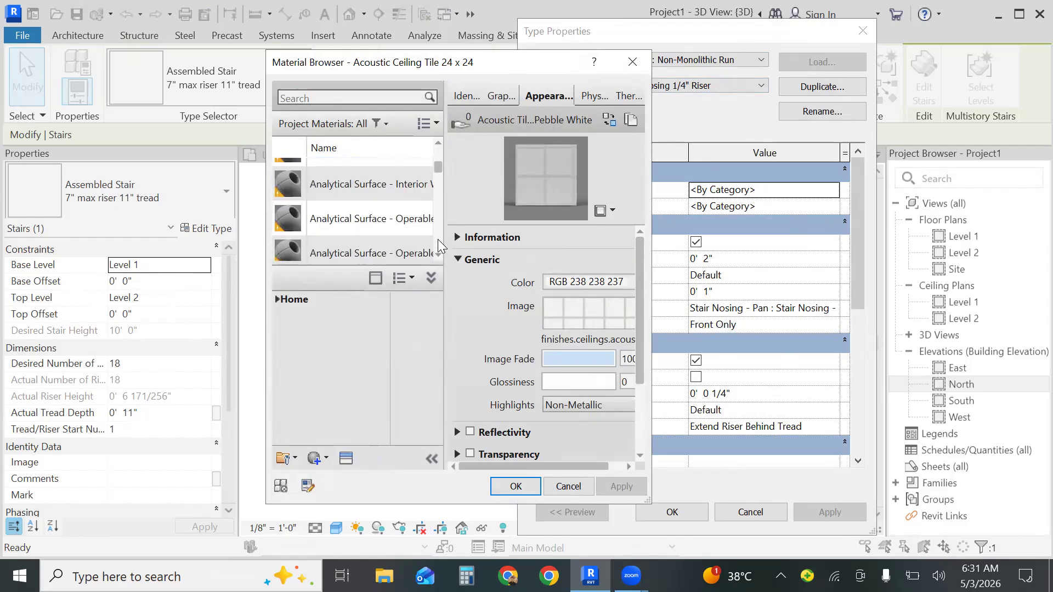
scroll(439, 252, "down", 4)
scroll(439, 244, "down", 1)
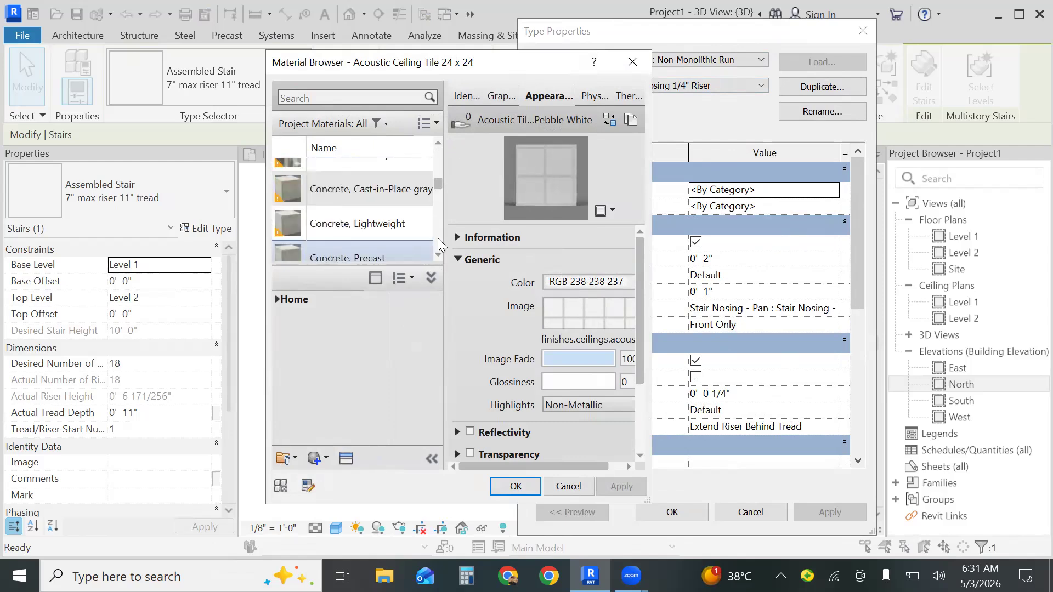
left_click(438, 145)
left_click(438, 145)
left_click(437, 146)
left_click(438, 145)
left_click(438, 146)
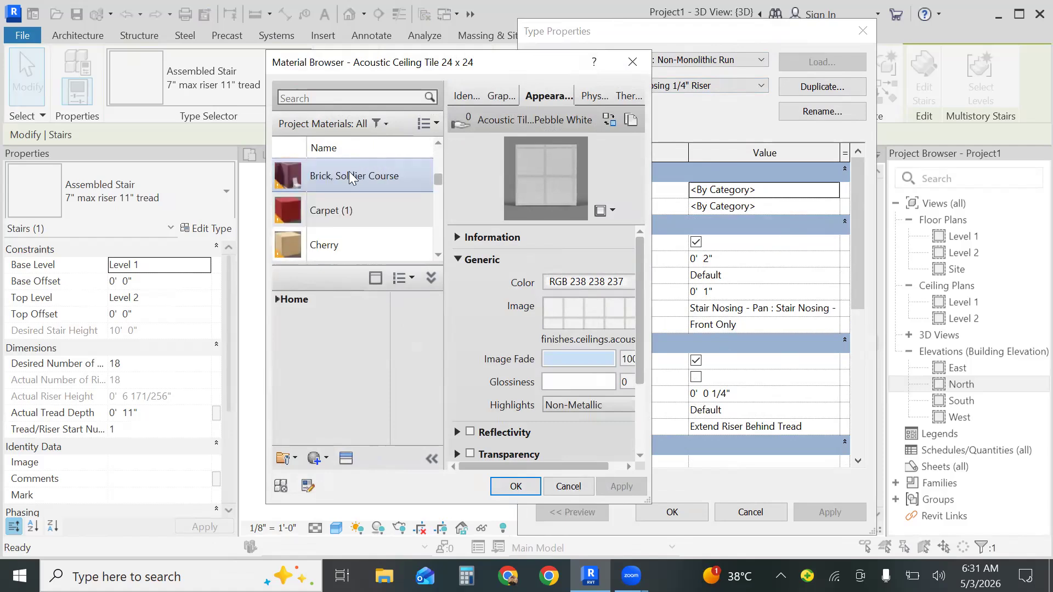
left_click(349, 212)
left_click(520, 486)
left_click(690, 508)
left_click(690, 508)
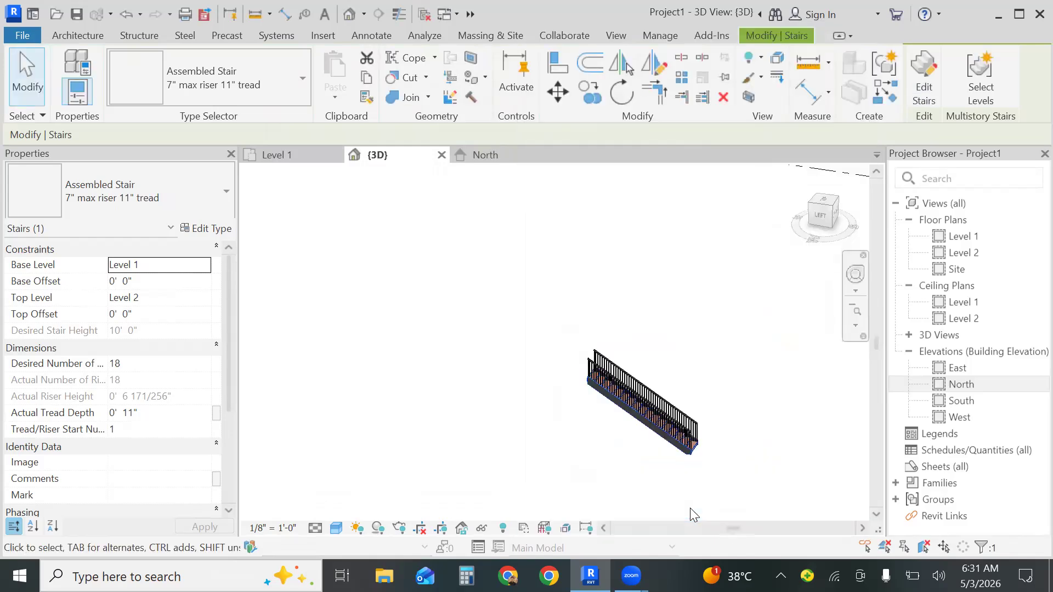
Examine the carpet material on the straight stair's treads up close in the 3D view.
left_click(857, 326)
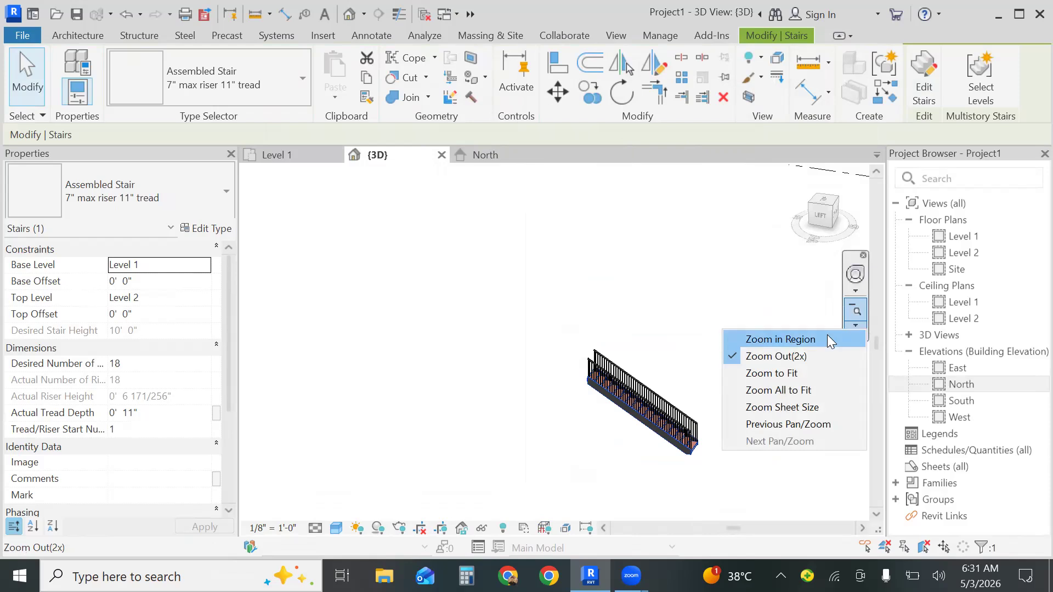
left_click(780, 339)
left_click_drag(712, 355, 598, 465)
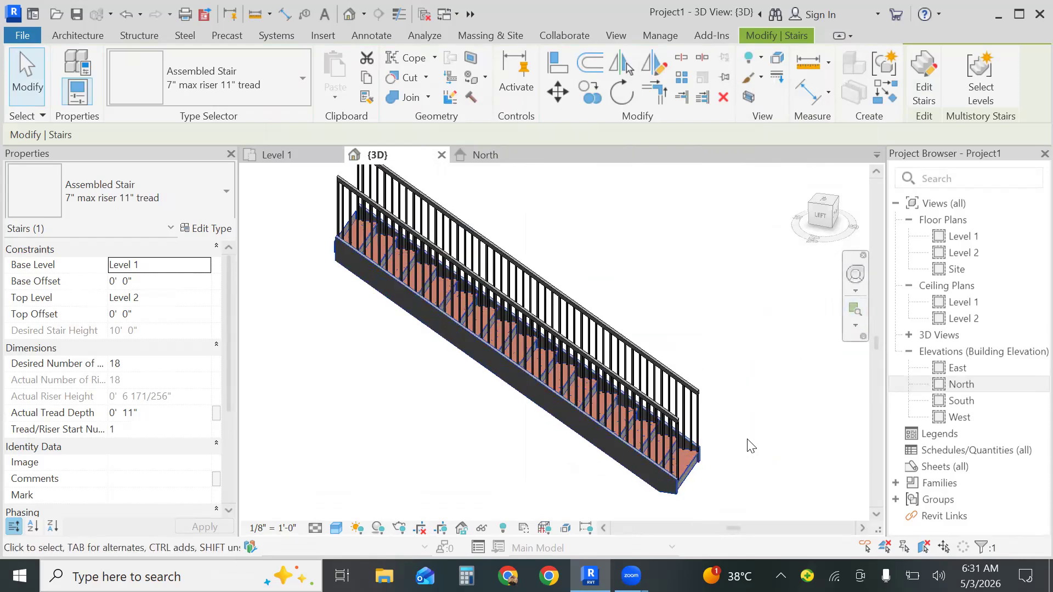
middle_click(744, 411)
middle_click(745, 412)
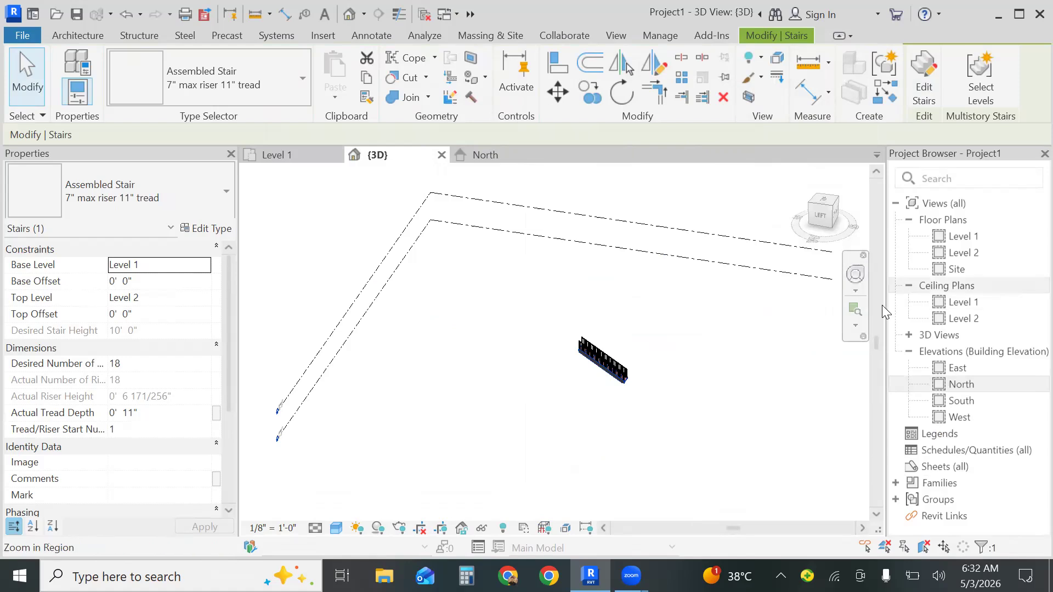
left_click(860, 308)
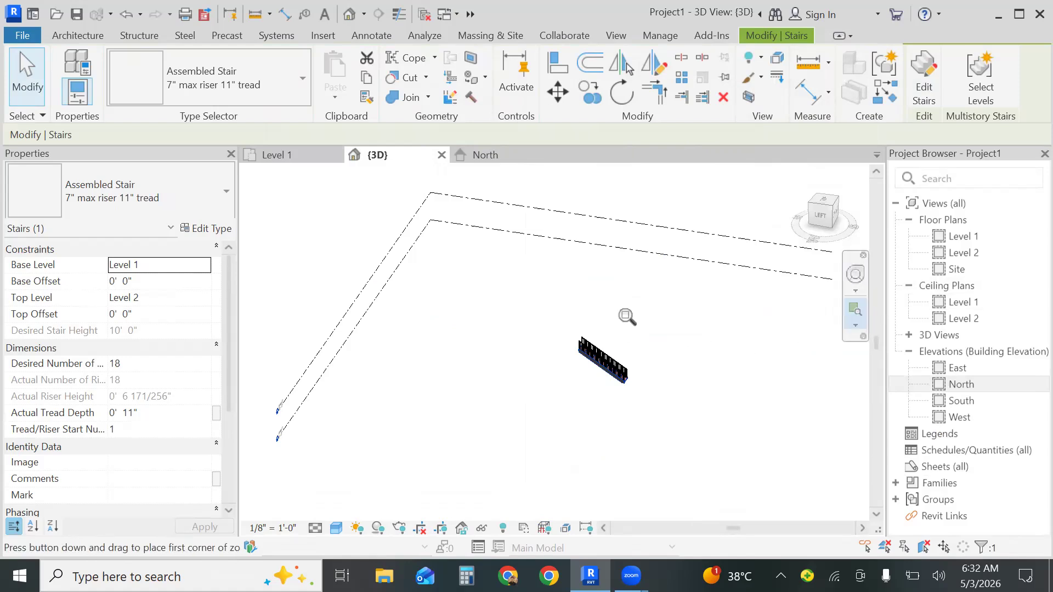
left_click_drag(619, 301, 550, 462)
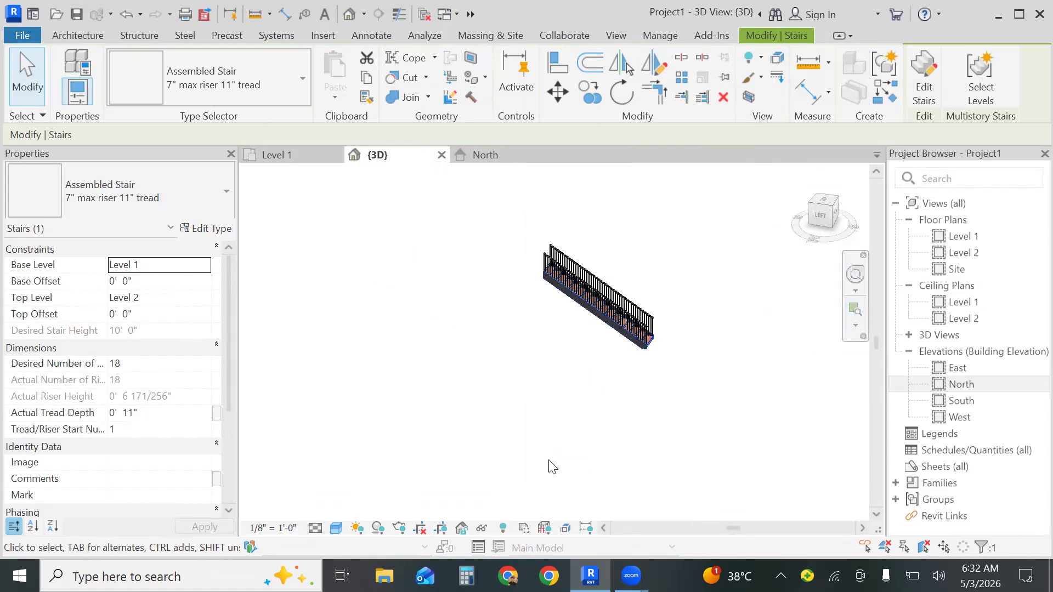
left_click(853, 310)
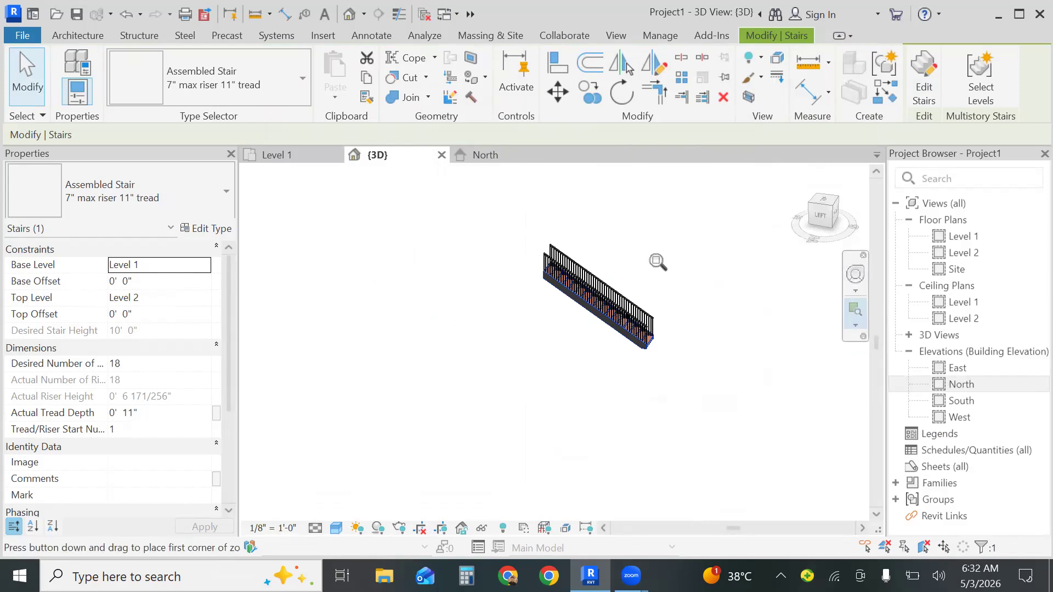
left_click_drag(597, 209, 547, 447)
left_click(856, 310)
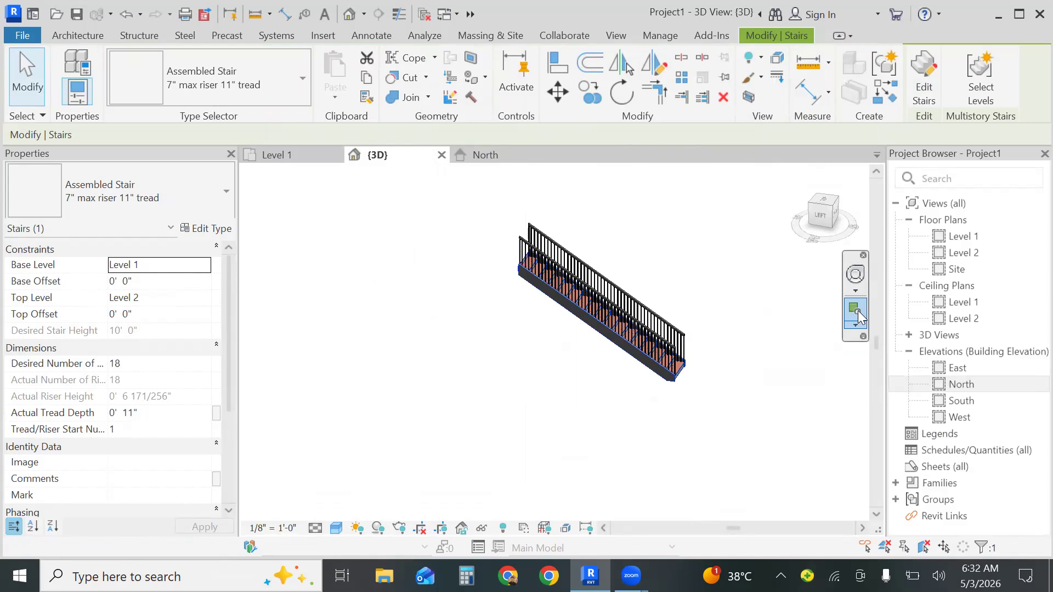
left_click(855, 311)
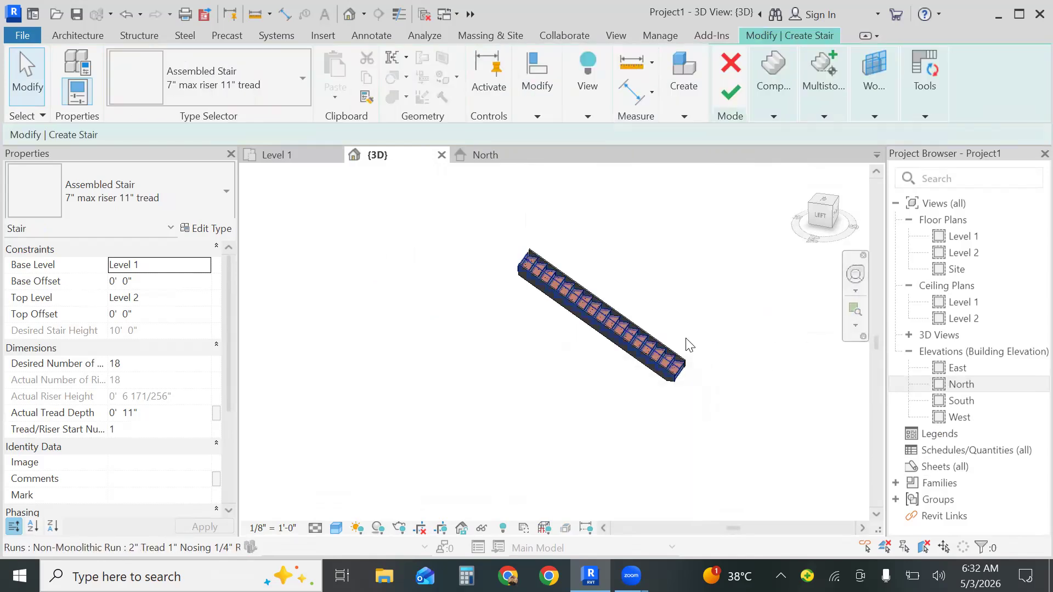
left_click(732, 95)
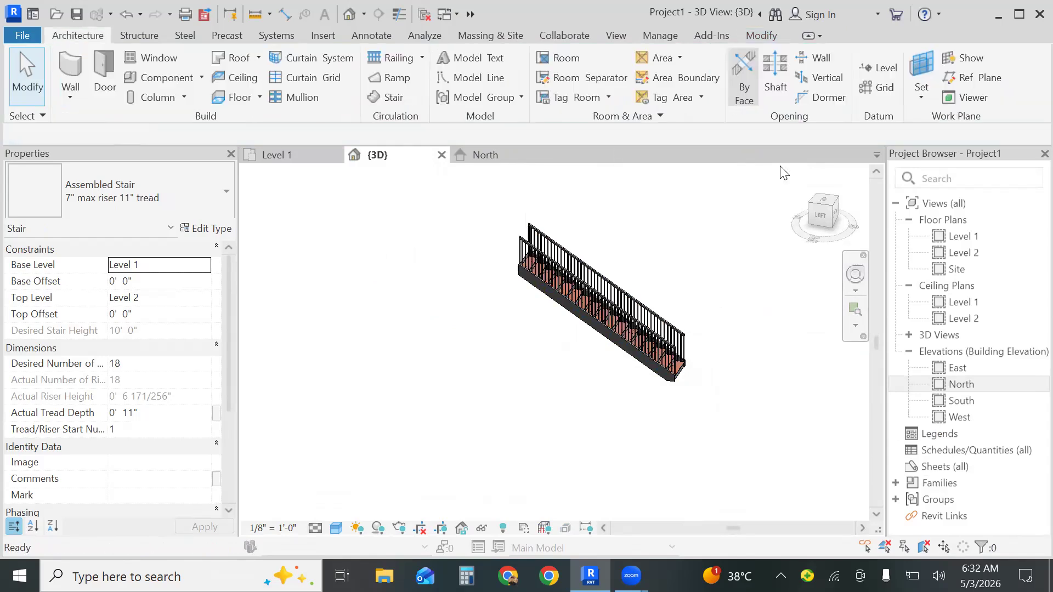
left_click(856, 311)
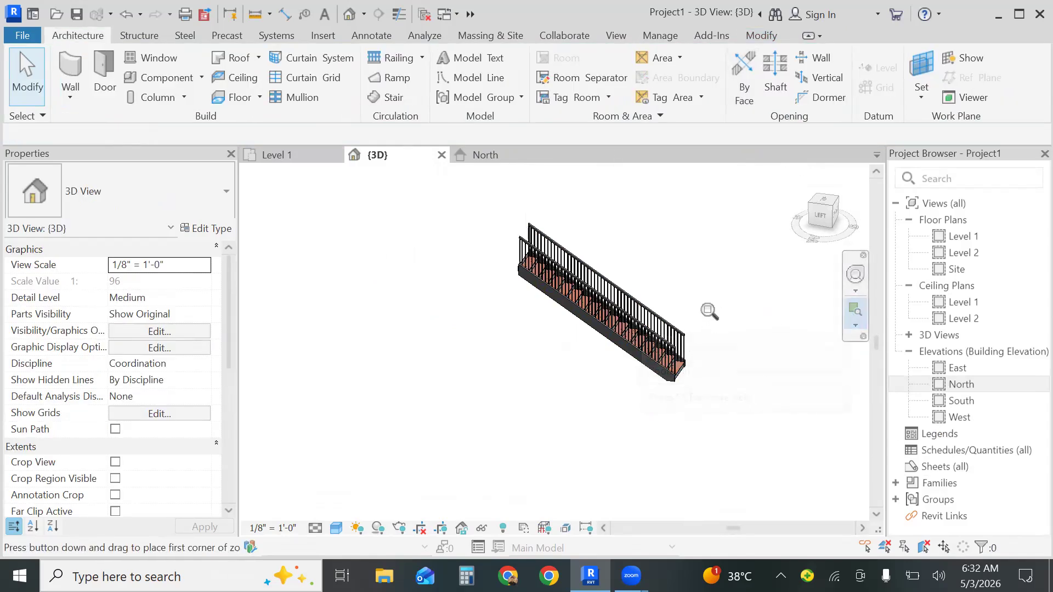
left_click_drag(701, 300, 634, 426)
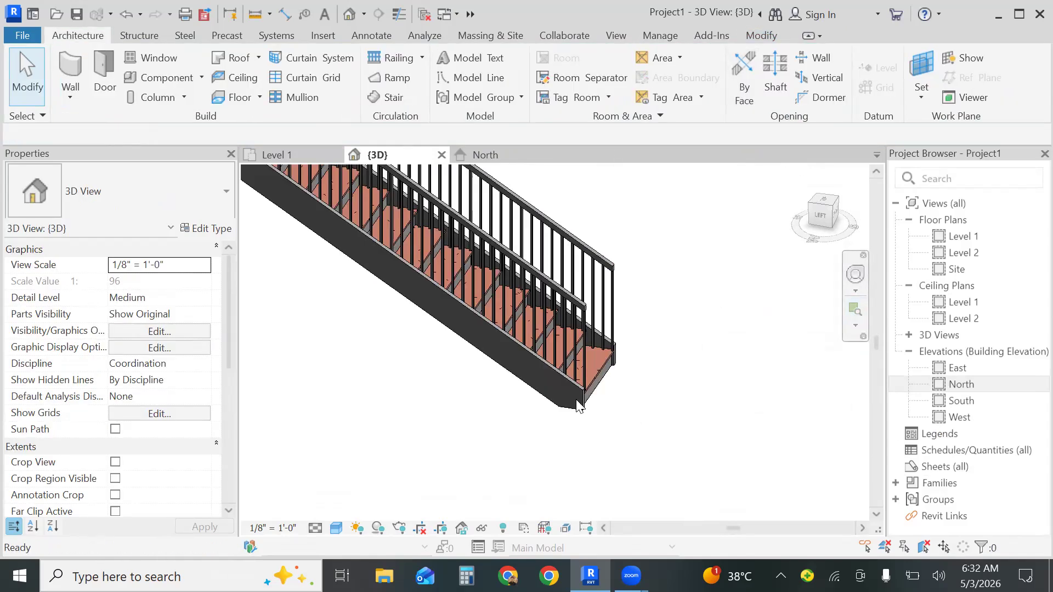
Turn the 3D view's shadows on and off, and preview the stair in the Realistic visual style before restoring Shaded.
left_click(378, 528)
left_click(378, 528)
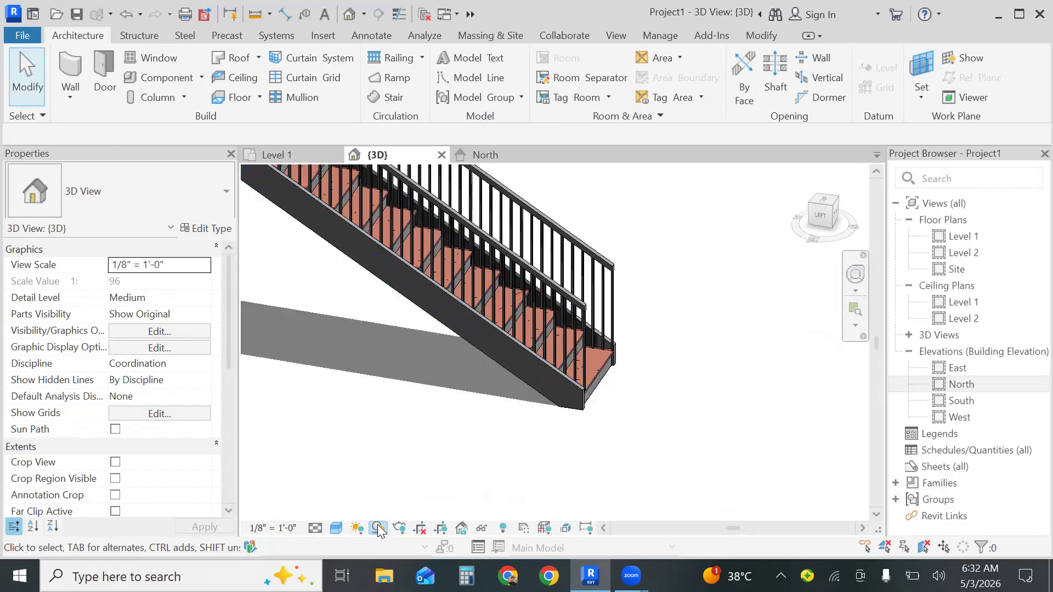
left_click(337, 528)
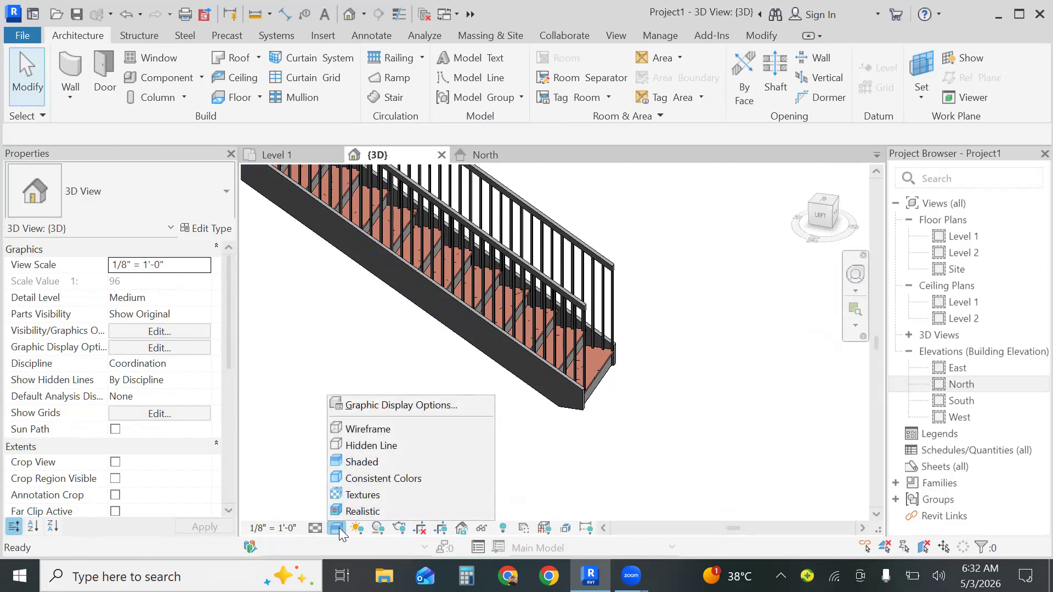
left_click(382, 506)
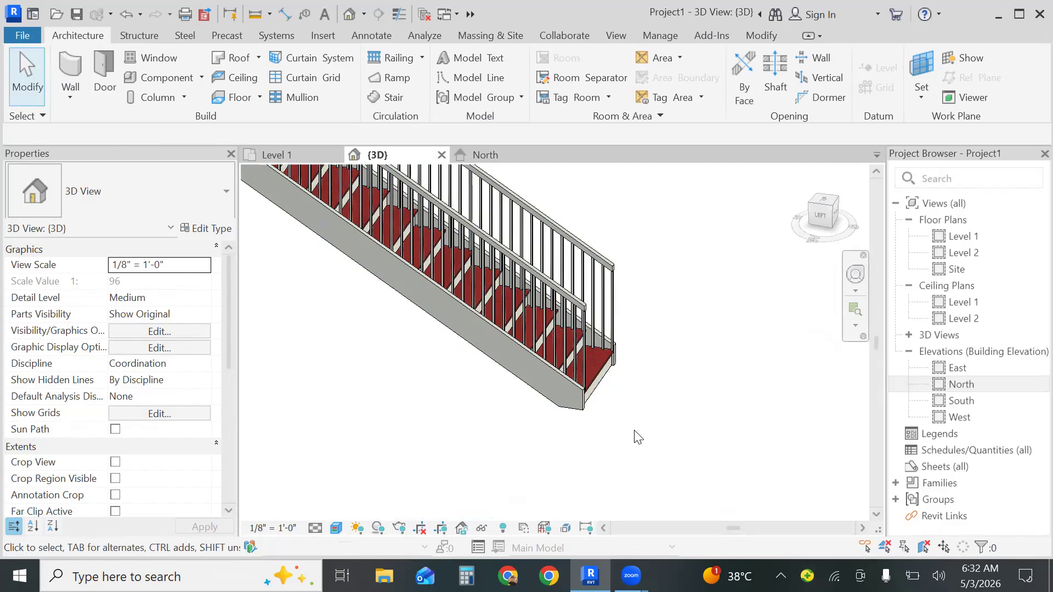
left_click(337, 527)
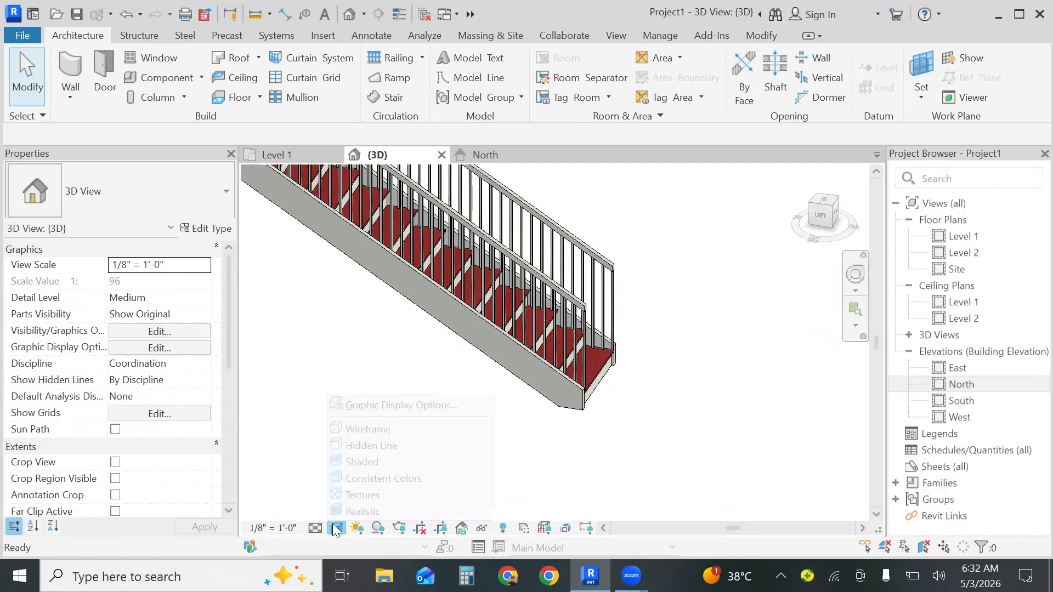
left_click(381, 461)
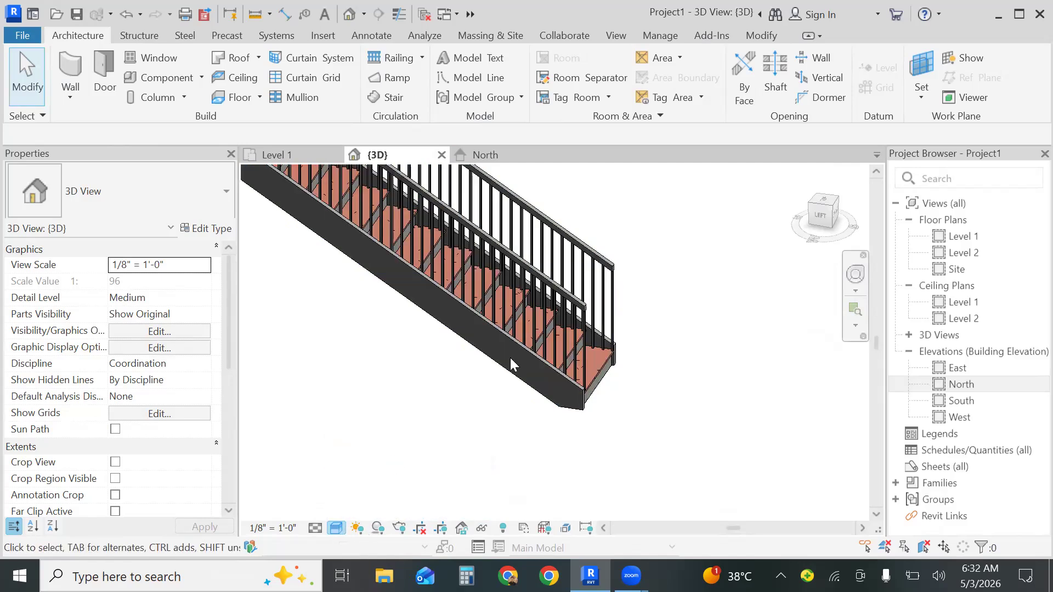
Set the Riser Material of the stair's run type to Cherry and accept the type changes.
left_click(598, 354)
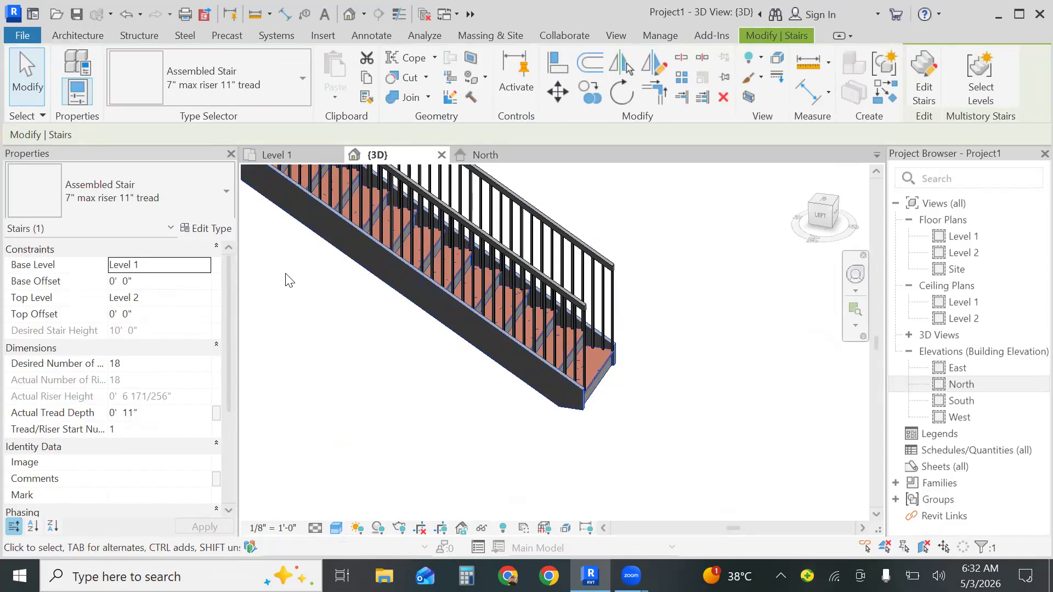
left_click(219, 229)
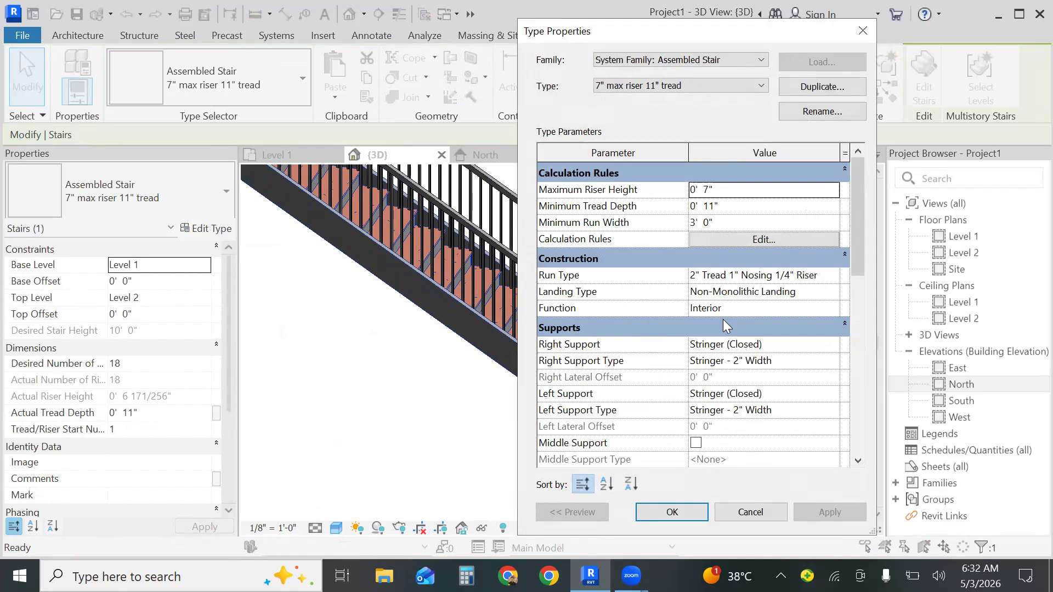
left_click(811, 277)
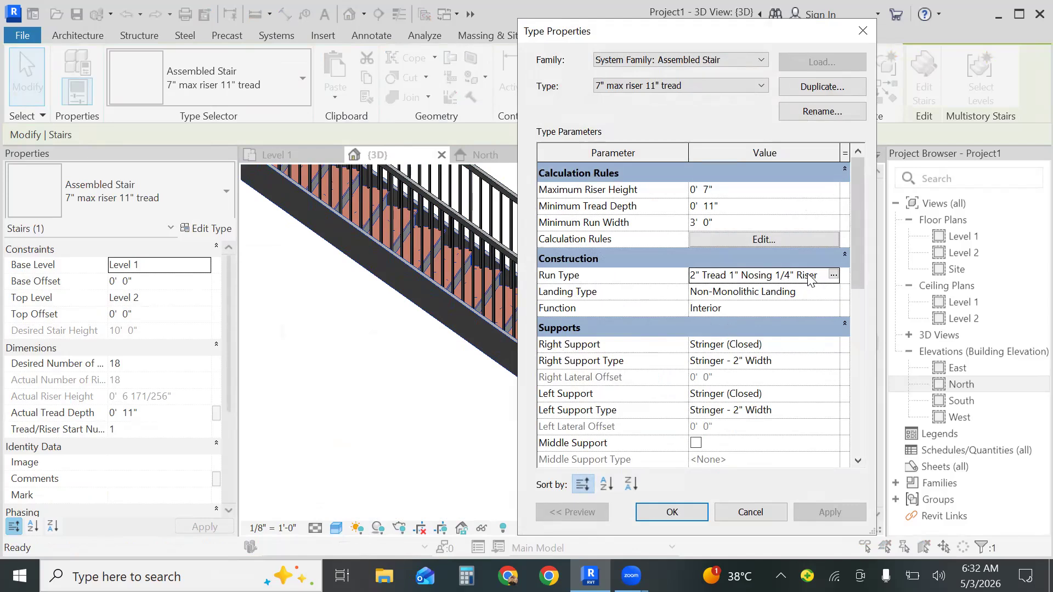
left_click(833, 276)
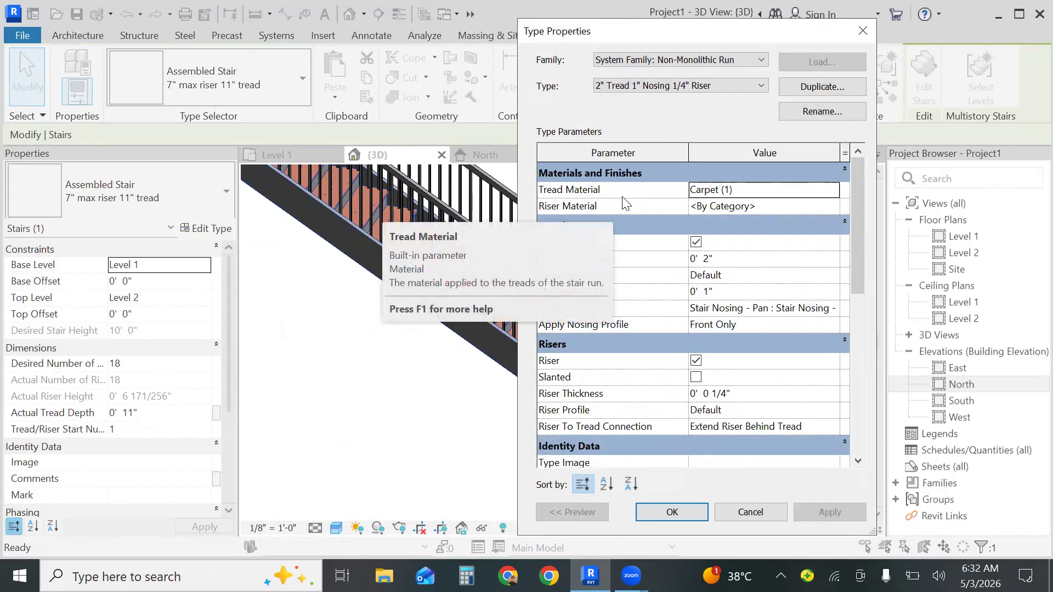
left_click(746, 207)
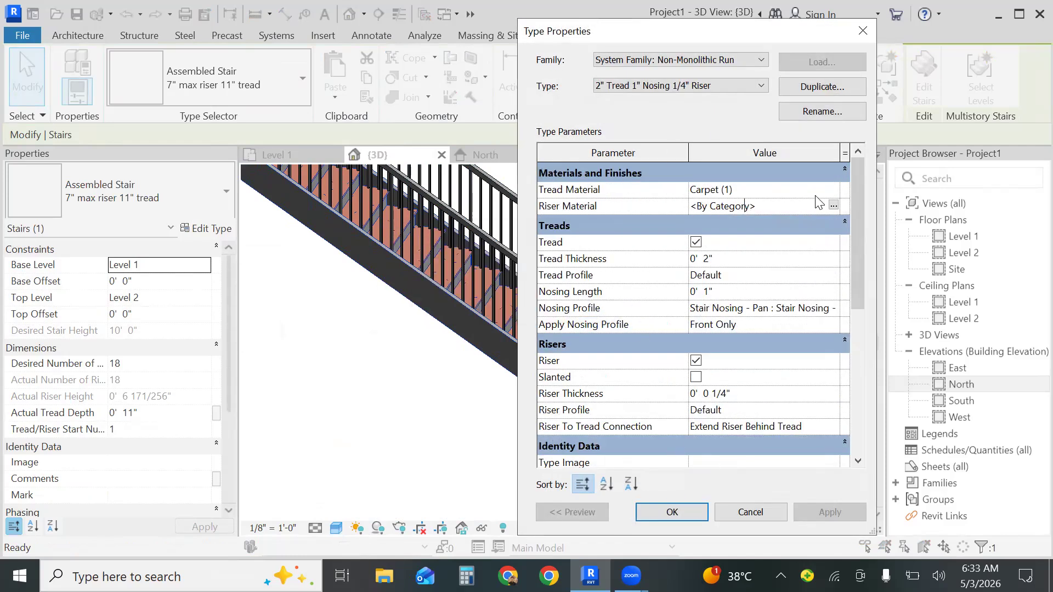
left_click(834, 206)
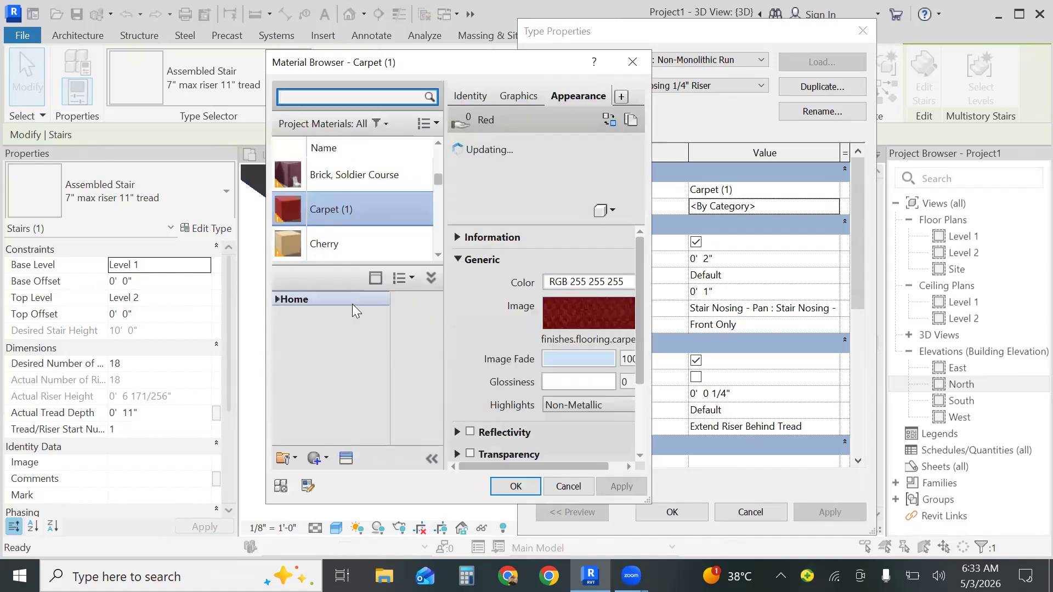
left_click(378, 249)
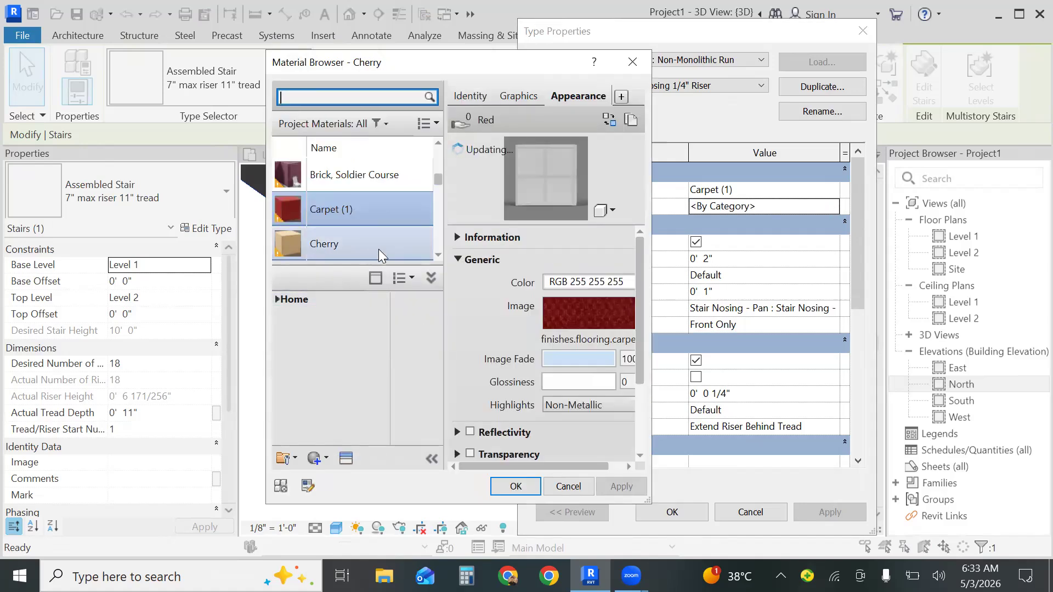
left_click(513, 486)
left_click(685, 511)
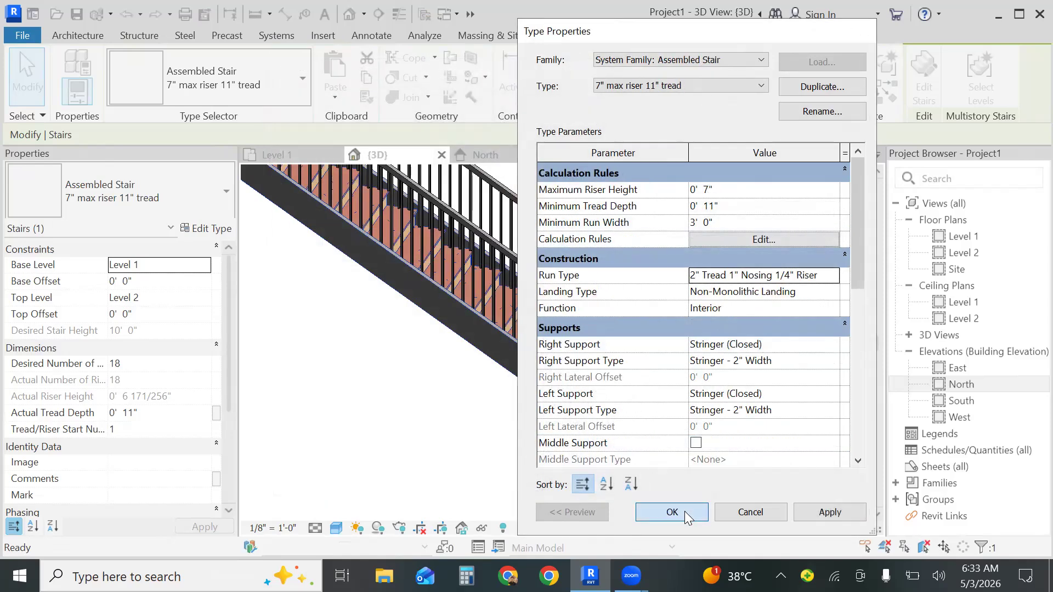
left_click(684, 511)
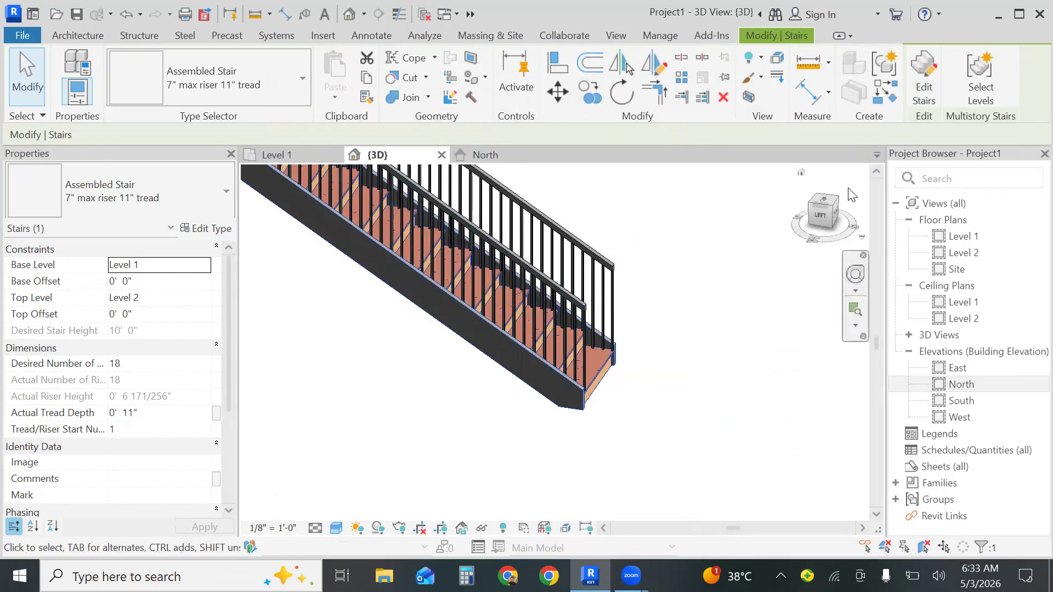
Turn off the Tread option in the stair's run type and accept the change on the stair.
left_click(858, 317)
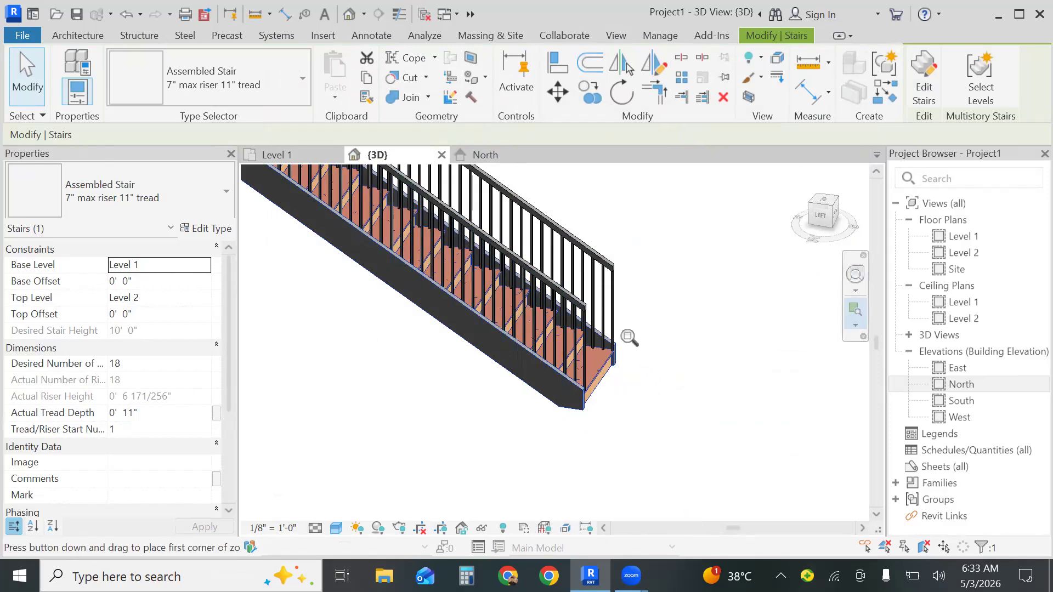
left_click_drag(617, 317, 526, 469)
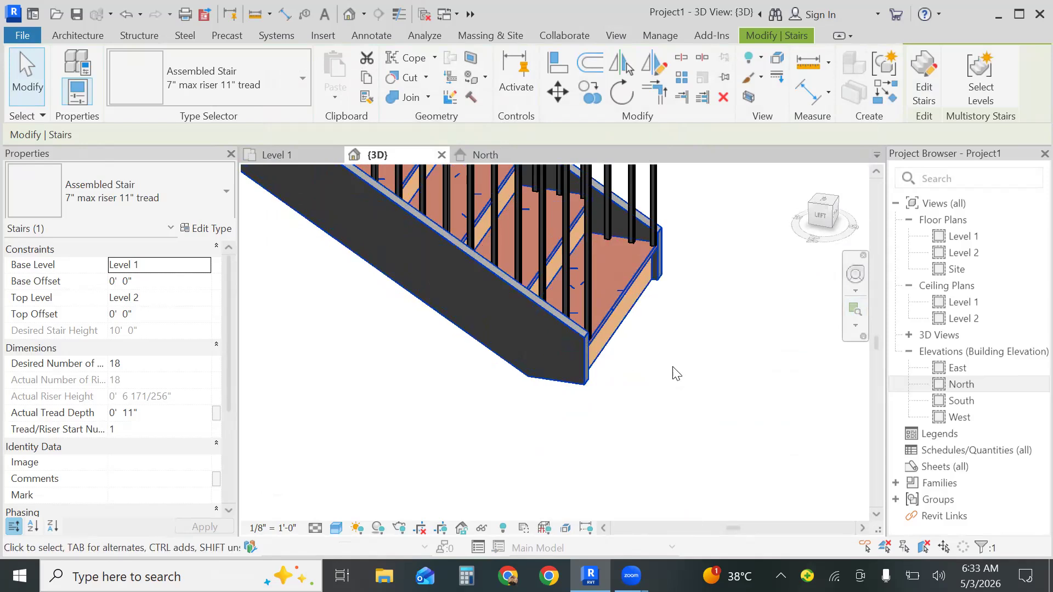
key("Escape")
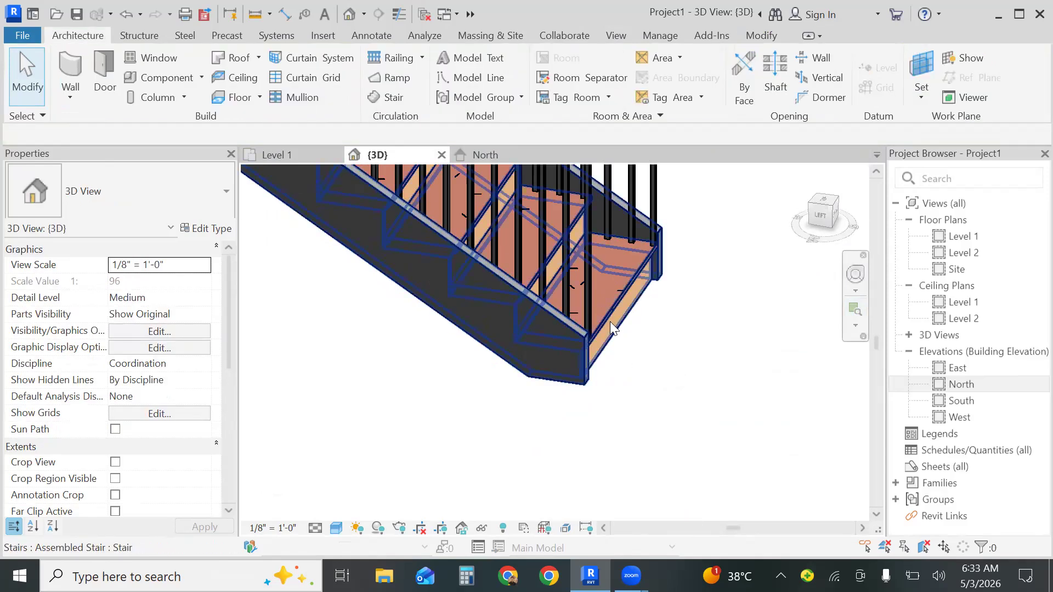
left_click(610, 323)
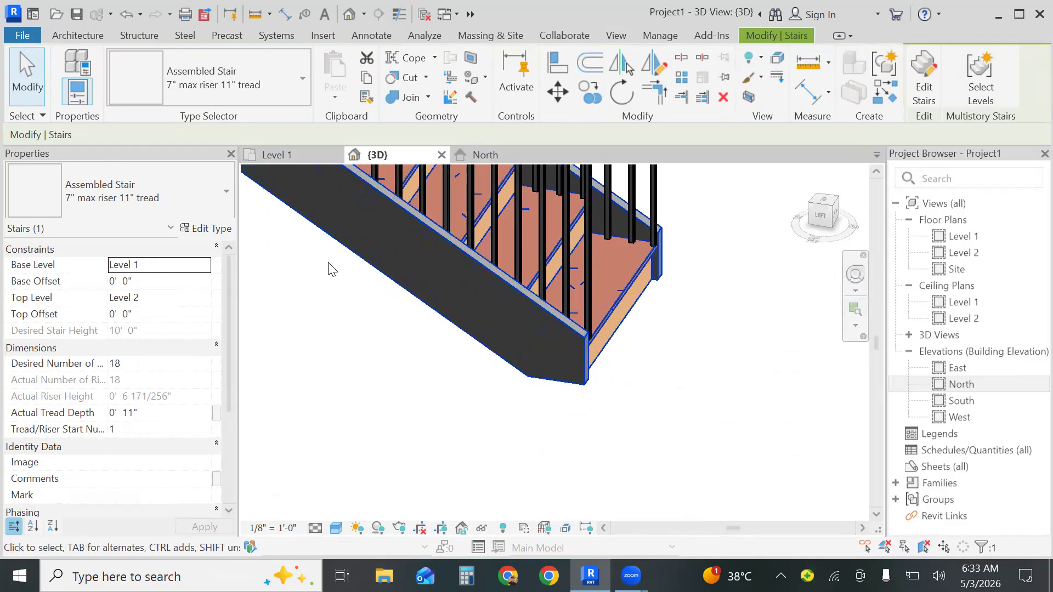
left_click(195, 230)
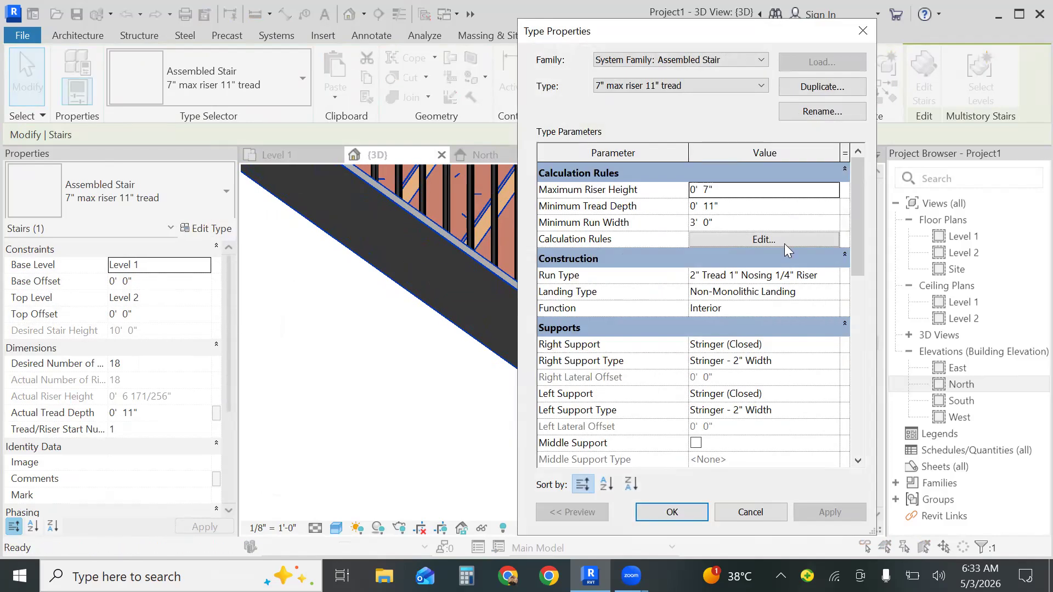
left_click(823, 275)
left_click(834, 274)
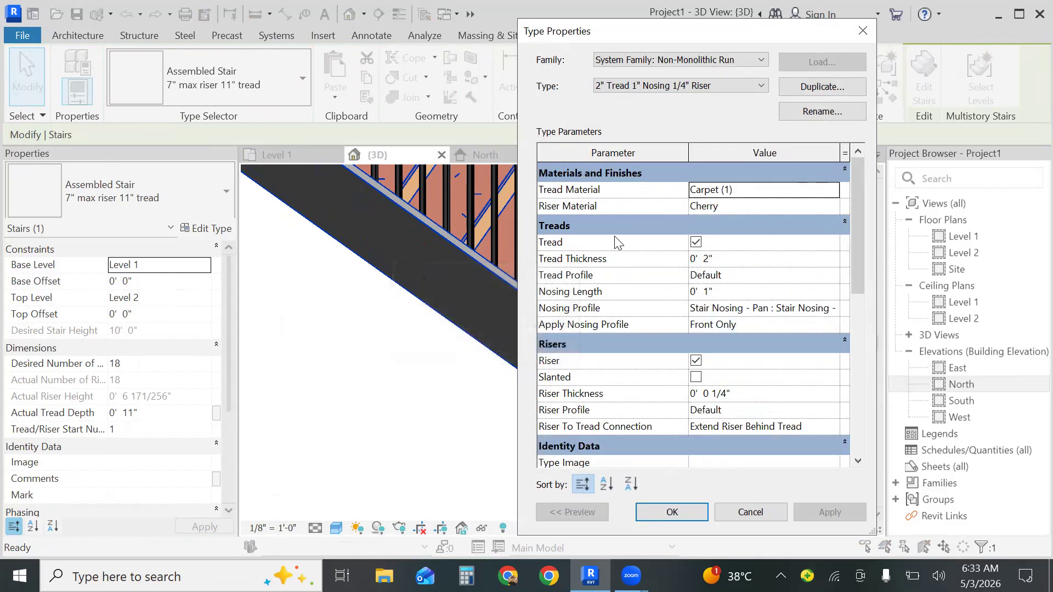
left_click(695, 242)
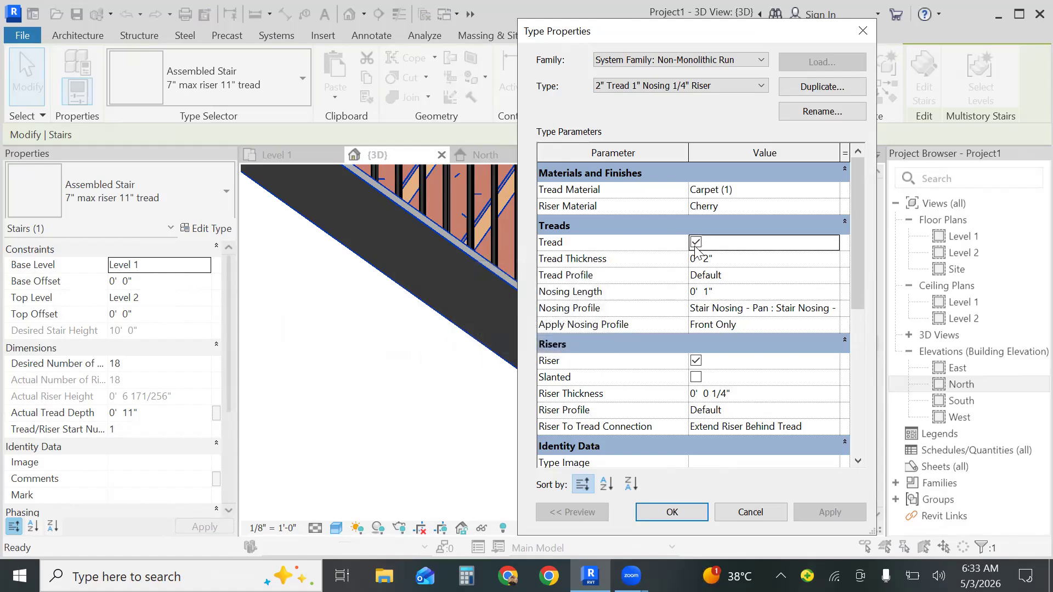
left_click(695, 244)
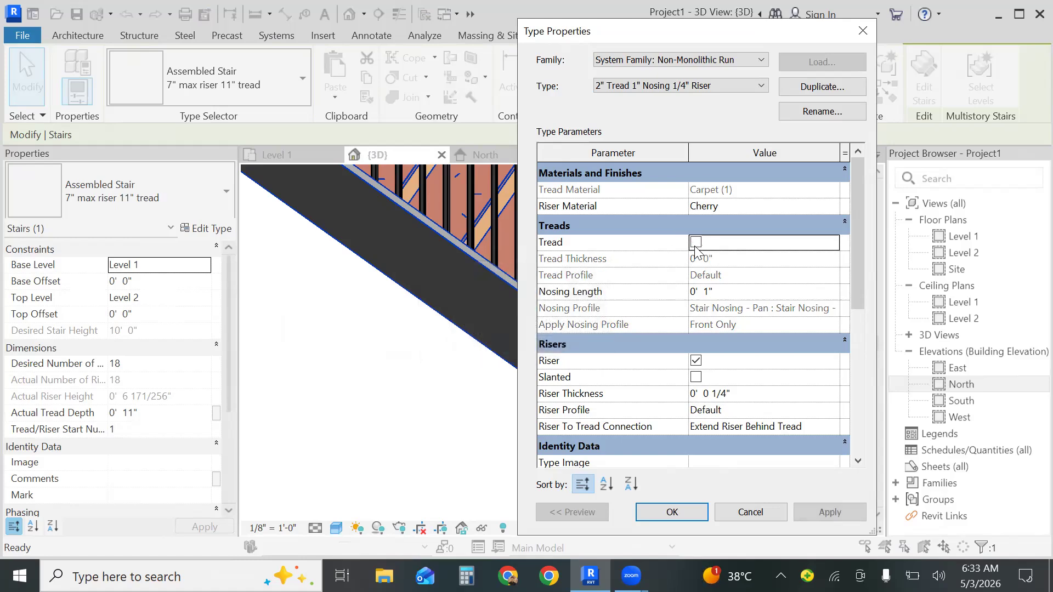
left_click(675, 512)
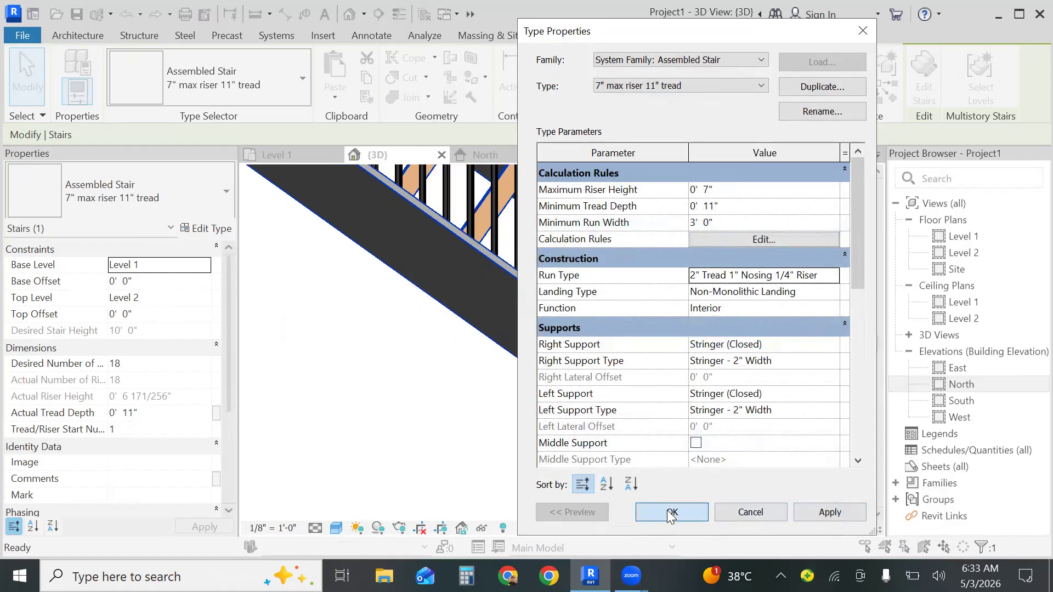
left_click(670, 514)
Reopen the type properties of the stair's run type and turn the Tread option back on.
left_click(857, 327)
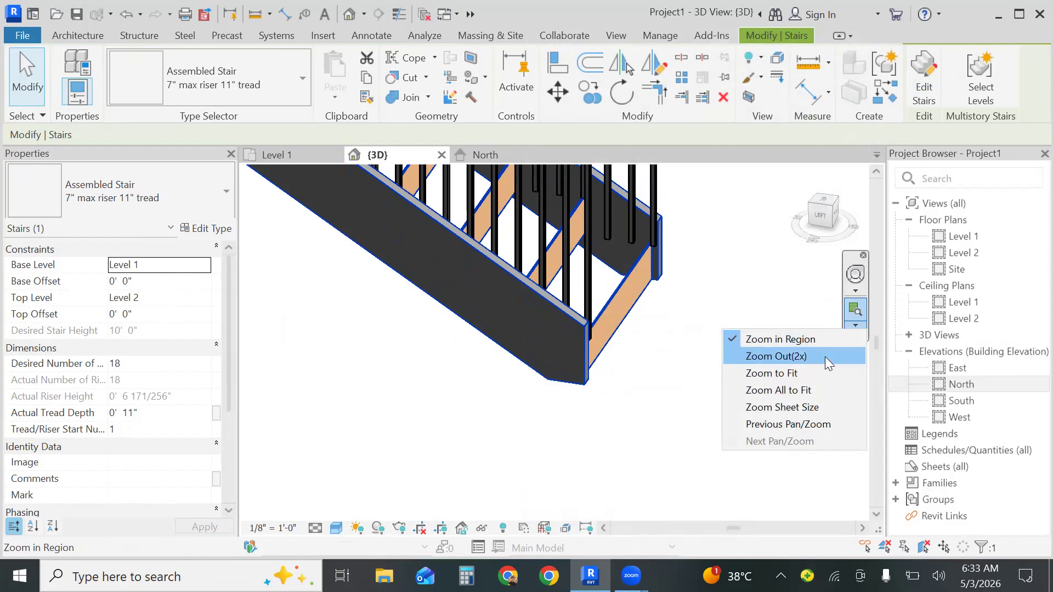
left_click(824, 357)
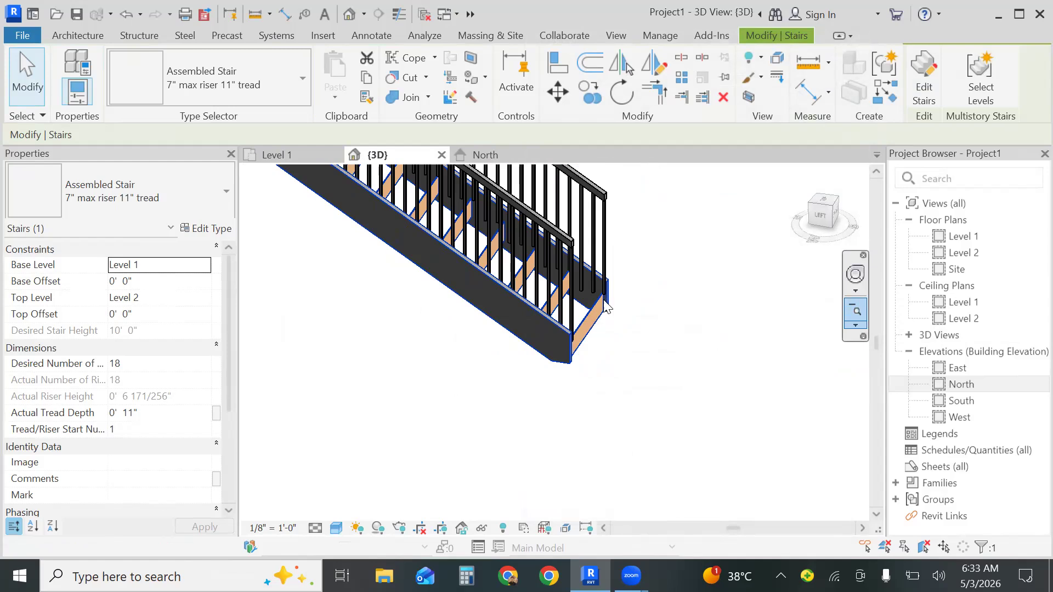
left_click(658, 306)
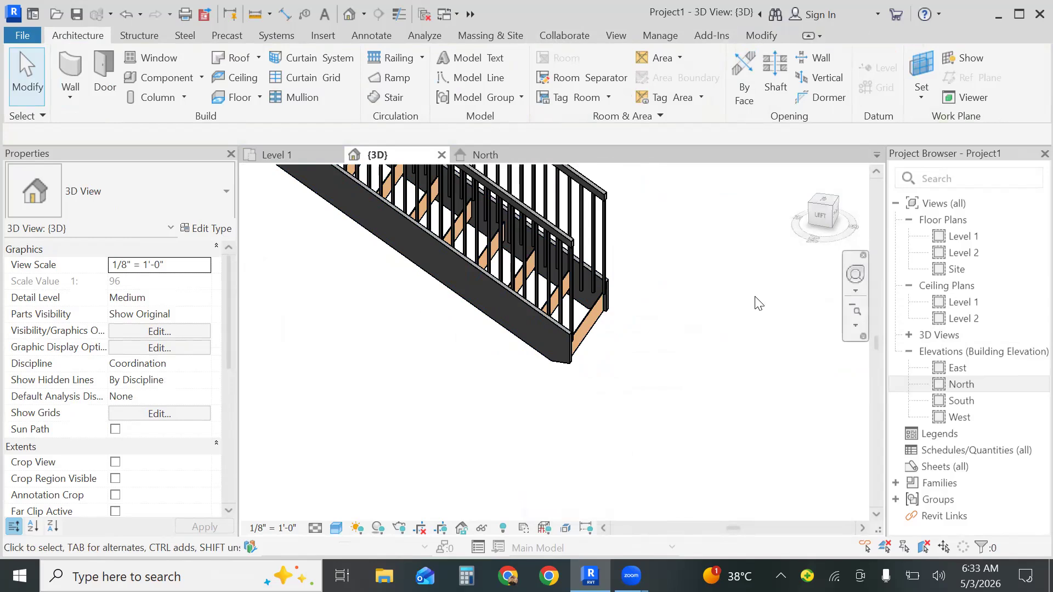
left_click(588, 313)
left_click(208, 228)
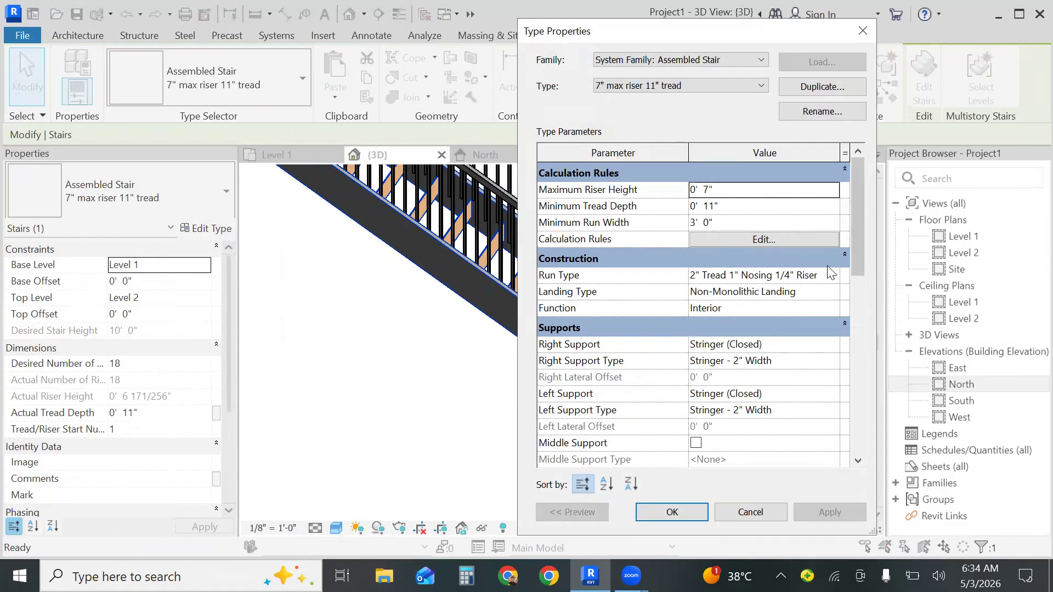
left_click(838, 275)
left_click(835, 275)
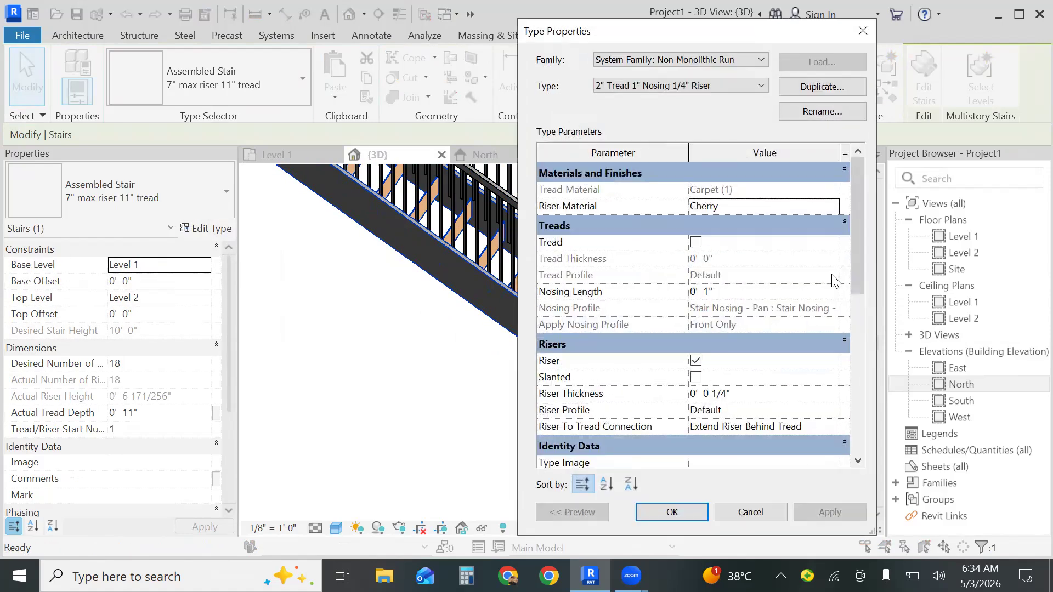
left_click(696, 244)
left_click(695, 243)
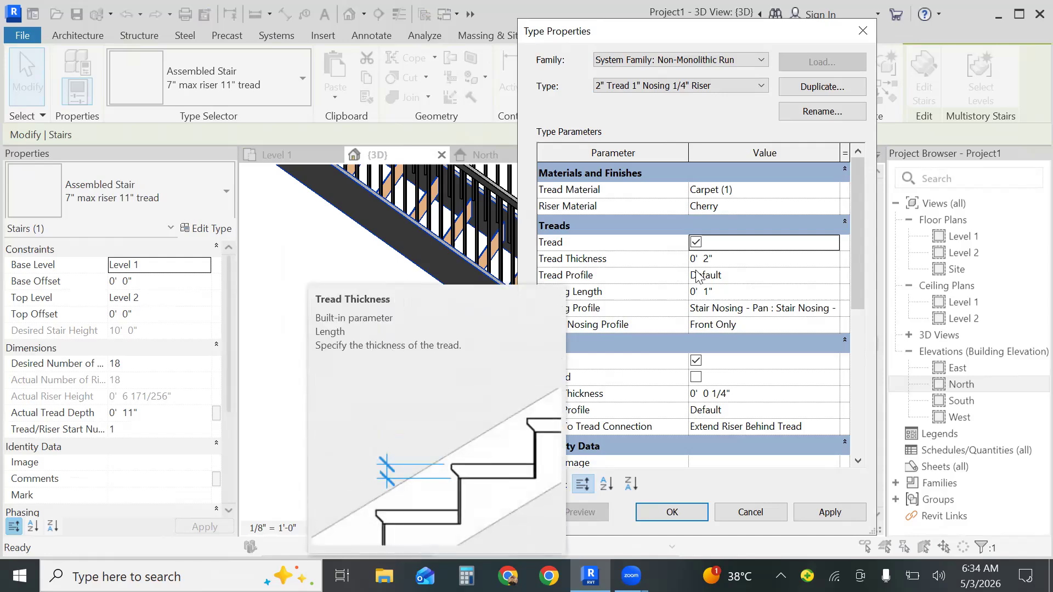
Set the run type's Tread Thickness to 5" and apply it to the straight stair.
left_click(723, 262)
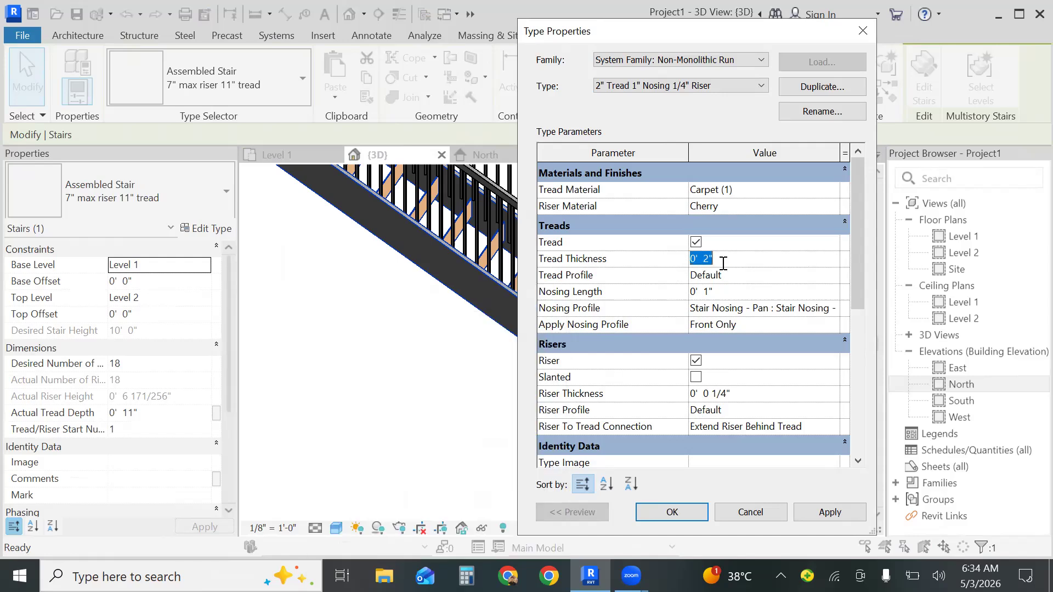
key("BackSpace")
type("5\"")
left_click(849, 515)
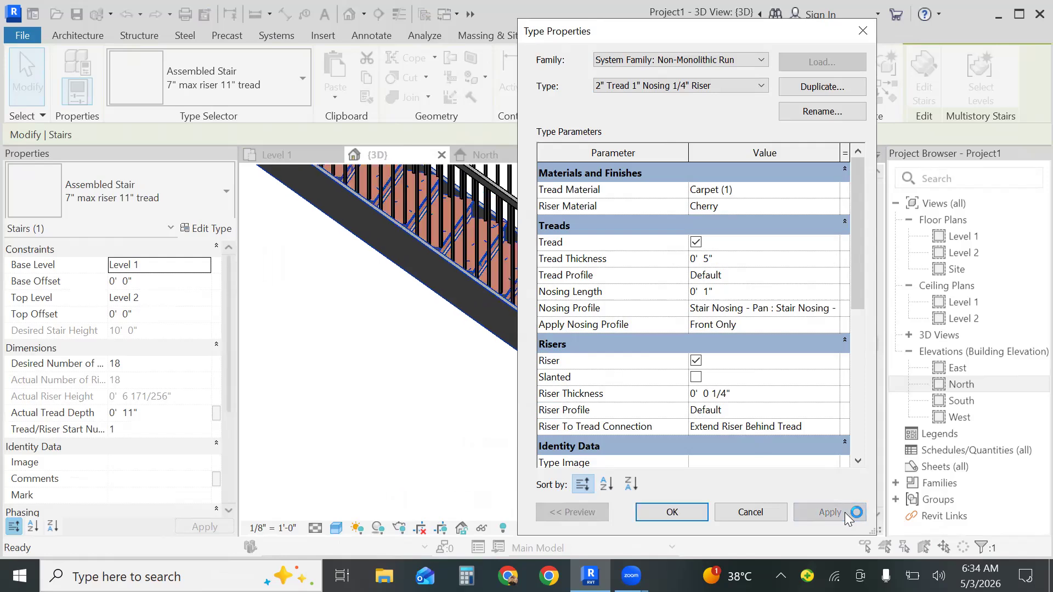
left_click(678, 513)
left_click(678, 512)
left_click(678, 508)
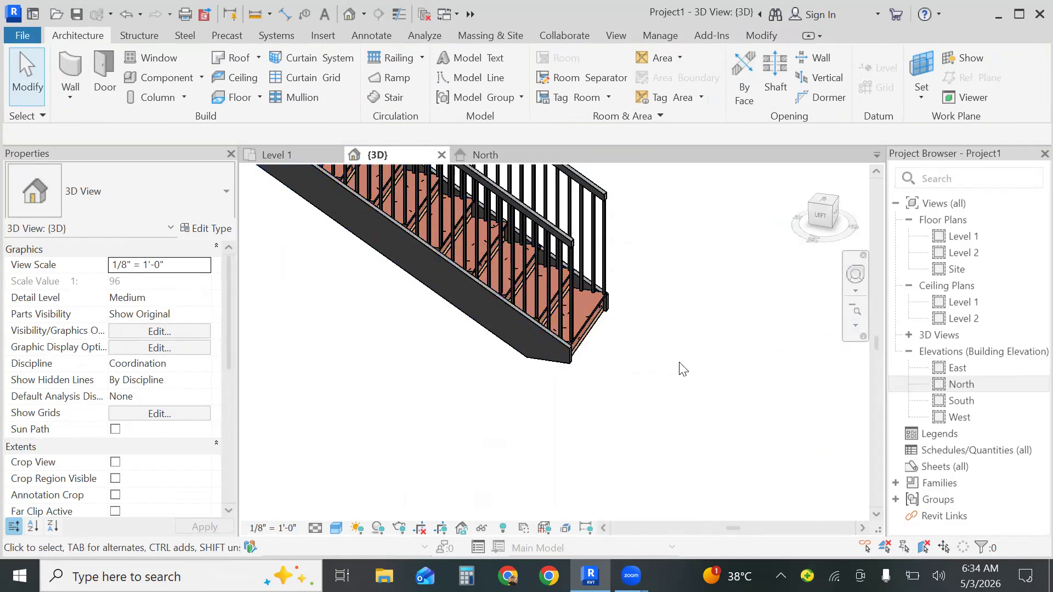
Set the Tread Profile of the straight stair's run type to C Shapes-Profile : C9X15 and apply it to the stair.
left_click(857, 326)
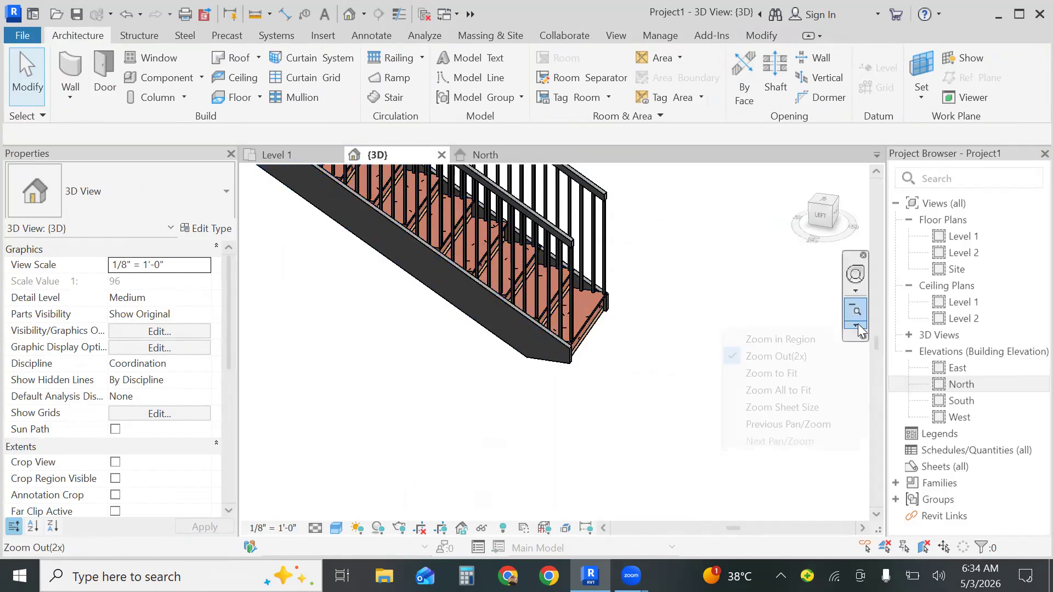
left_click(840, 339)
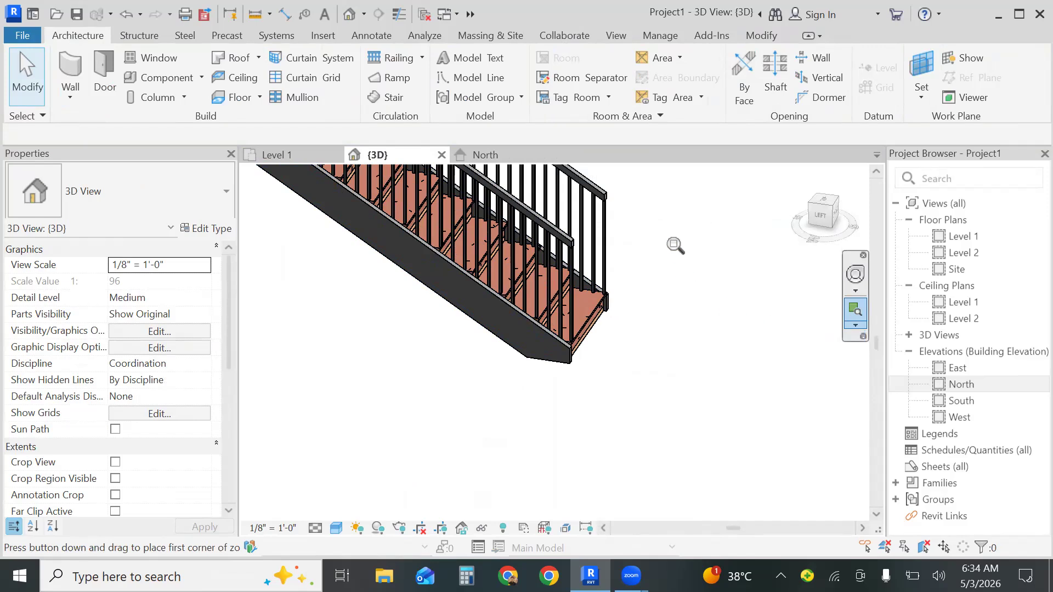
left_click_drag(674, 247, 402, 428)
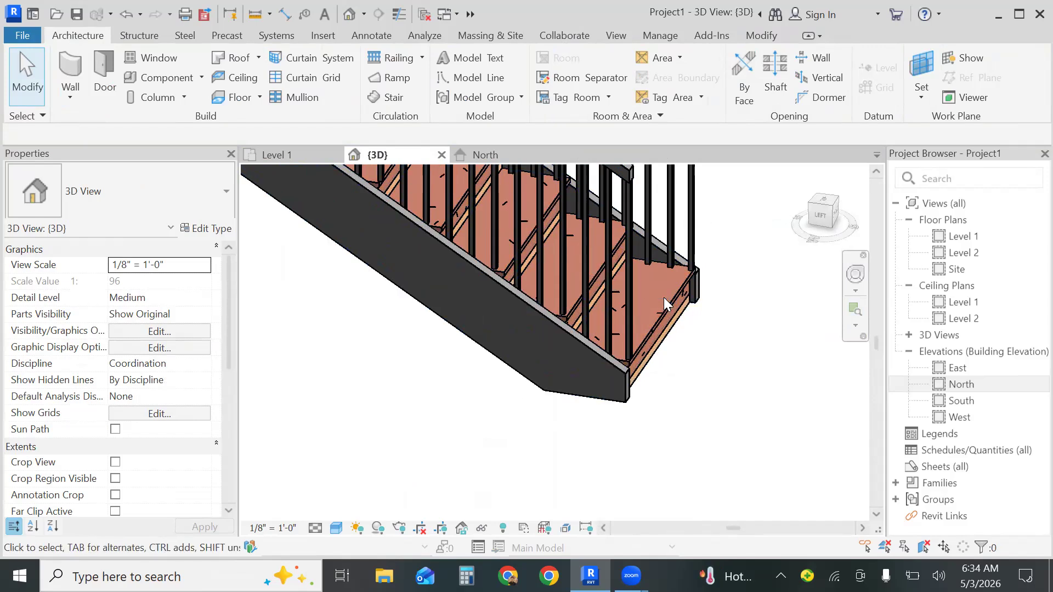
left_click(668, 314)
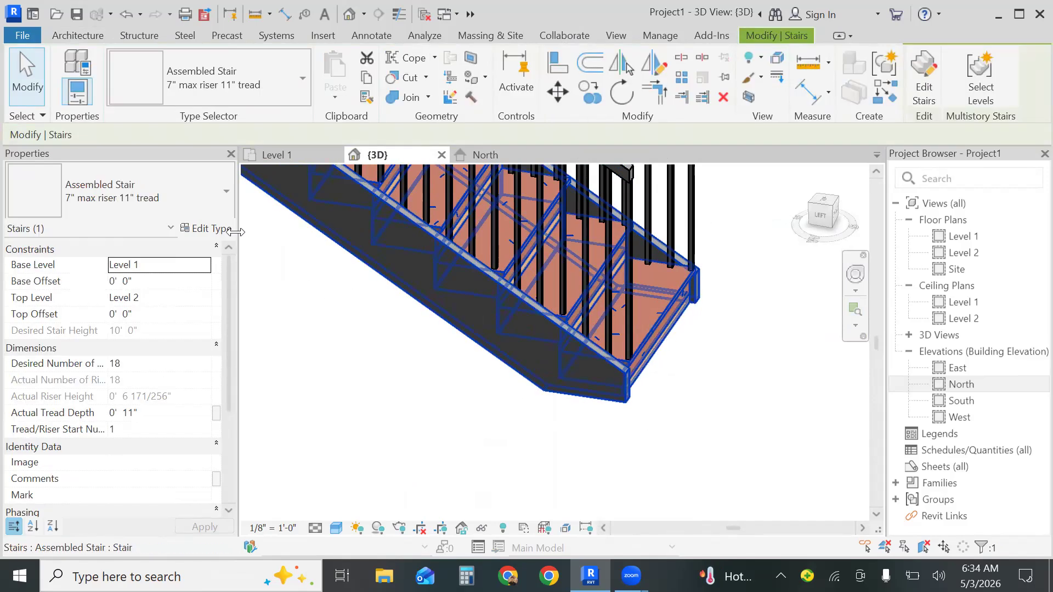
left_click(207, 229)
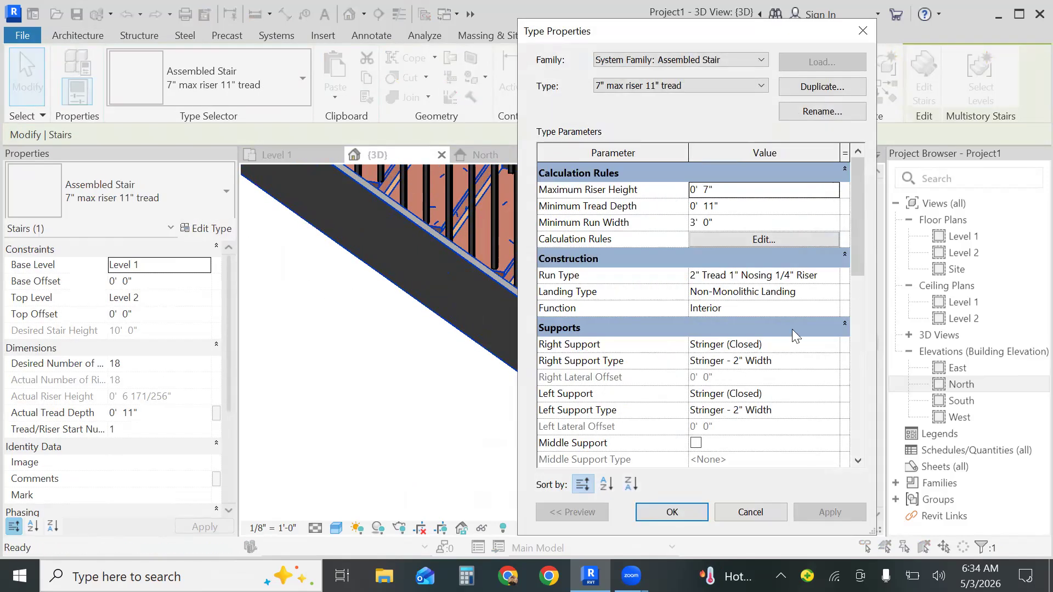
left_click(835, 275)
left_click(834, 275)
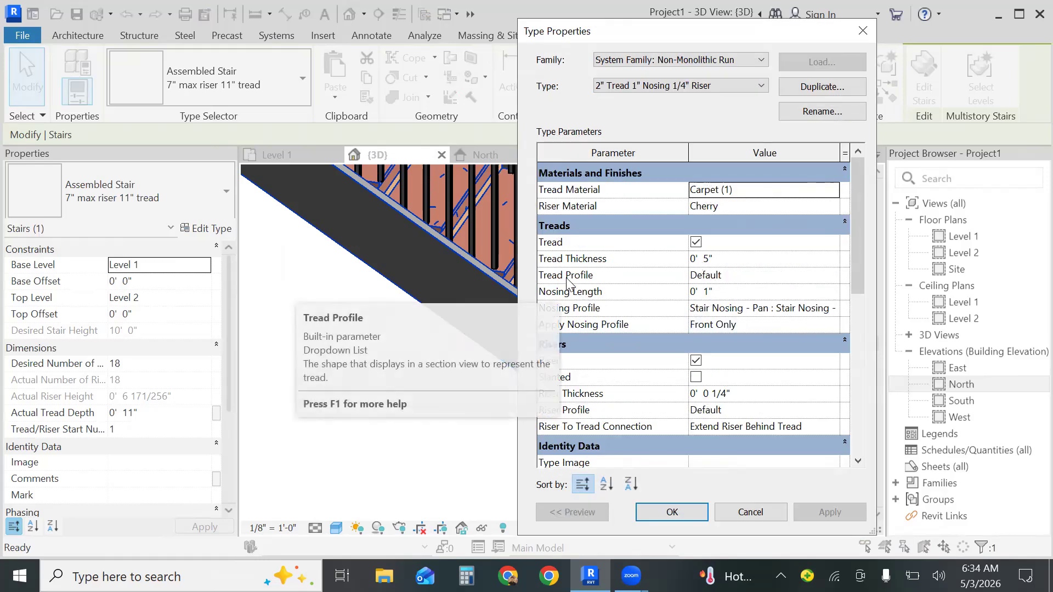
left_click(788, 277)
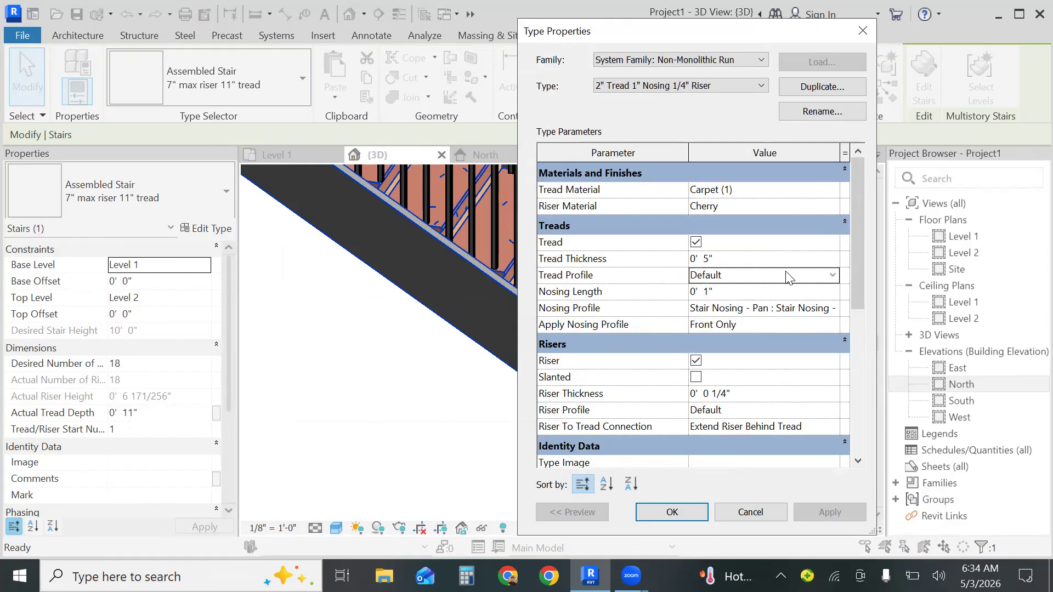
left_click(833, 277)
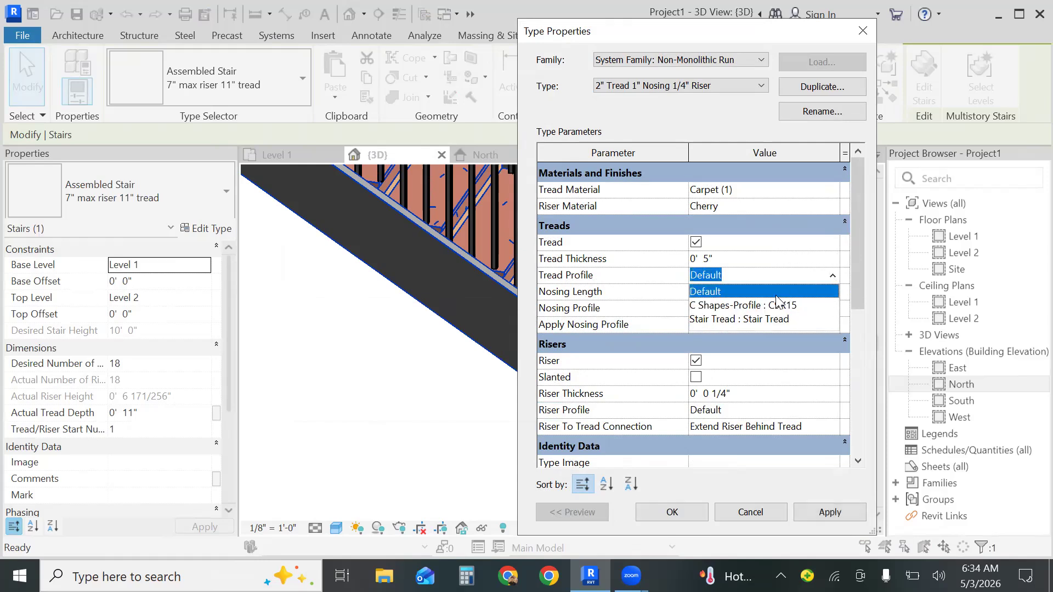
left_click(769, 308)
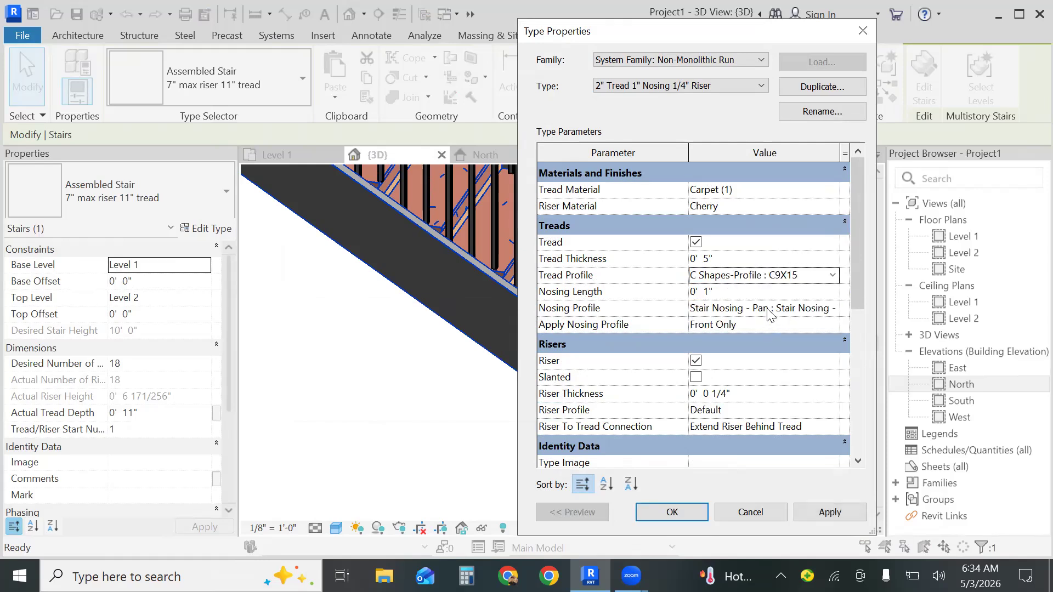
left_click(850, 513)
left_click(667, 513)
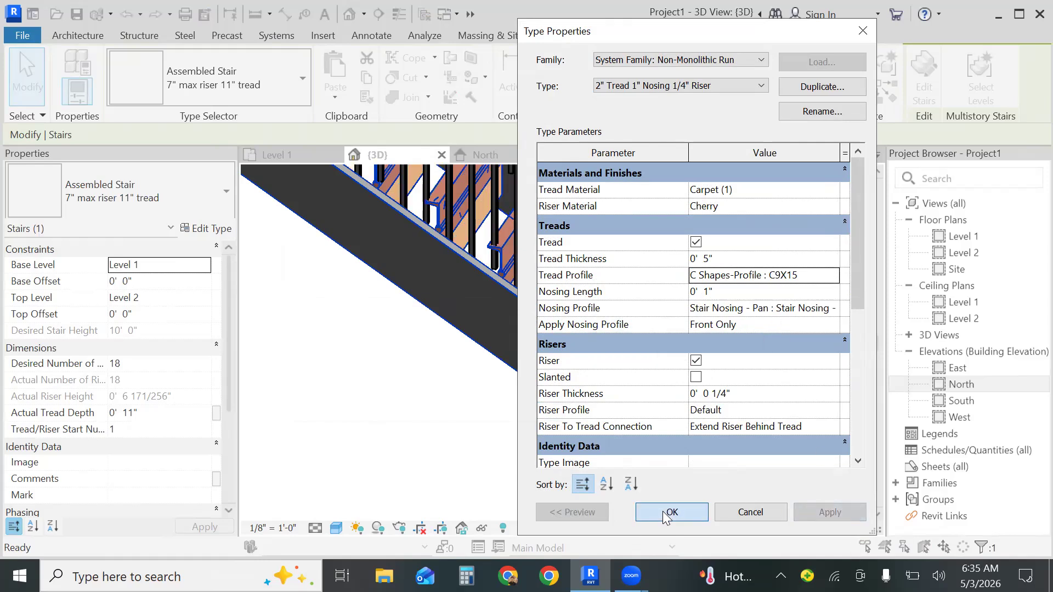
left_click(666, 514)
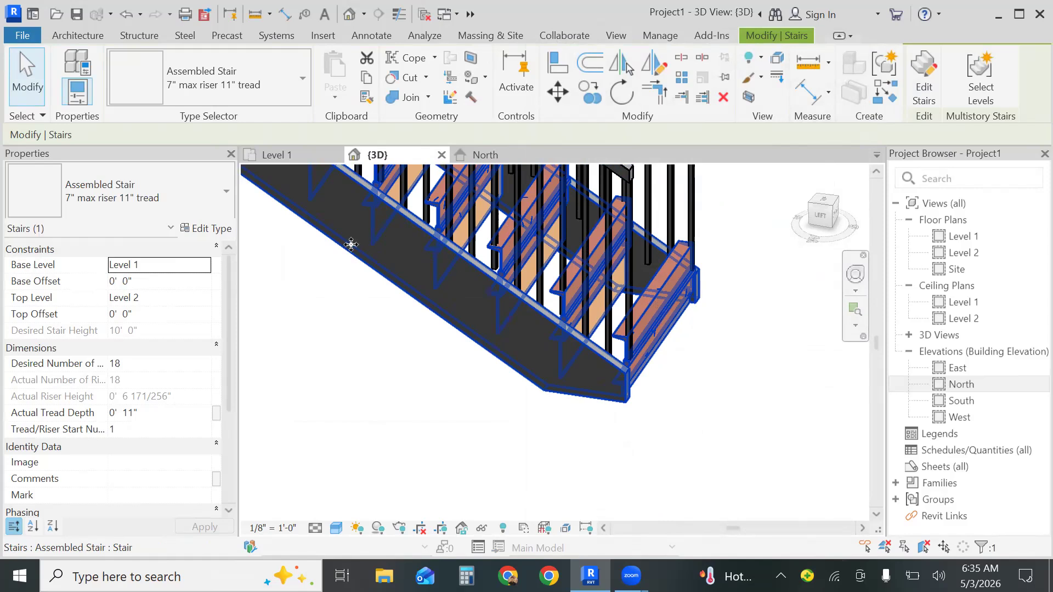
Set the Tread Profile of the stair's run type back to Default and accept the type changes.
left_click(211, 228)
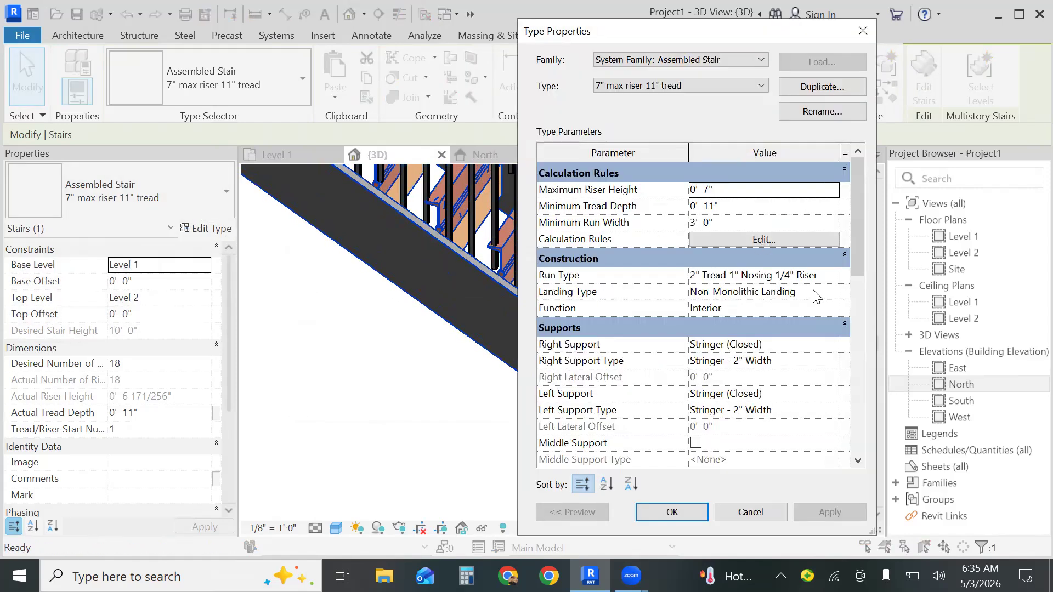
left_click(827, 277)
left_click(833, 276)
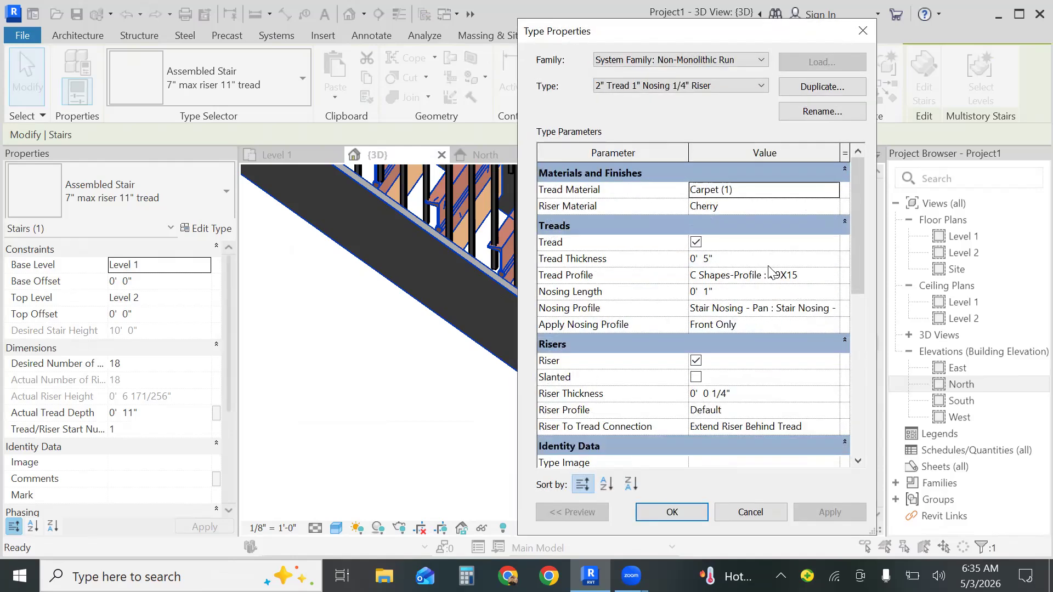
left_click(827, 277)
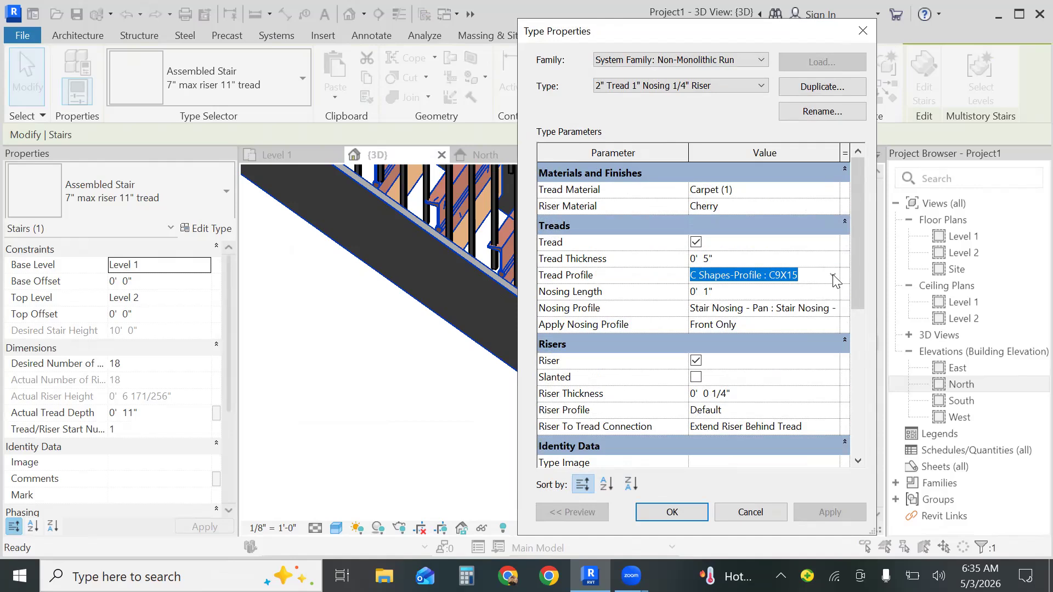
left_click(833, 276)
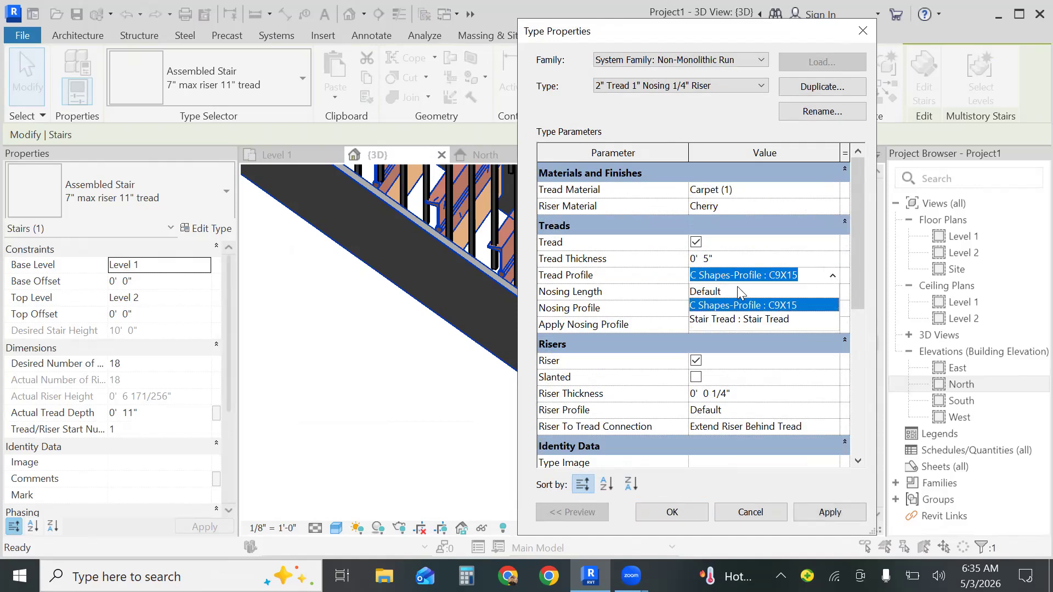
left_click(741, 292)
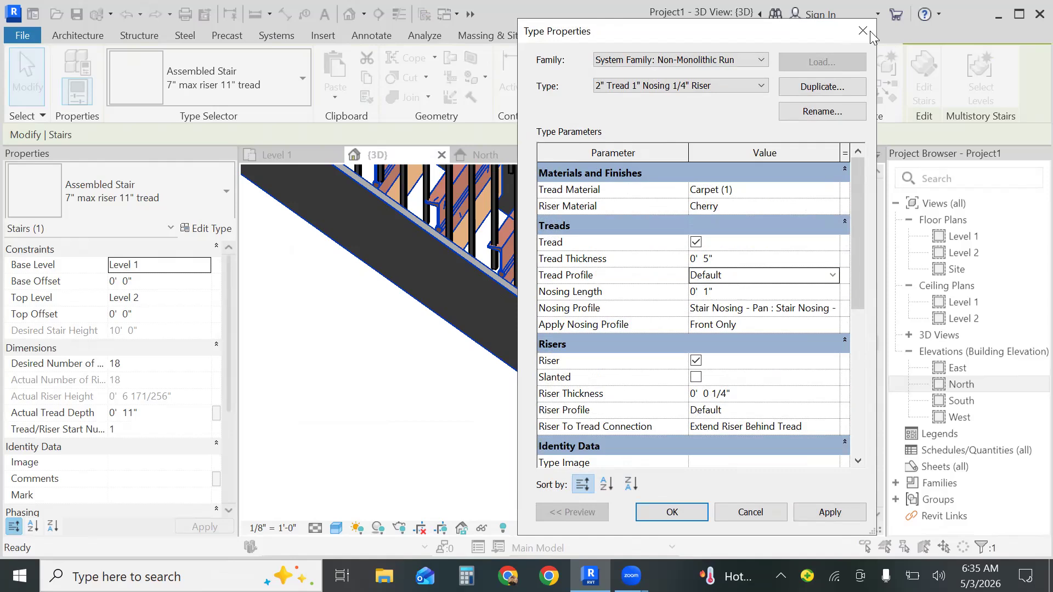
left_click(672, 512)
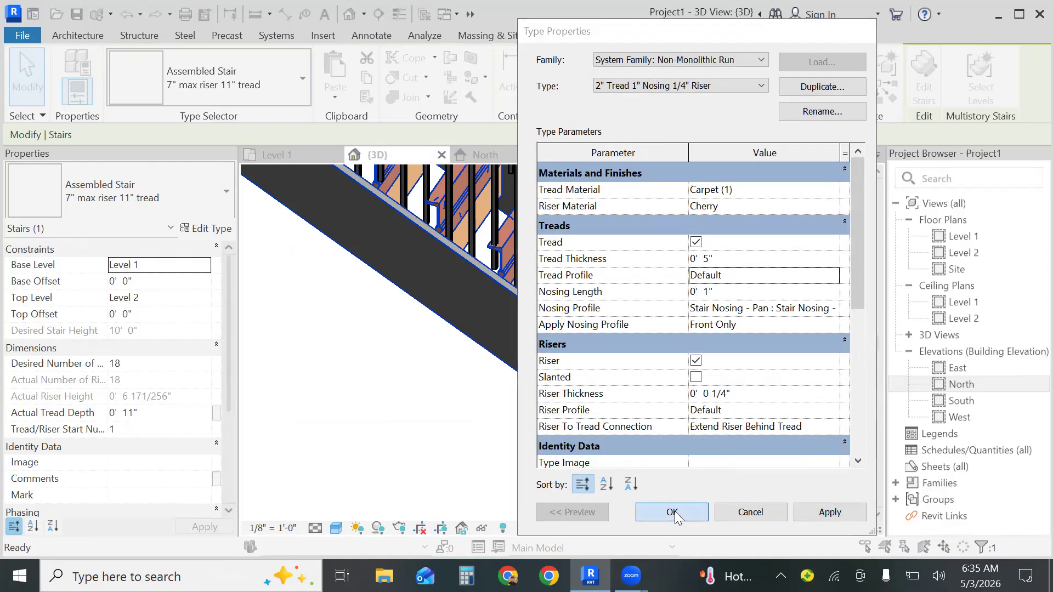
left_click(672, 512)
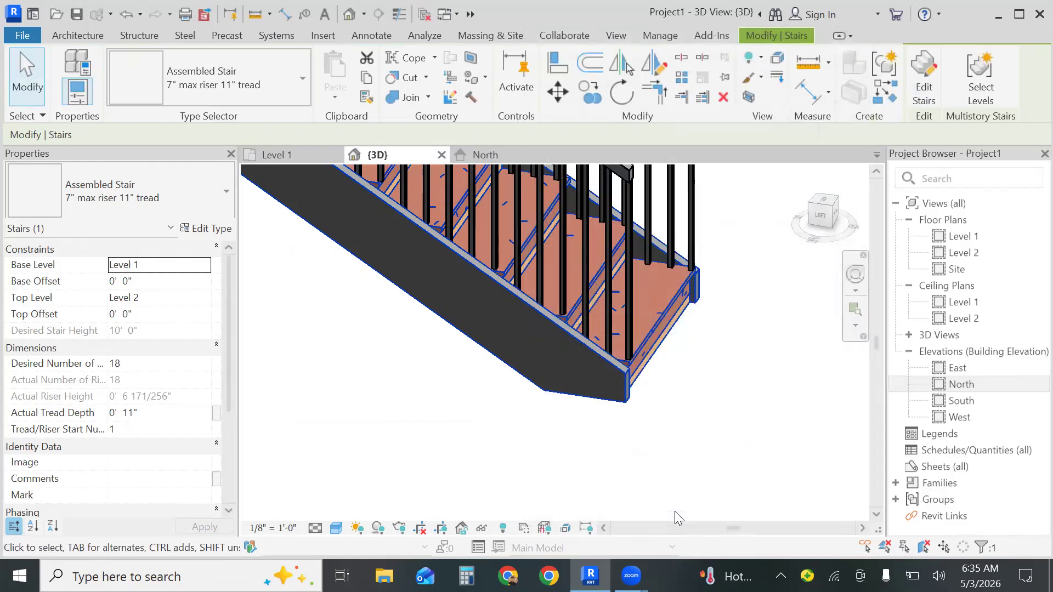
left_click(775, 402)
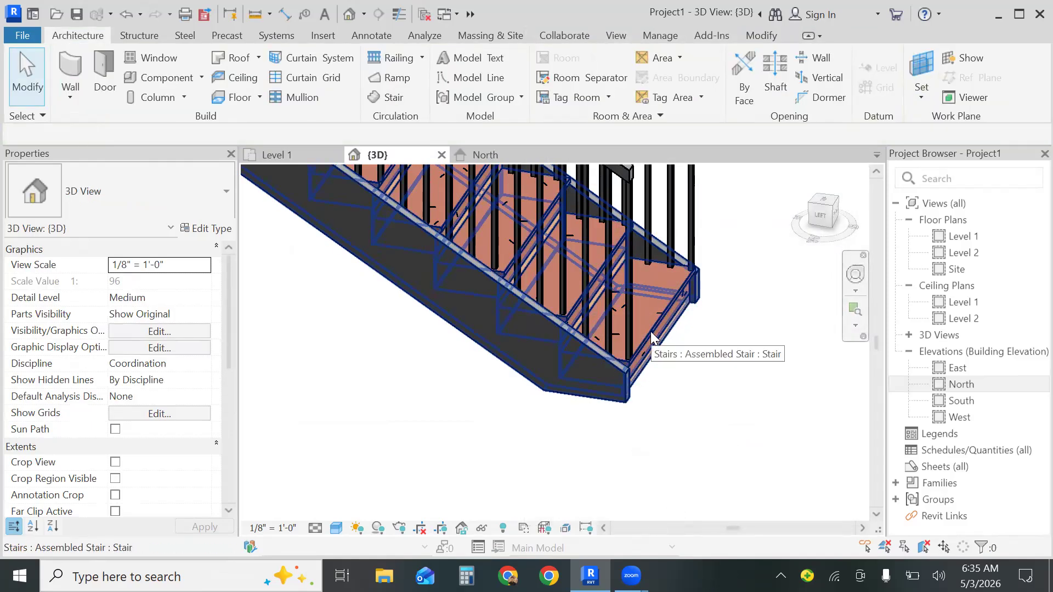
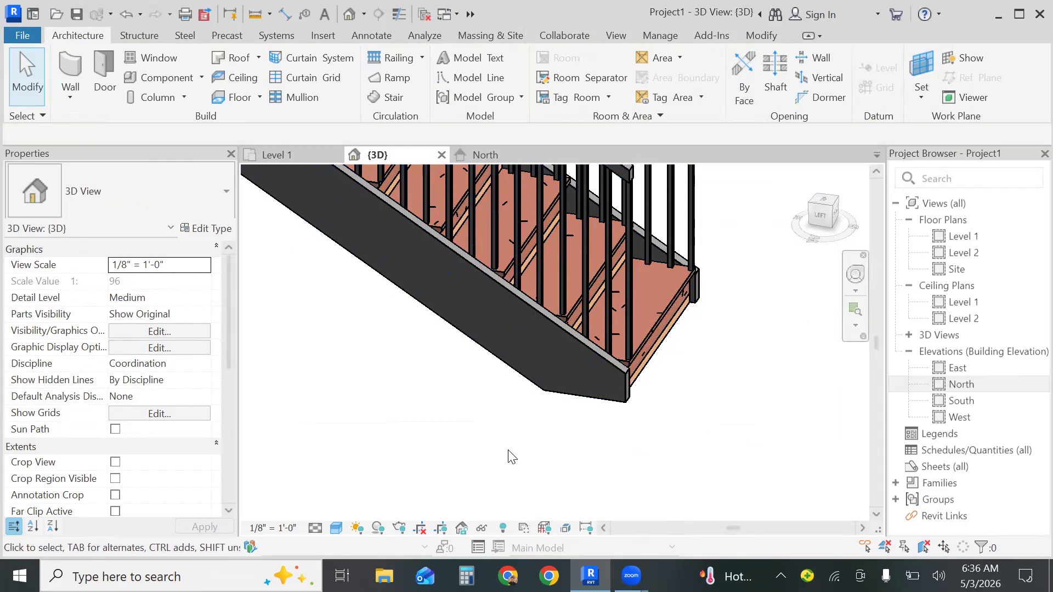
Reopen the type properties of the stair's run type and set the Nosing Length to 5".
left_click(651, 328)
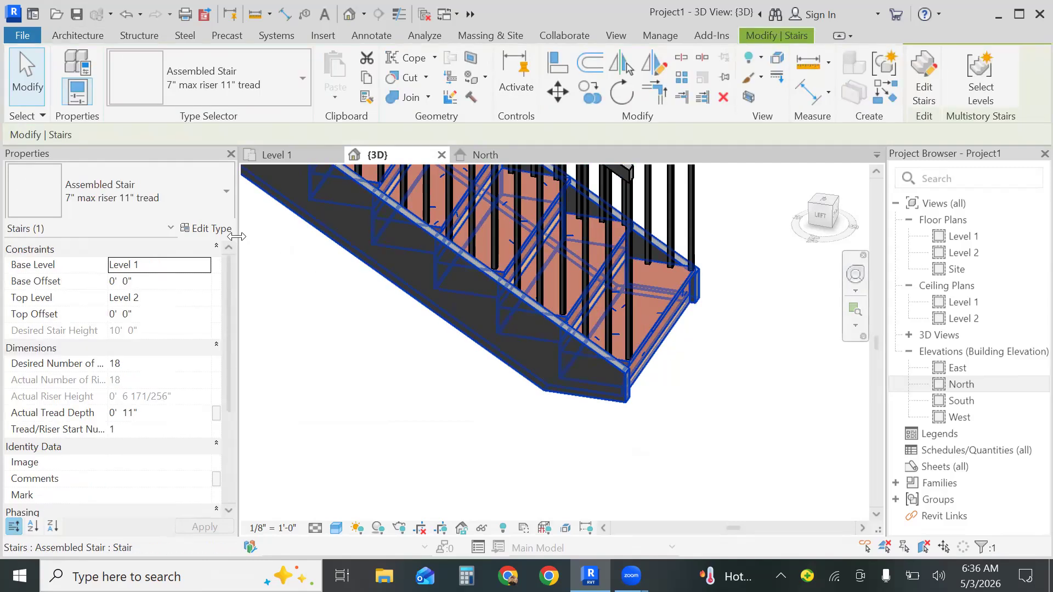
left_click(211, 230)
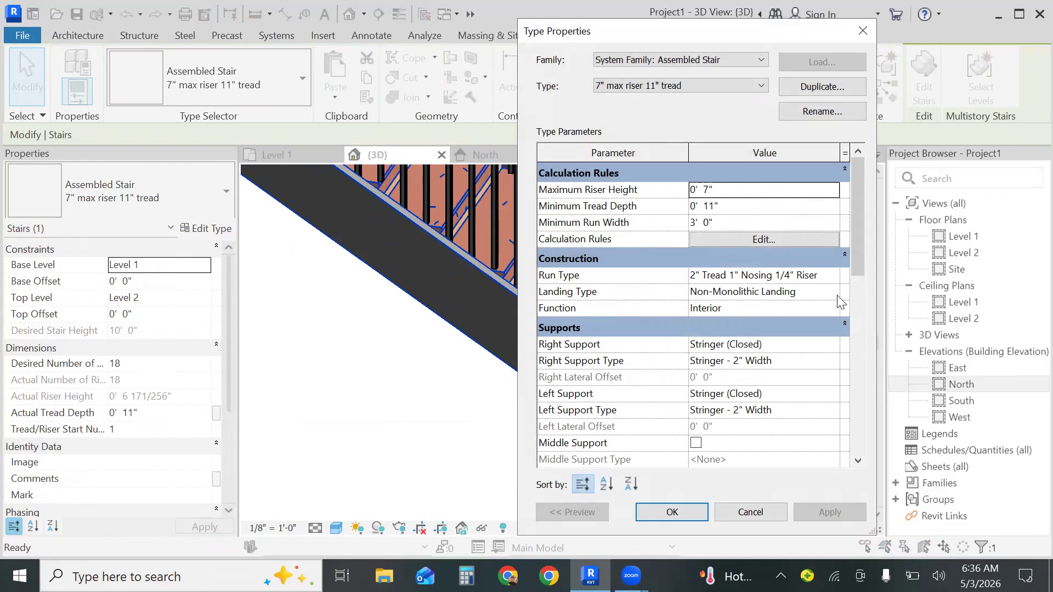
left_click(763, 276)
left_click(835, 275)
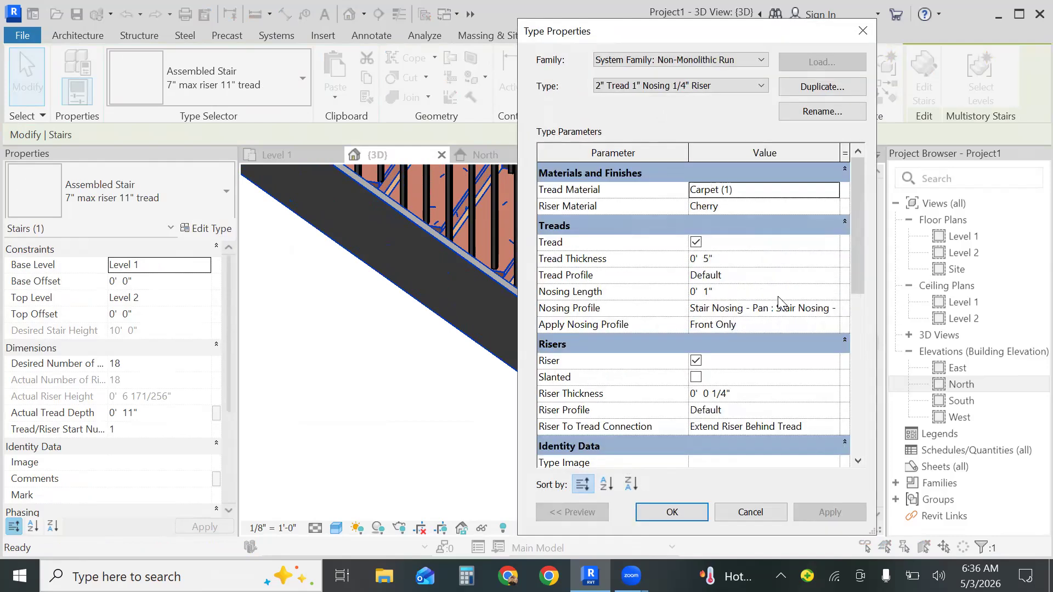
left_click(783, 308)
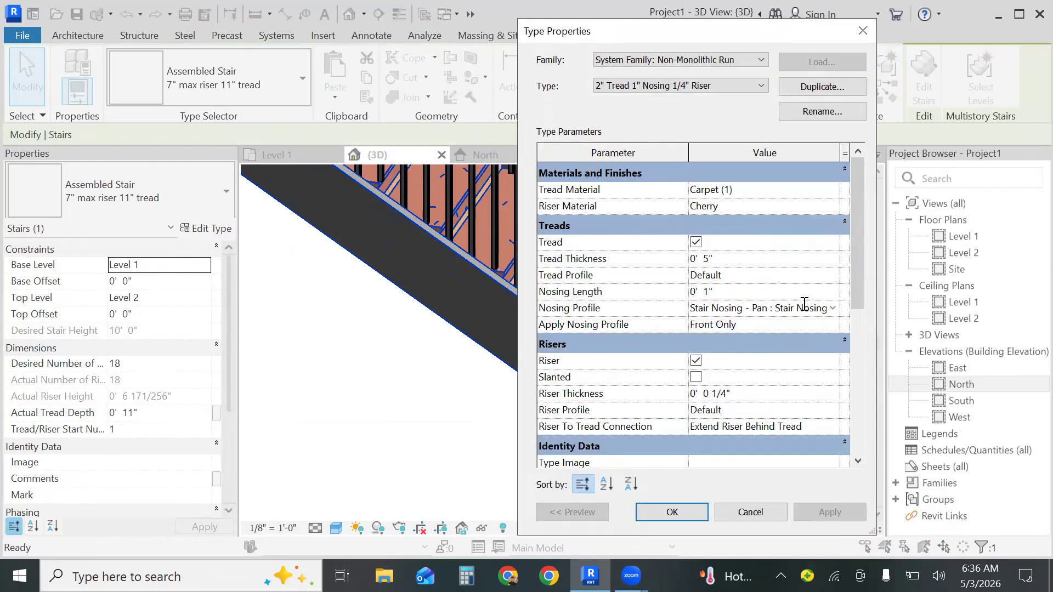
left_click(726, 291)
key("BackSpace")
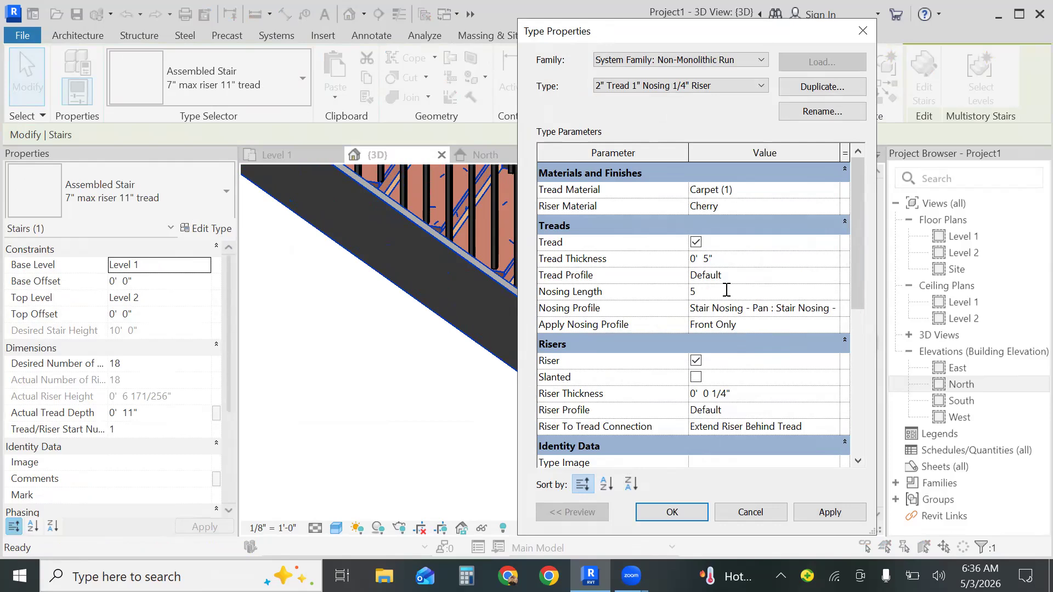
type("5\"")
Set the run type's Nosing Profile to C Shapes-Profile : C9X15 and apply the changes to the stair.
left_click(767, 309)
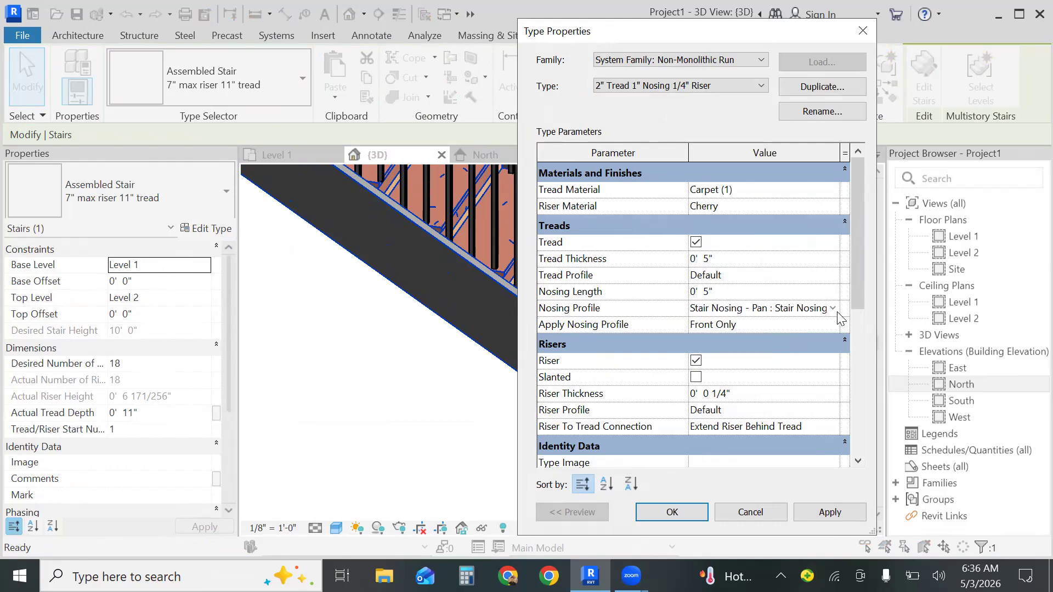
left_click(833, 309)
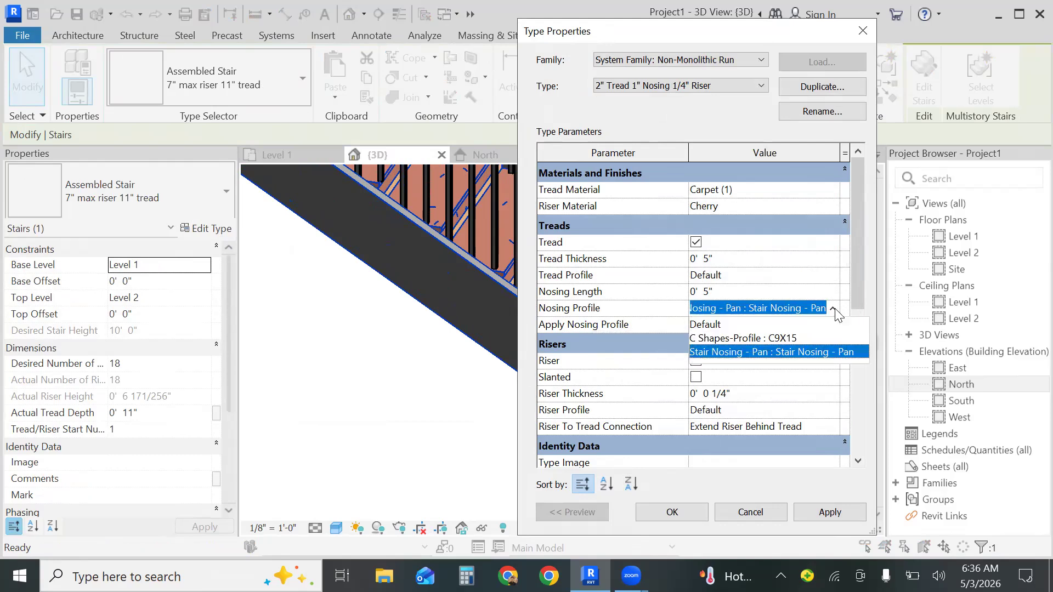
left_click(759, 338)
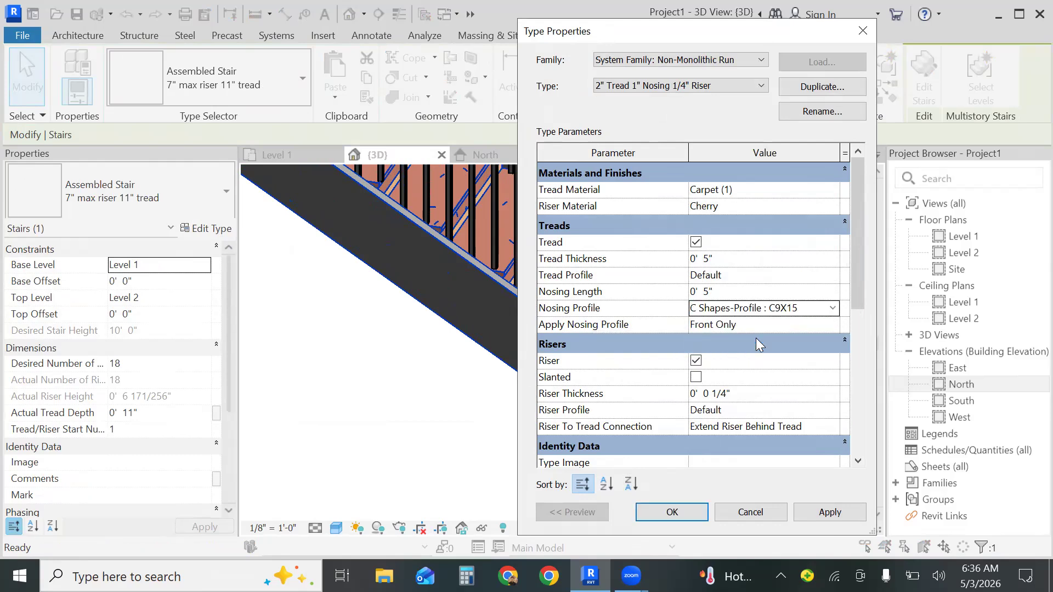
left_click(680, 513)
left_click(680, 513)
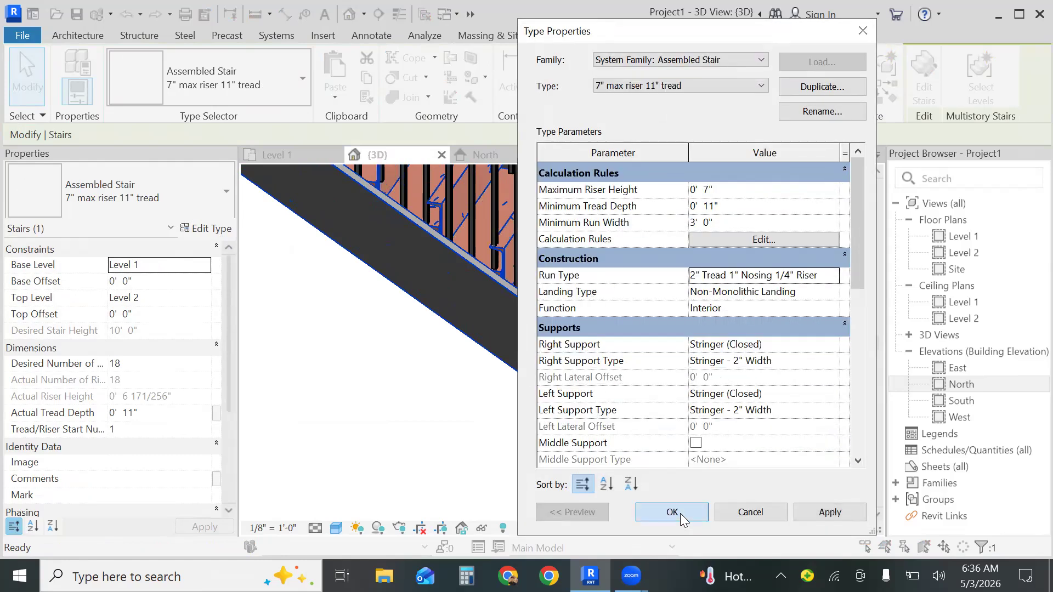
left_click(767, 387)
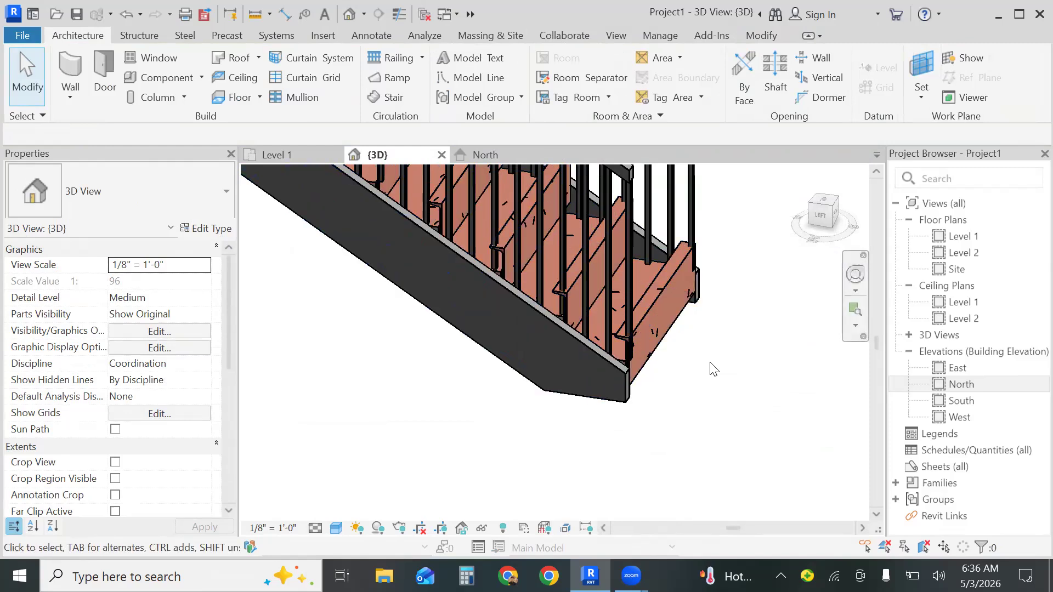
Reopen the type properties of the stair's run type, set the Nosing Profile back to Default and apply it.
left_click(661, 284)
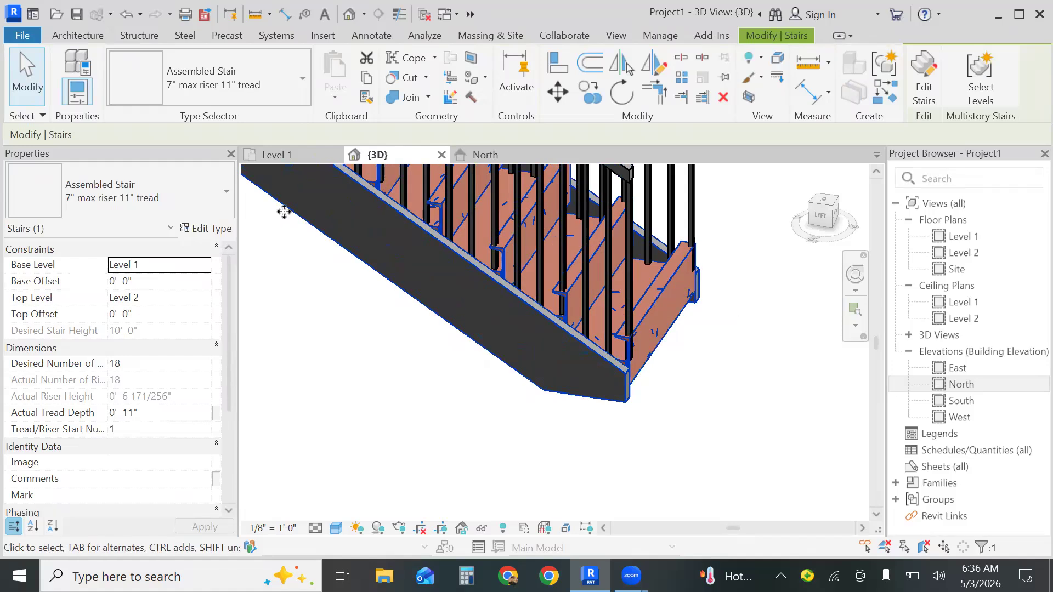
left_click(214, 230)
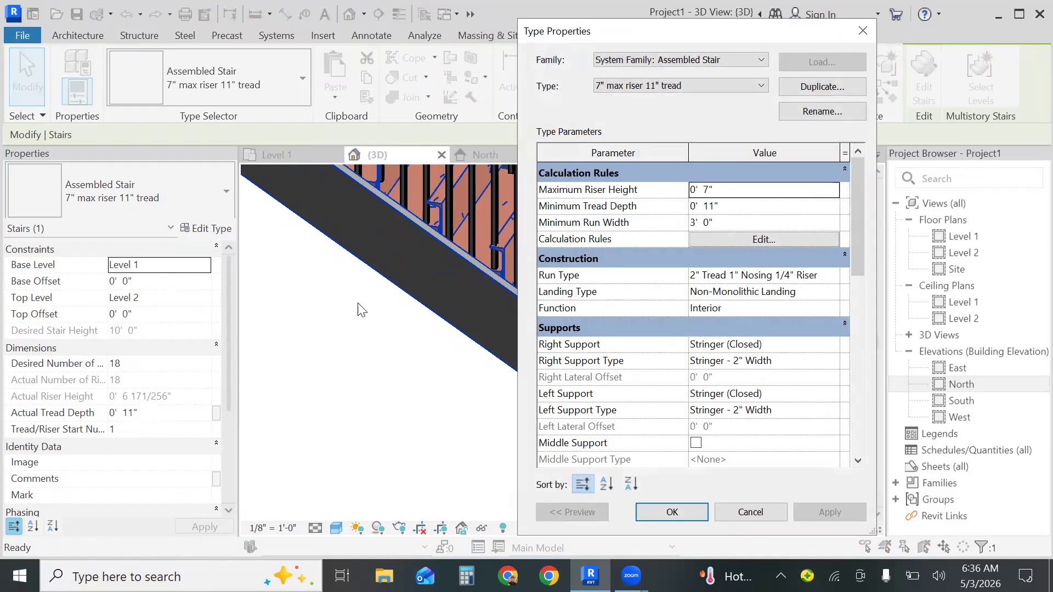
left_click(833, 277)
left_click(833, 277)
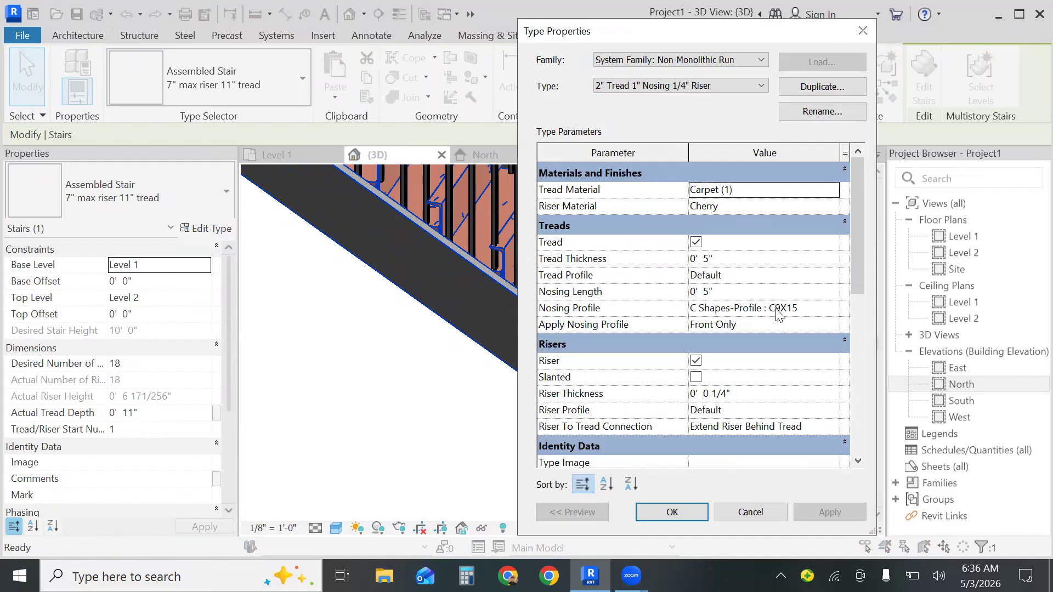
left_click(813, 311)
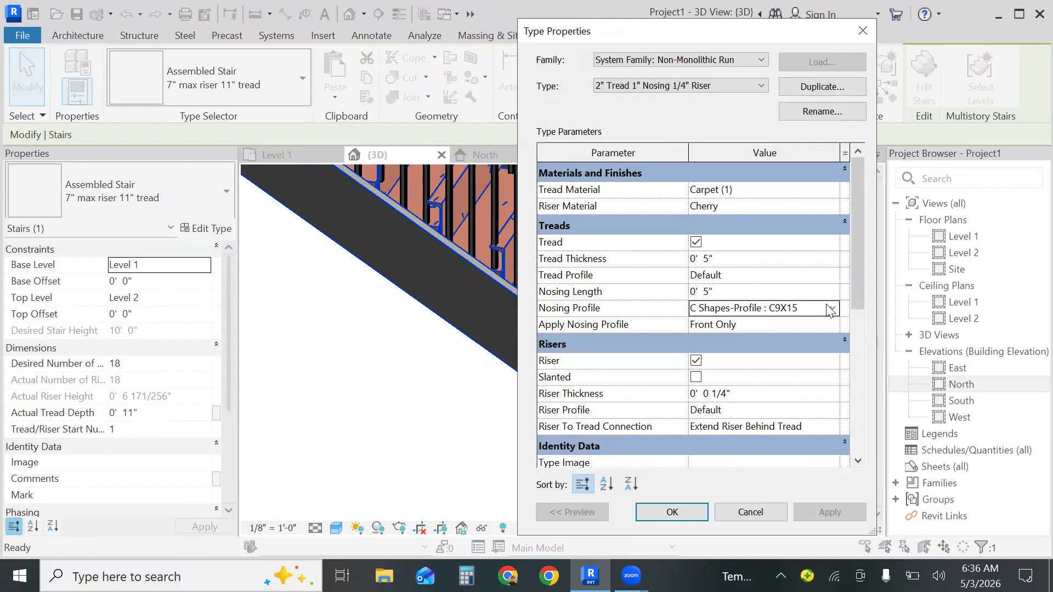
left_click(833, 307)
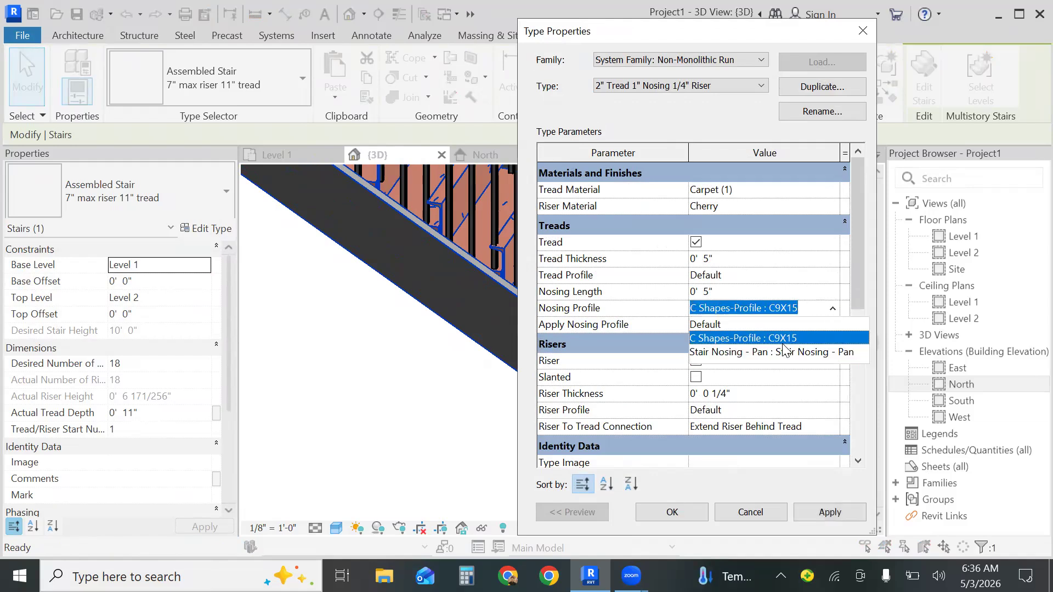
left_click(735, 324)
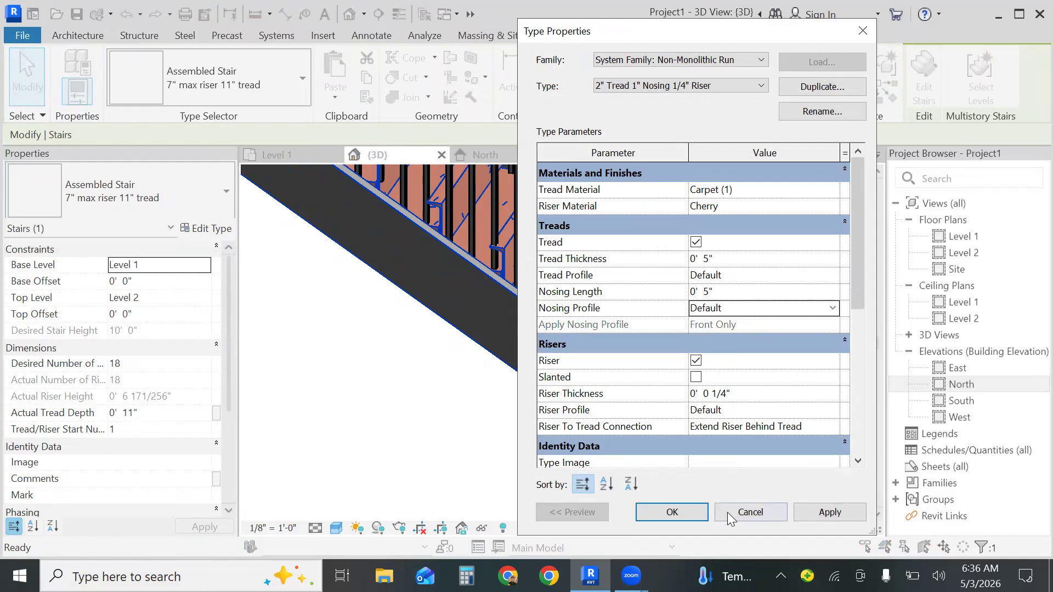
left_click(828, 512)
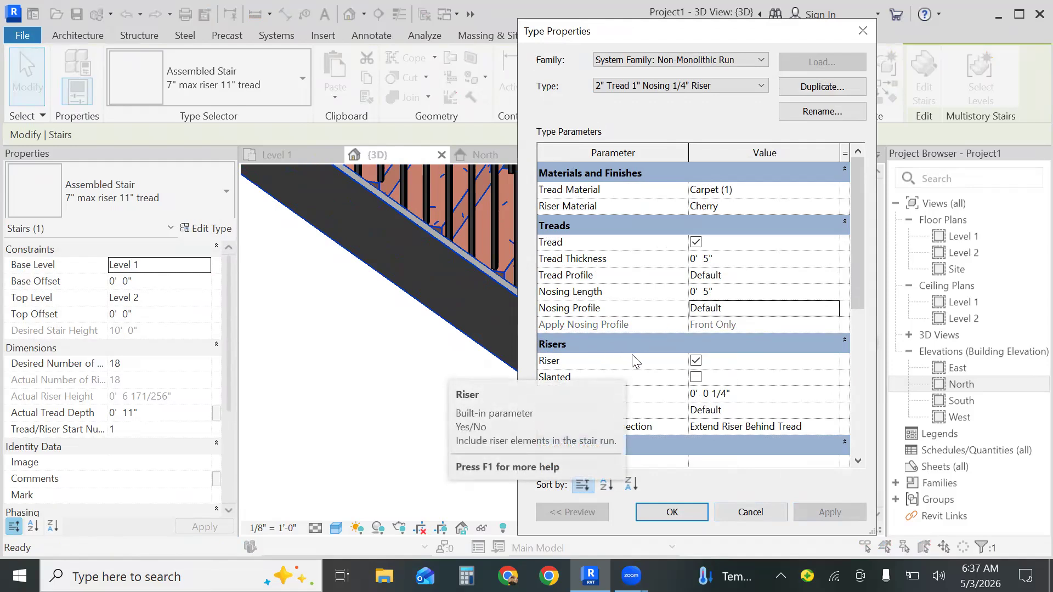
Turn off the Riser option of the run type and accept the type changes for the stair.
left_click(695, 362)
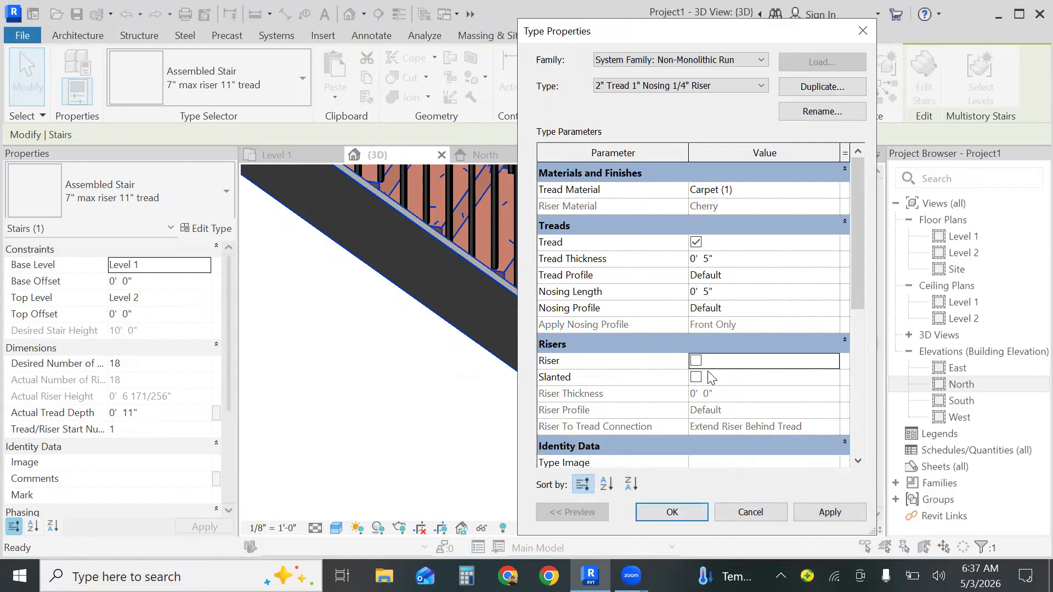
left_click(823, 512)
left_click(672, 512)
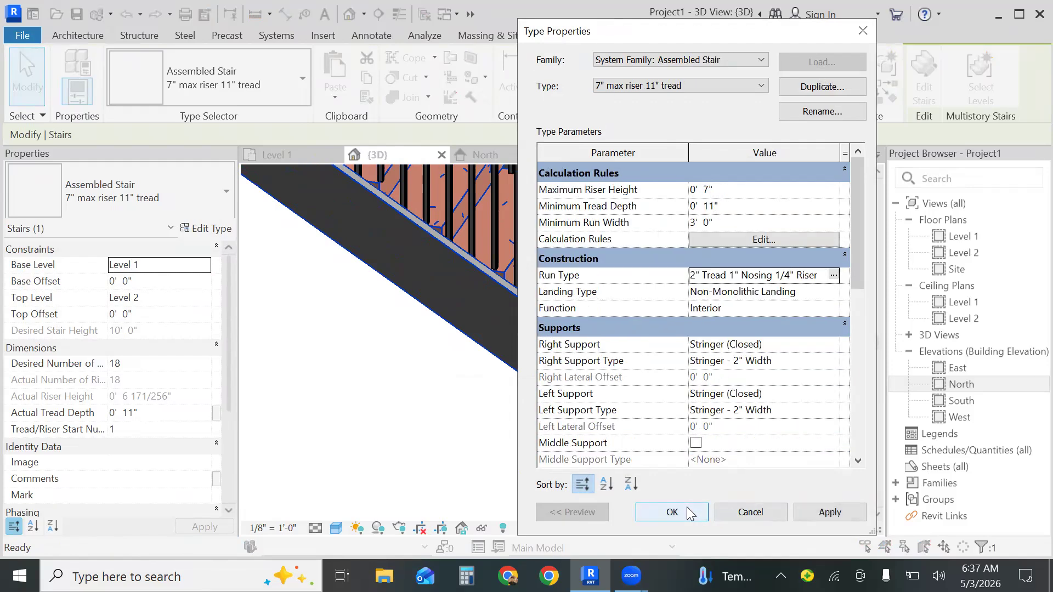
left_click(689, 512)
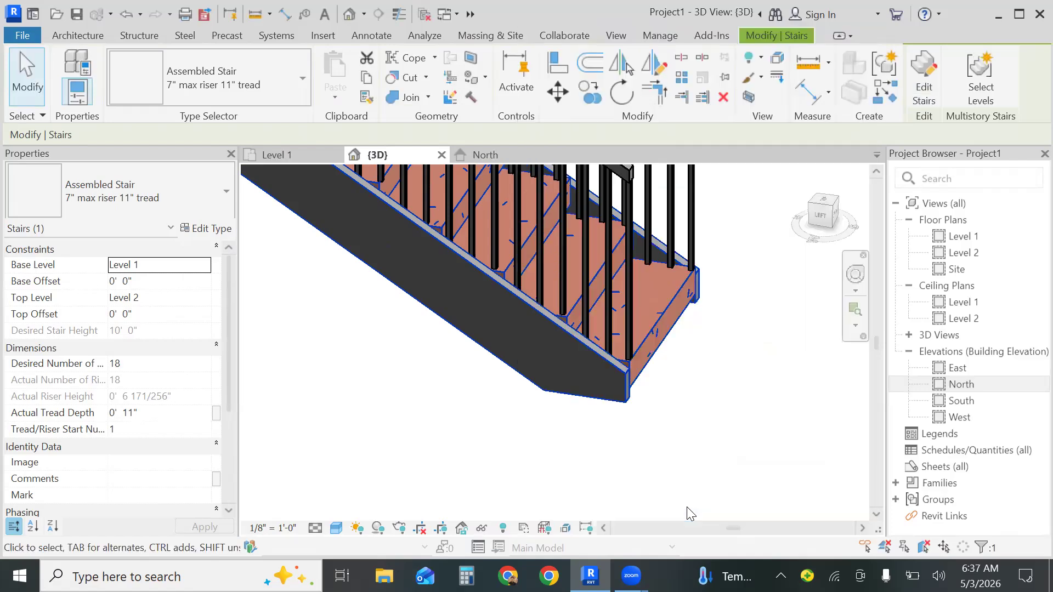
left_click(682, 481)
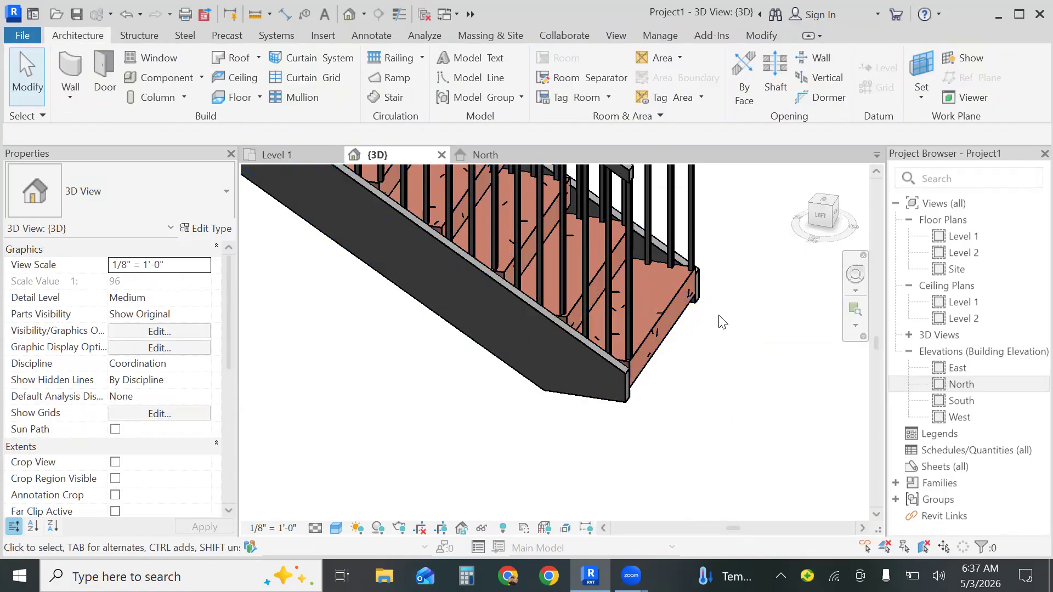
Reopen the stair's run type, turn the Riser option back on and set the Nosing Length to 1".
left_click(658, 309)
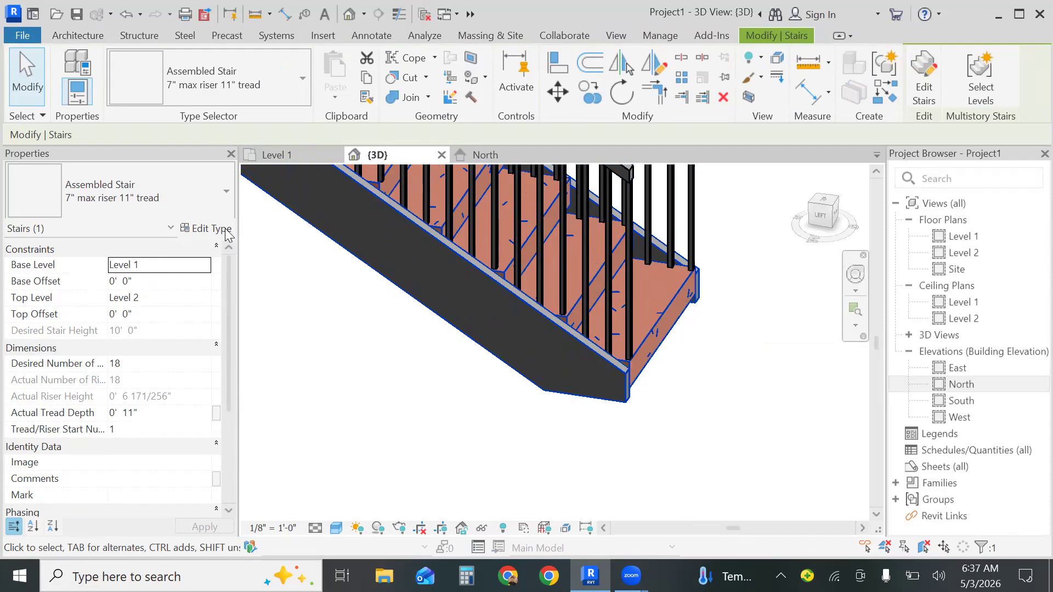
left_click(208, 229)
left_click(809, 275)
left_click(833, 275)
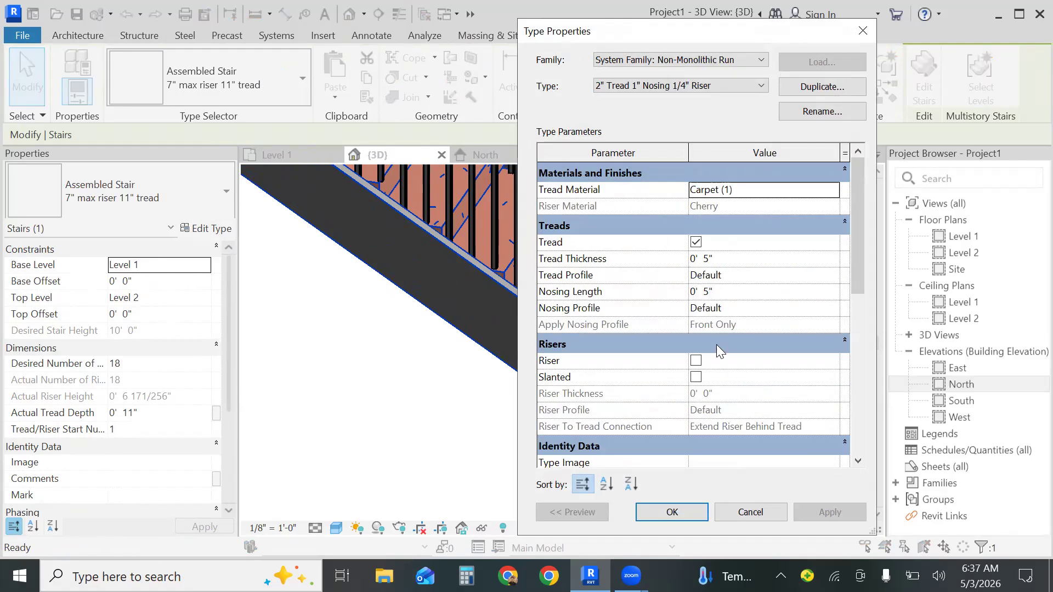
left_click(696, 362)
left_click(741, 290)
key("BackSpace")
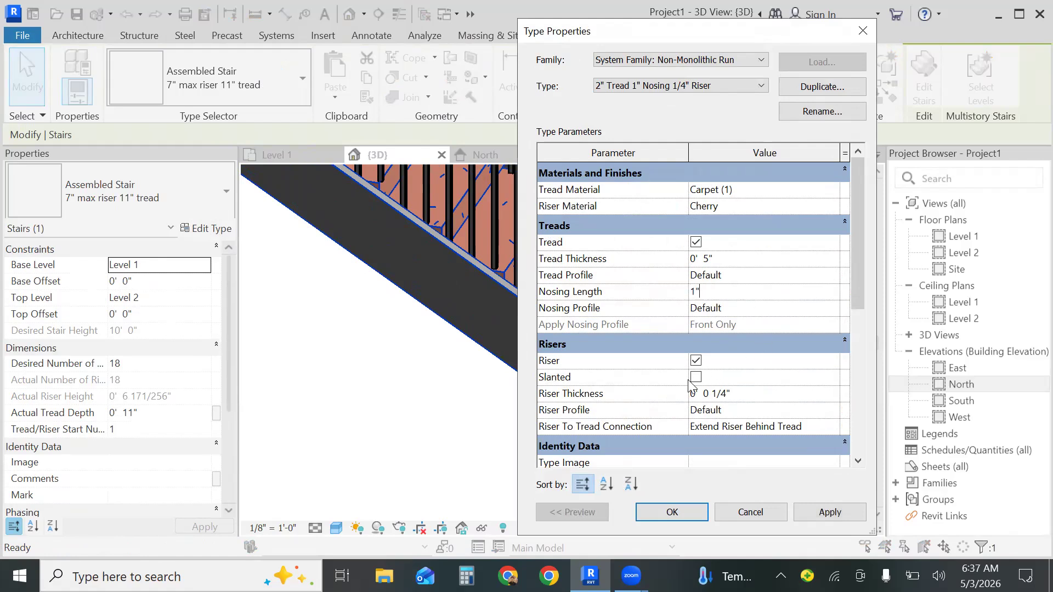
left_click(682, 515)
left_click(683, 517)
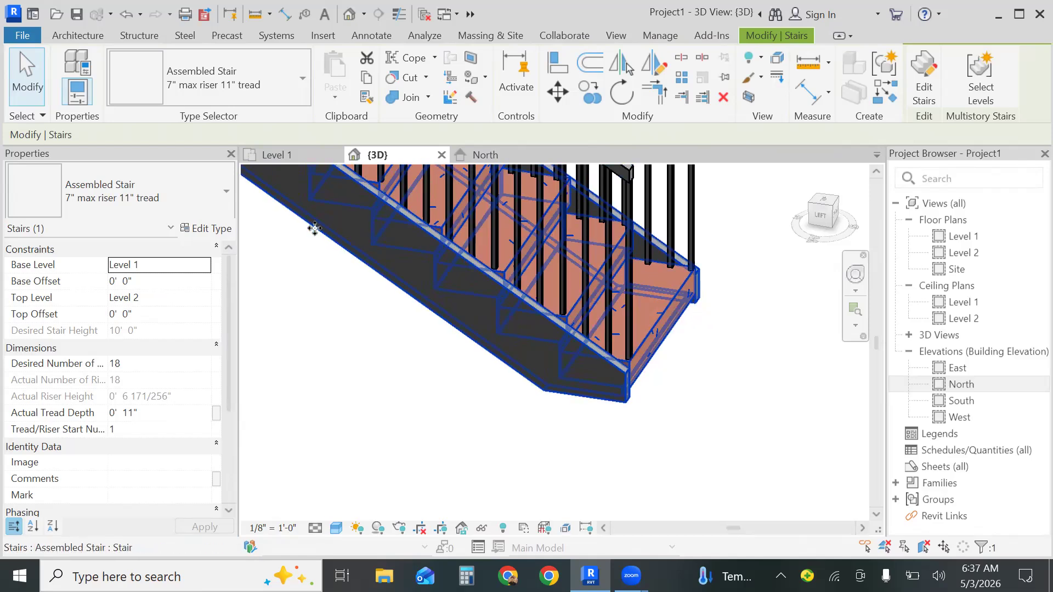
Set the run type's Tread Thickness to 1" with the Riser option turned off, and accept the changes for the stair.
left_click(207, 228)
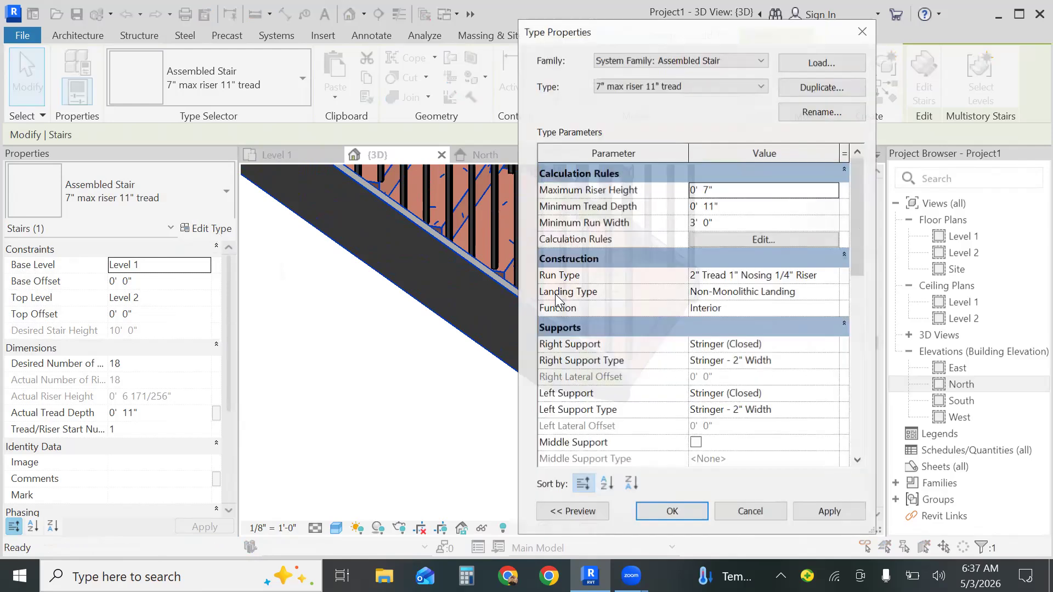
left_click(832, 276)
left_click(831, 275)
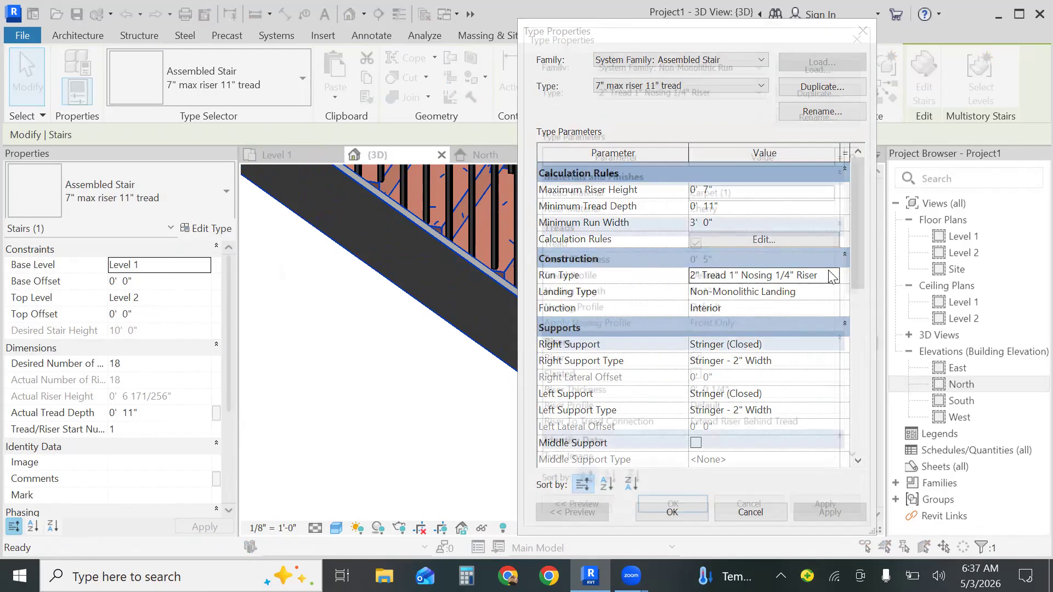
left_click(735, 260)
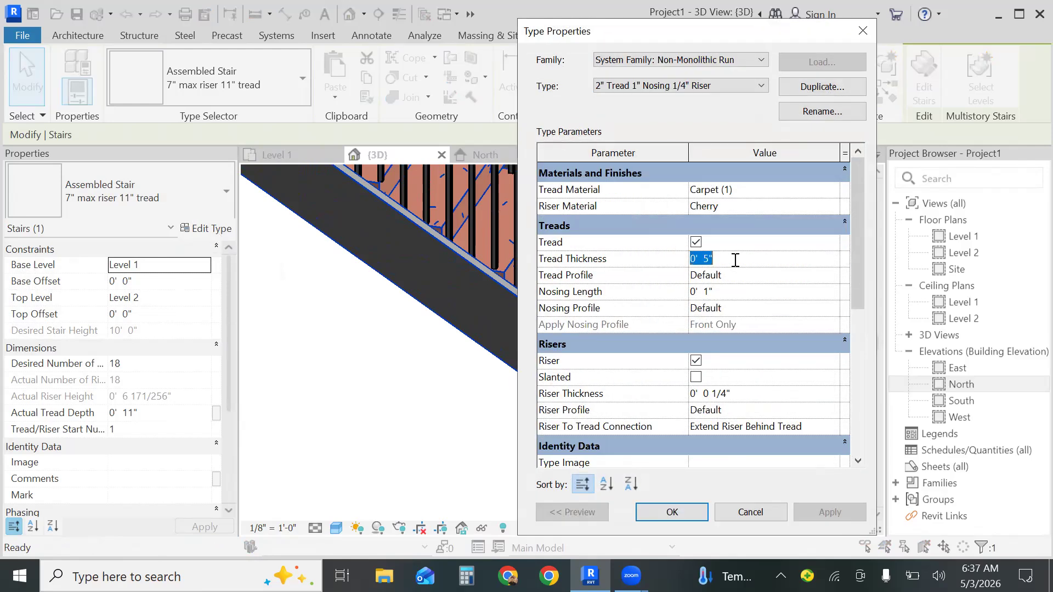
key("BackSpace")
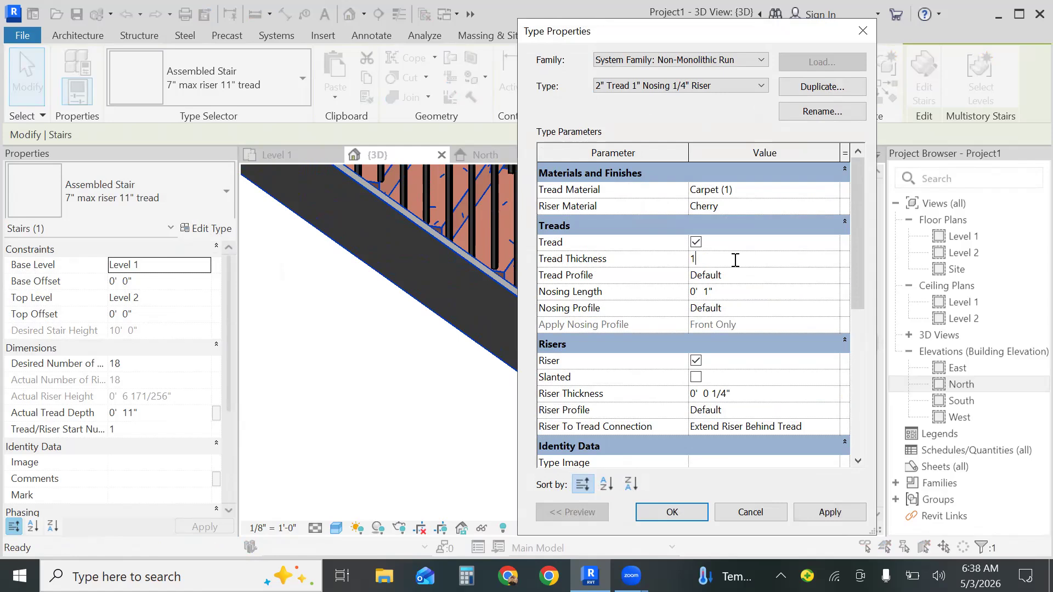
left_click(695, 362)
left_click(847, 516)
left_click(672, 512)
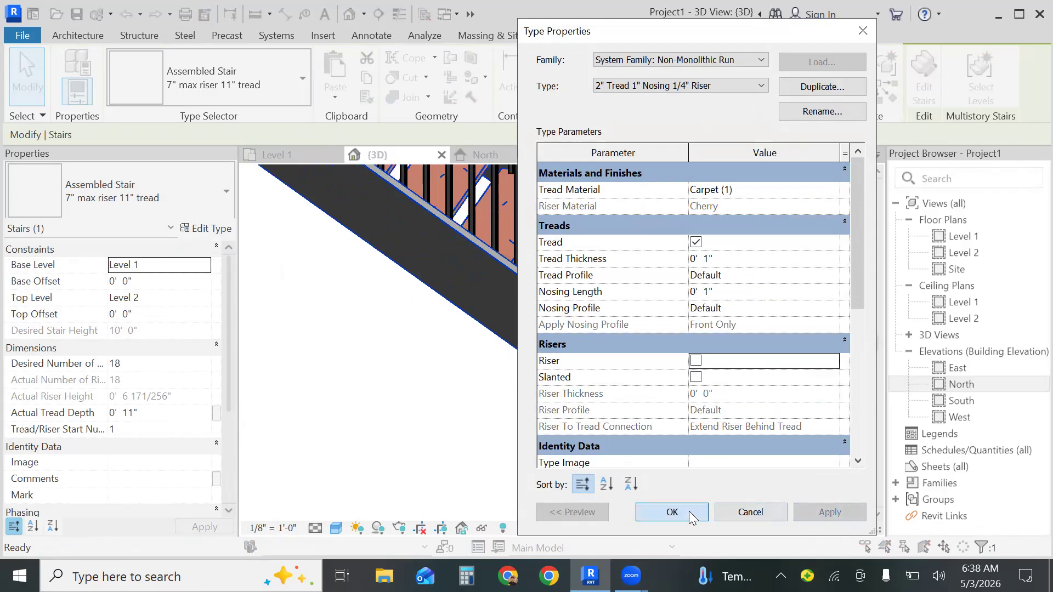
left_click(671, 512)
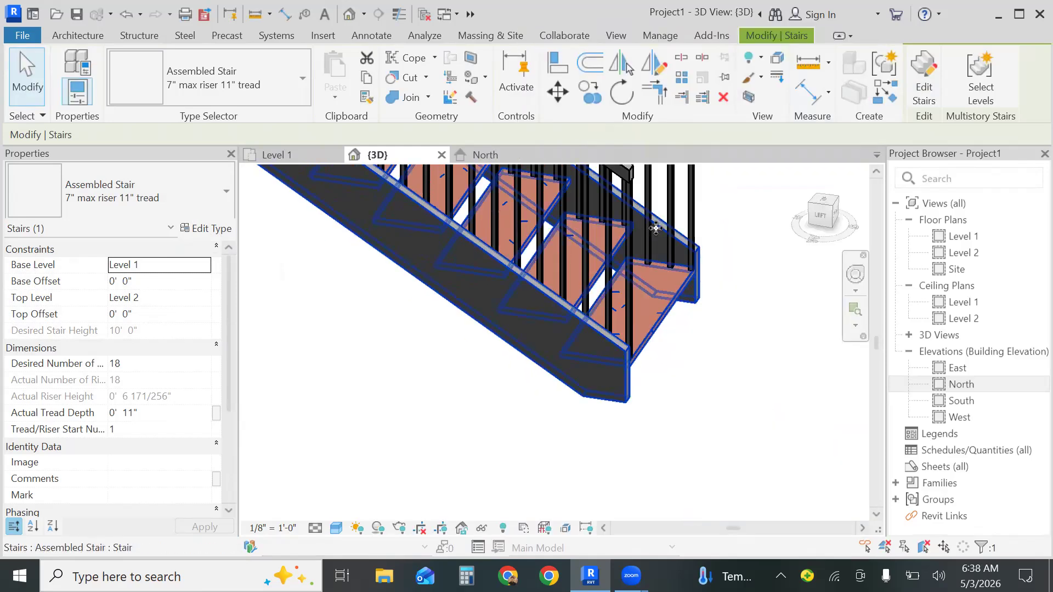
left_click(765, 373)
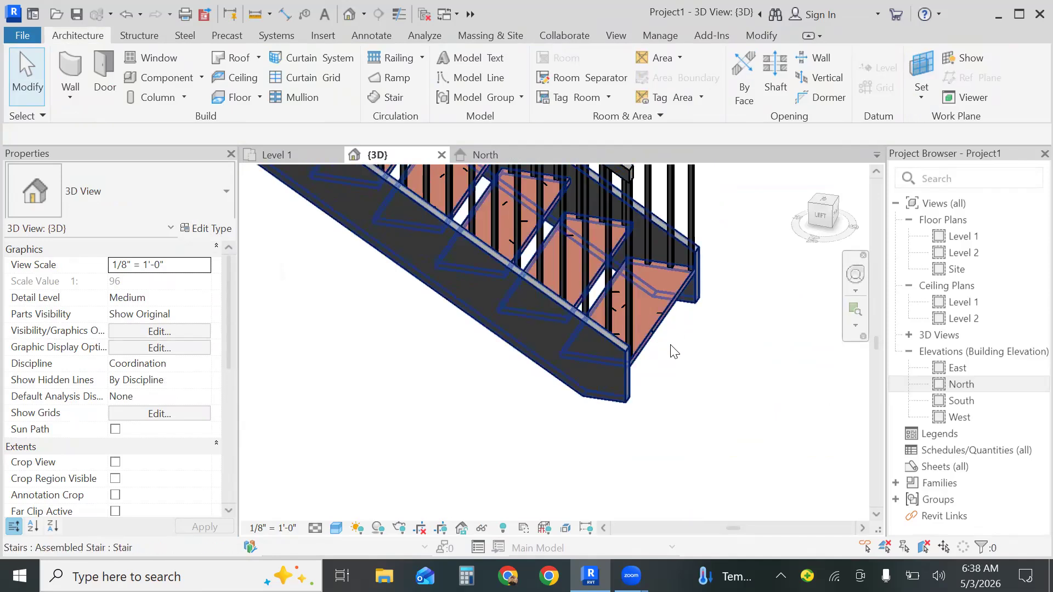
Reopen the stair's run type, turn on both the Riser and Slanted options and apply them.
left_click(673, 313)
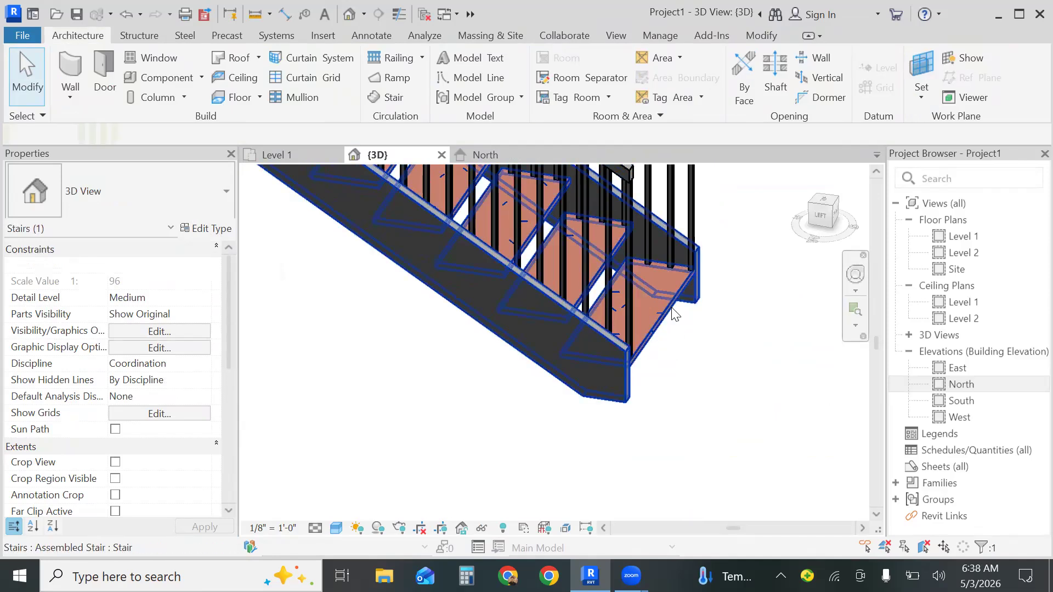
left_click(212, 229)
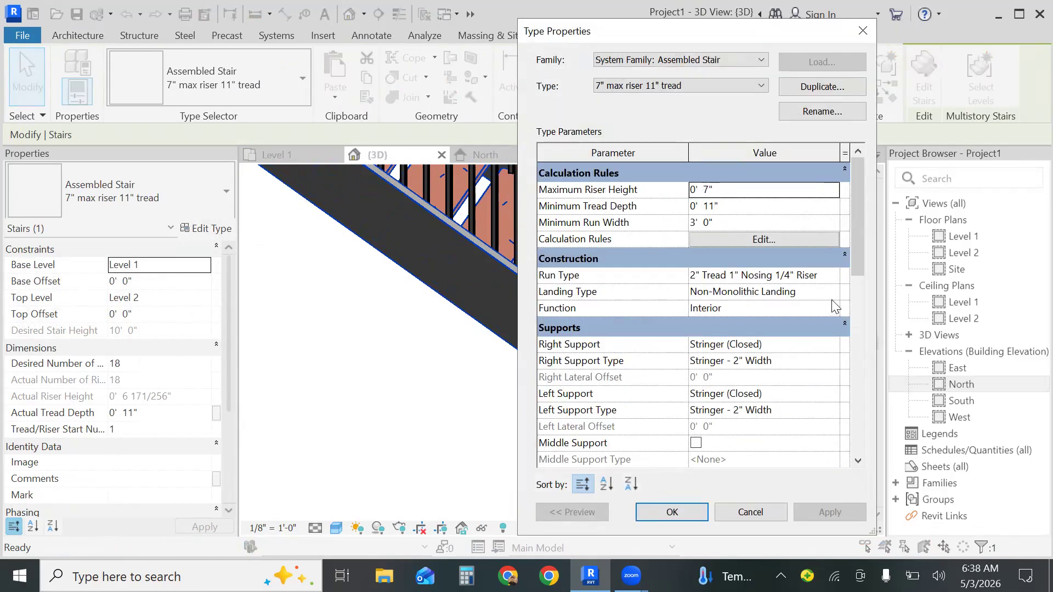
left_click(835, 277)
left_click(833, 275)
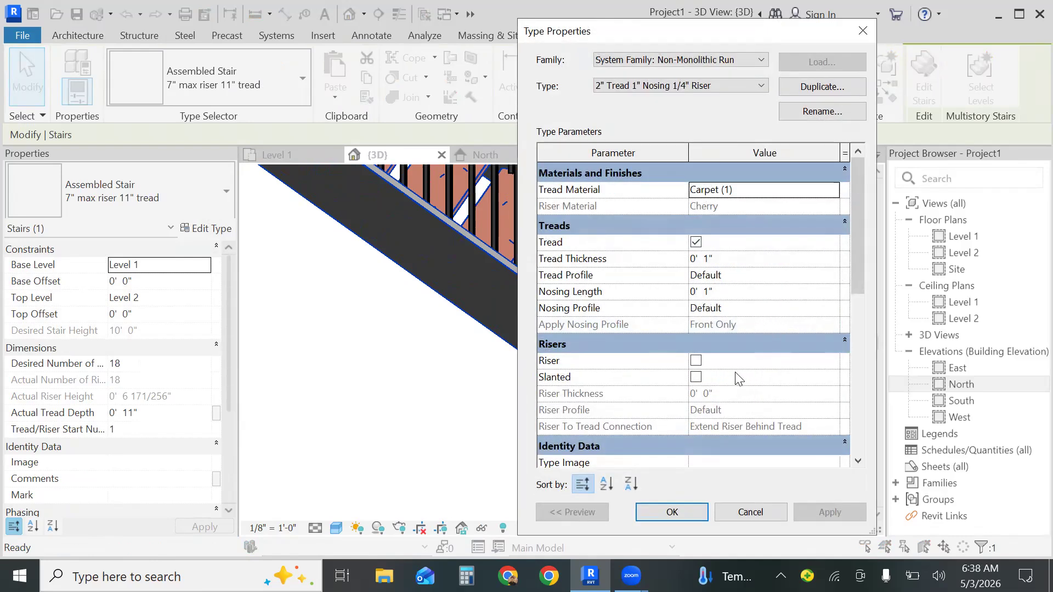
left_click(696, 361)
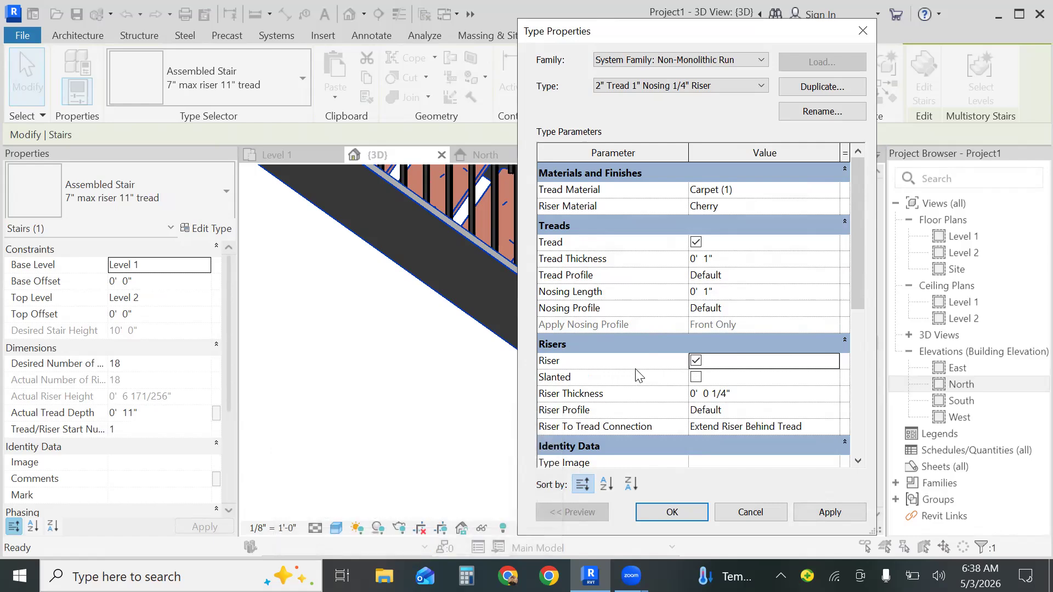
left_click(695, 378)
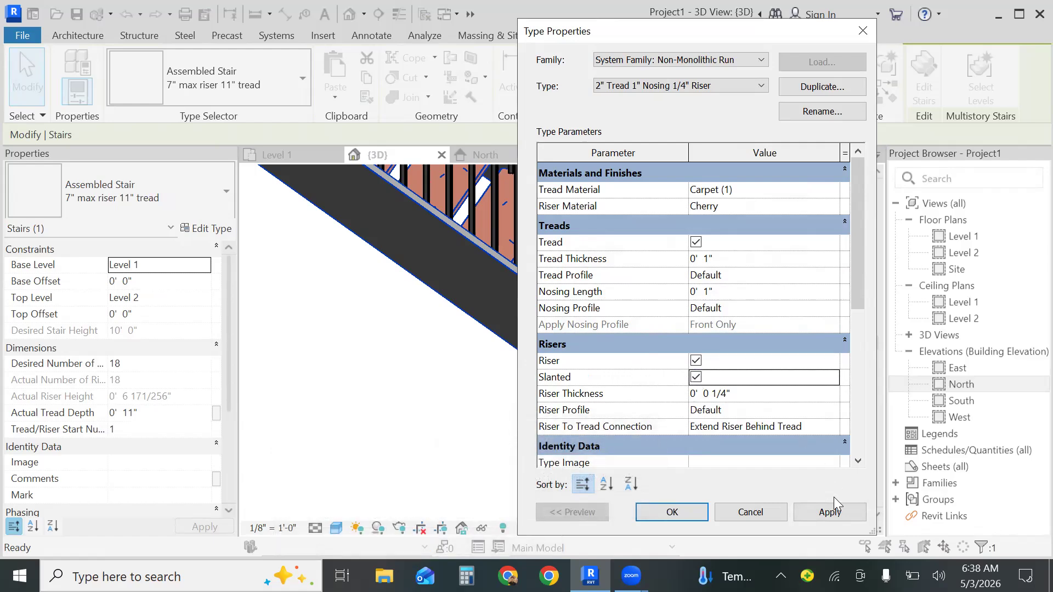
left_click(829, 514)
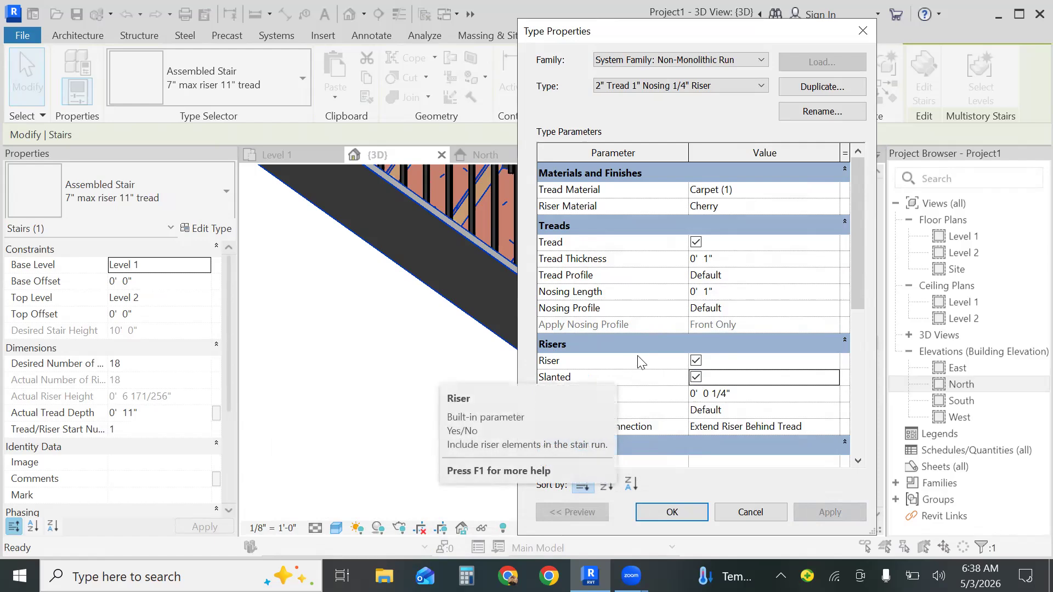
Set the run type's Riser Profile to C Shapes-Profile : C9X15 and accept the type changes for the stair.
left_click(748, 396)
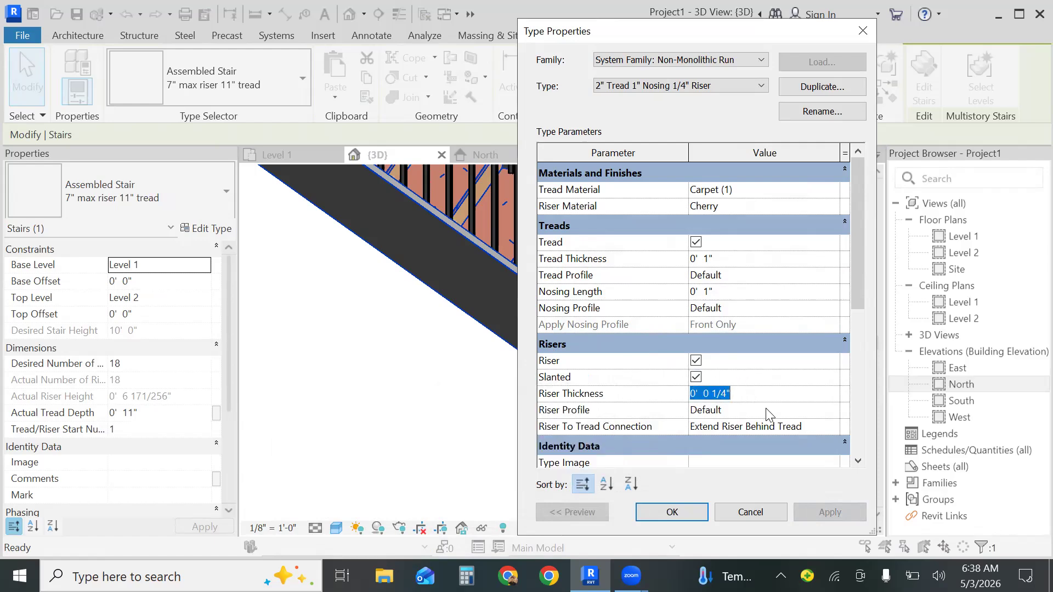
left_click(767, 411)
left_click(833, 411)
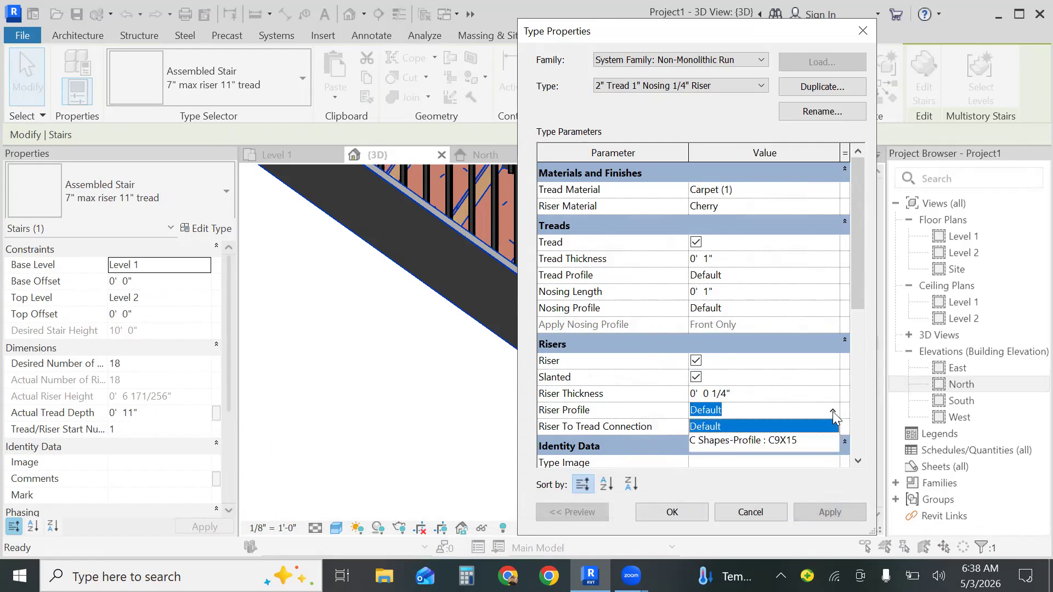
left_click(757, 442)
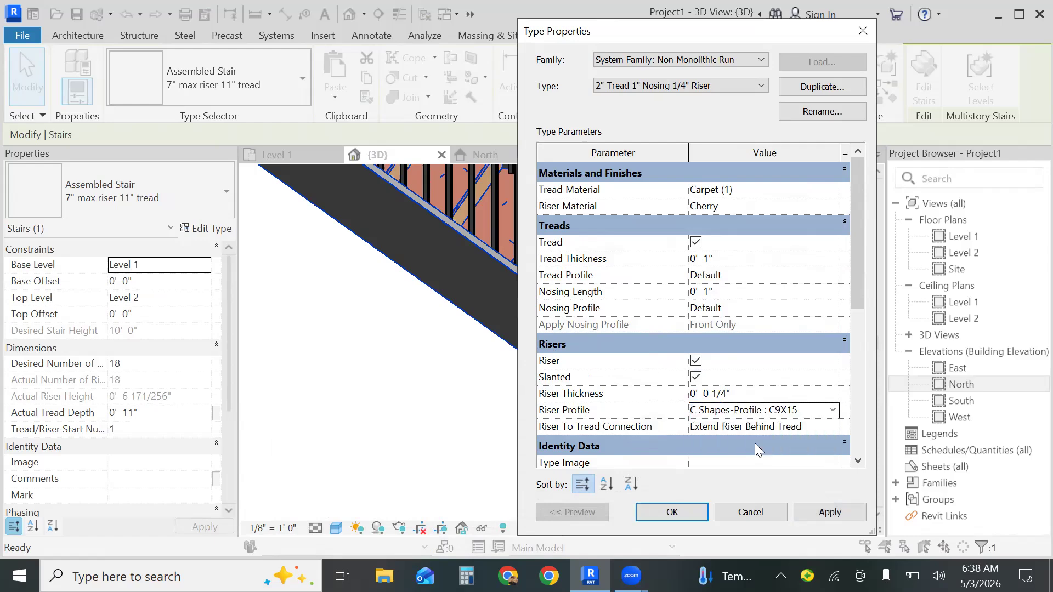
left_click(689, 516)
left_click(689, 516)
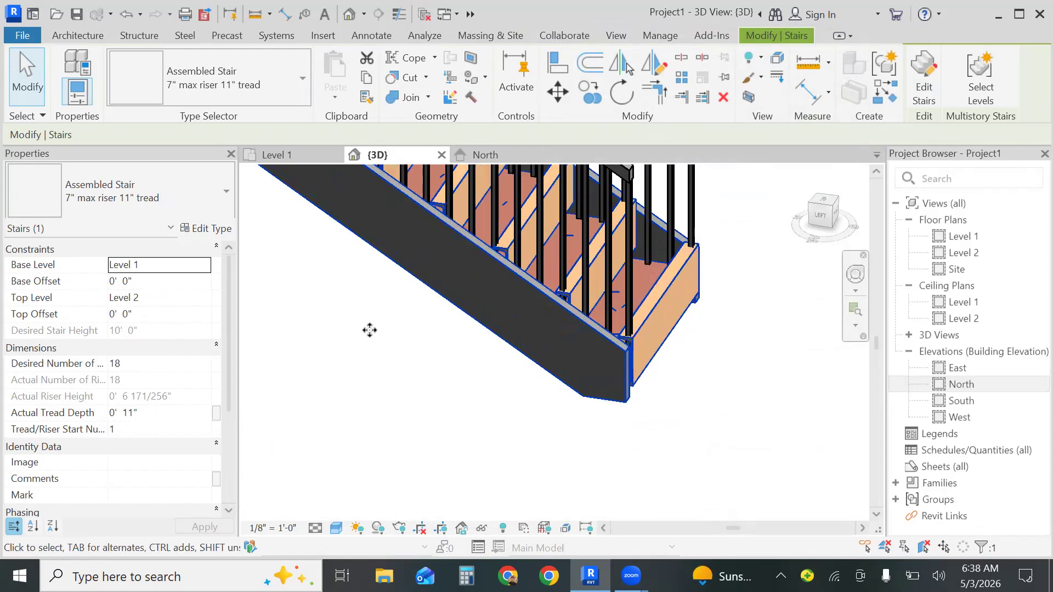
Set the Riser Profile of the stair's run type back to Default and apply the change.
left_click(217, 233)
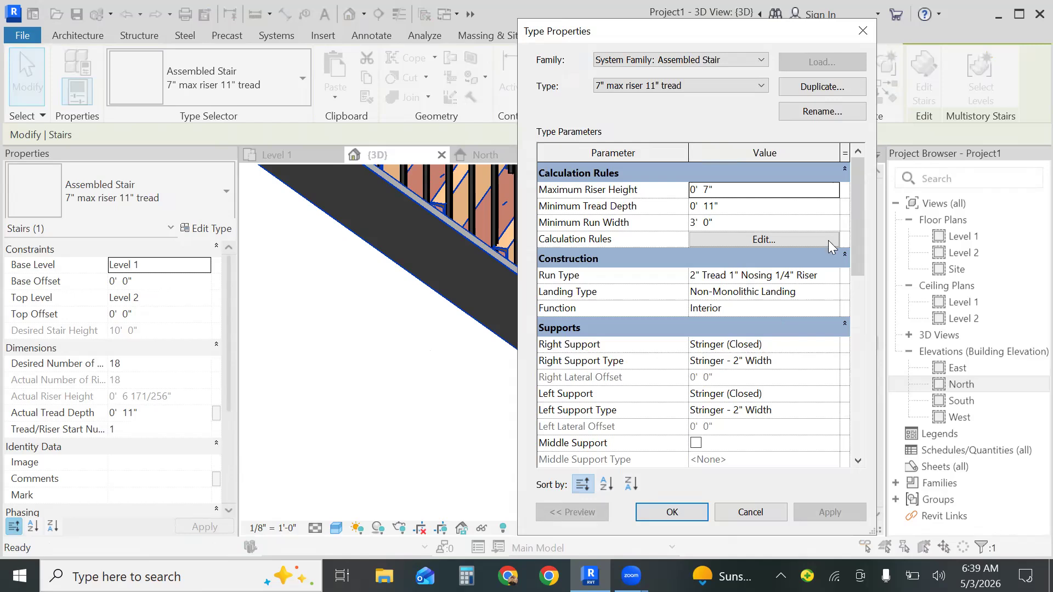
left_click(830, 276)
left_click(831, 276)
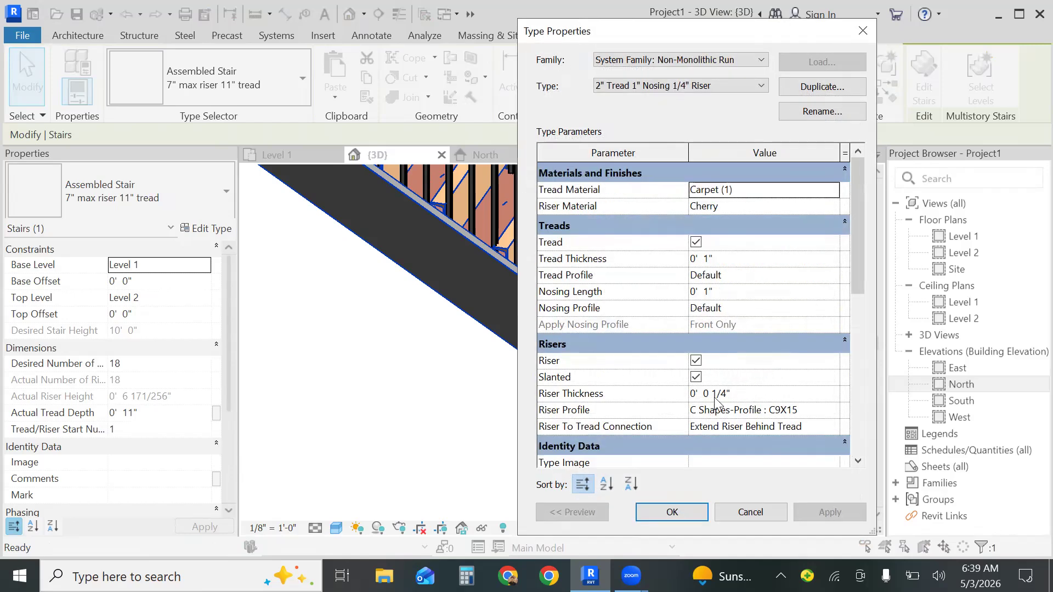
left_click(817, 412)
left_click(833, 411)
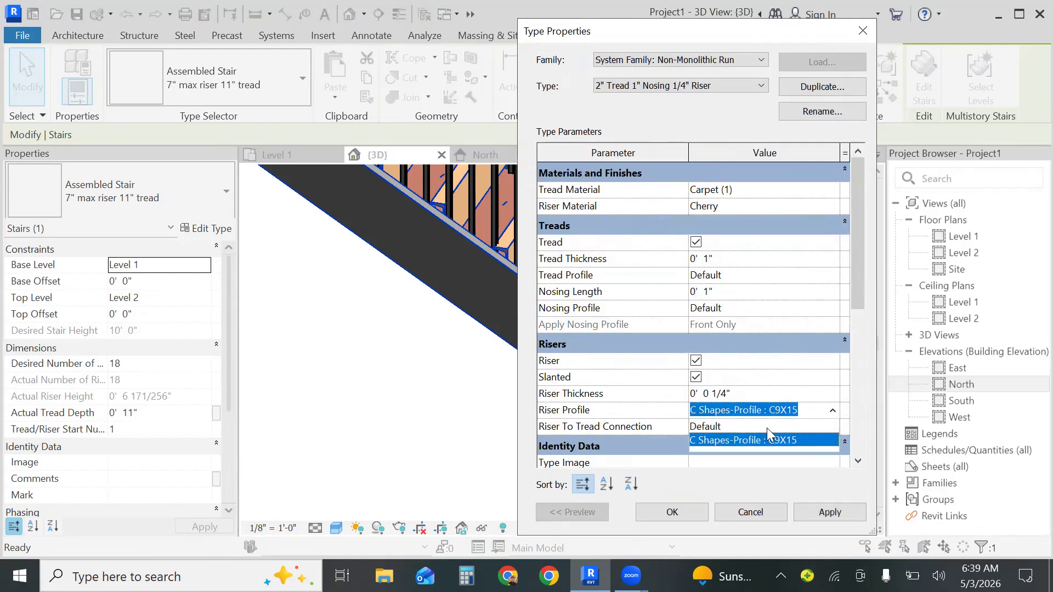
left_click(767, 427)
left_click(823, 516)
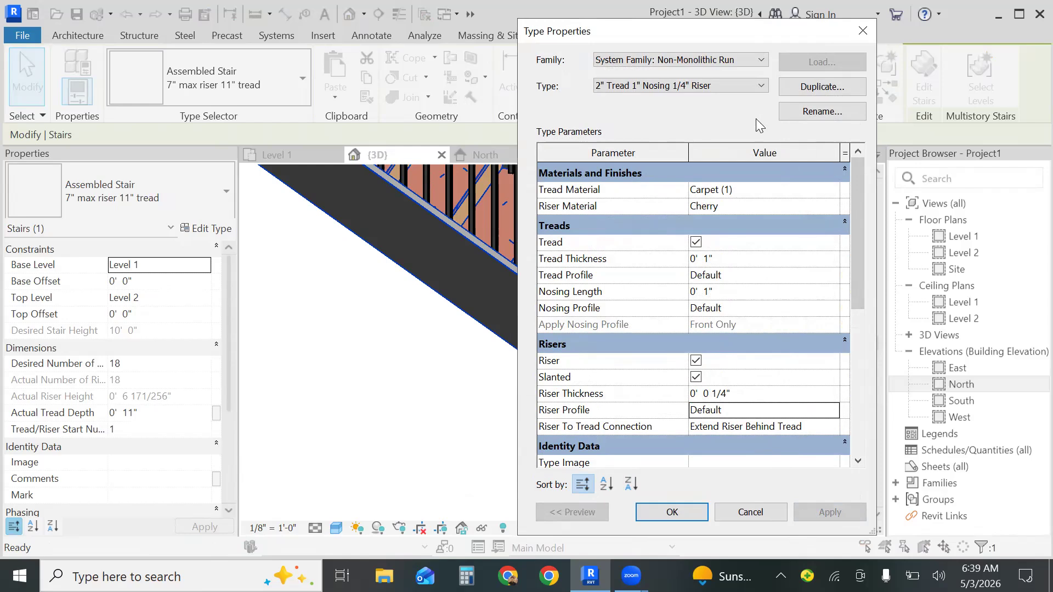
left_click(863, 32)
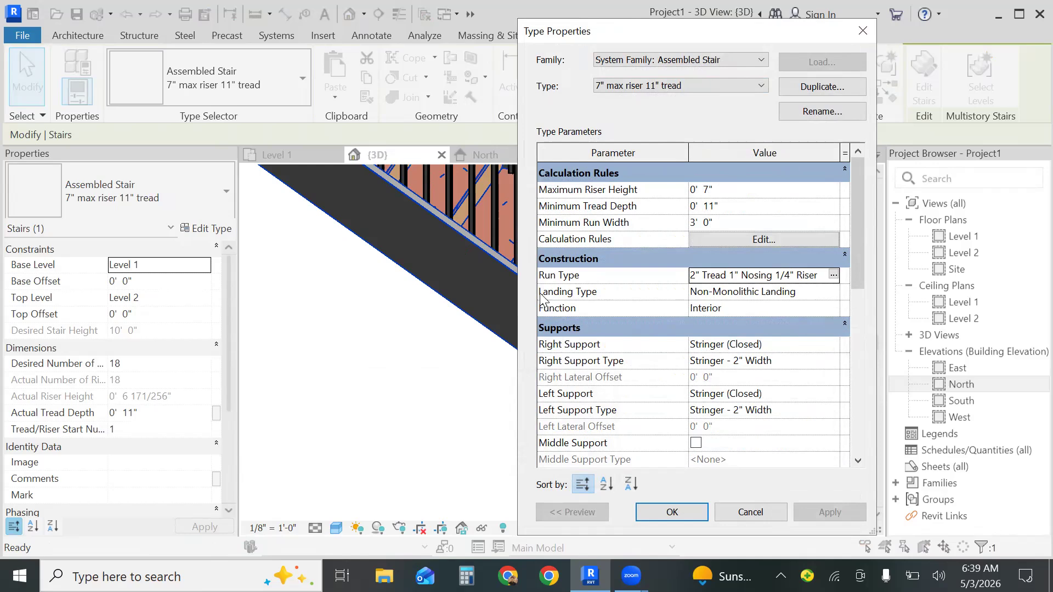
Set the stair type's Right Support to Carriage (Open) and accept the change.
left_click(784, 345)
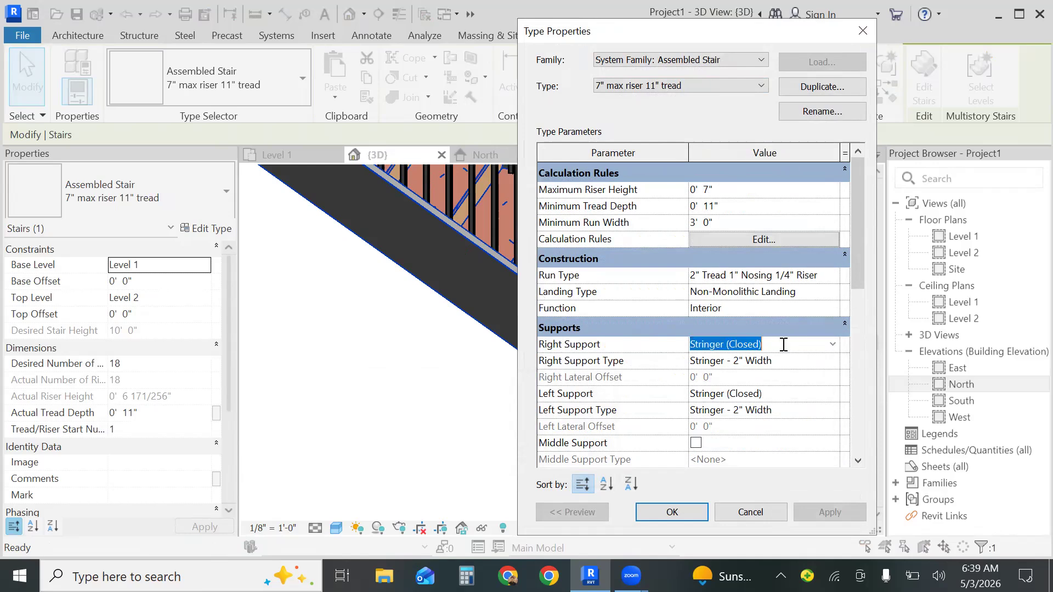
left_click(833, 347)
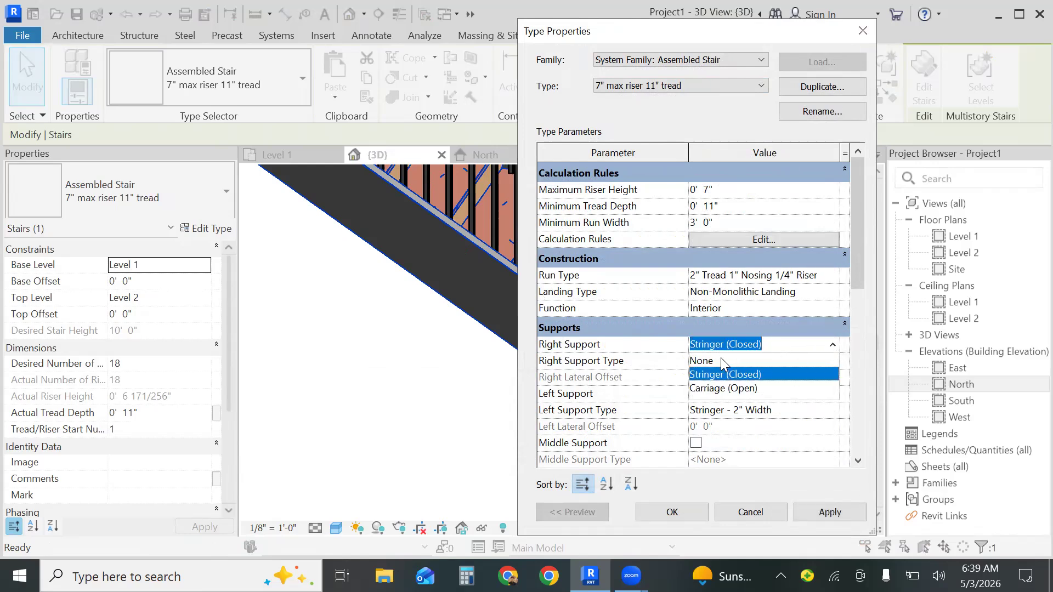
left_click(740, 389)
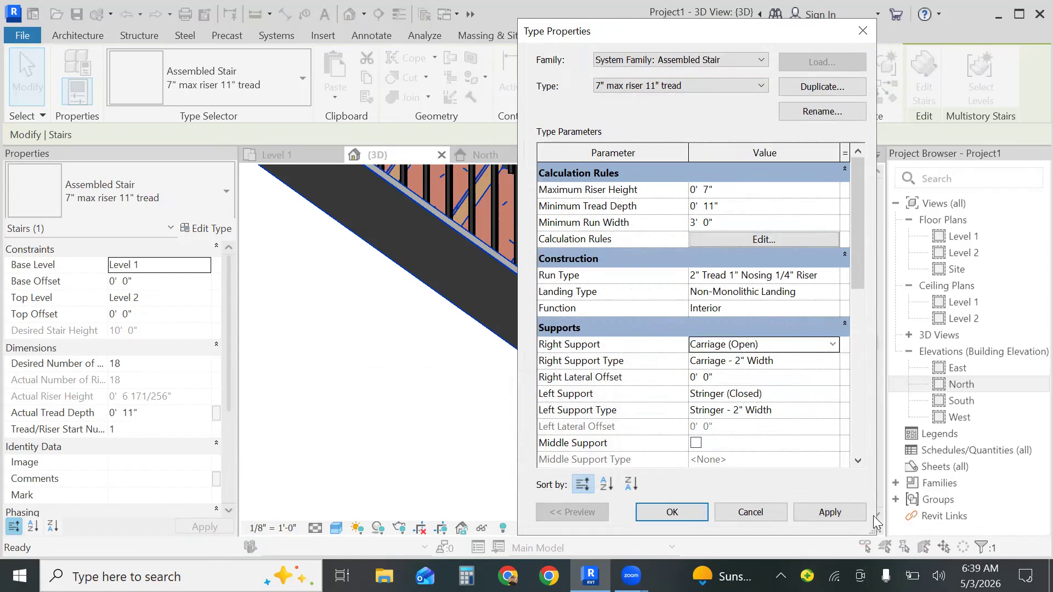
left_click(829, 512)
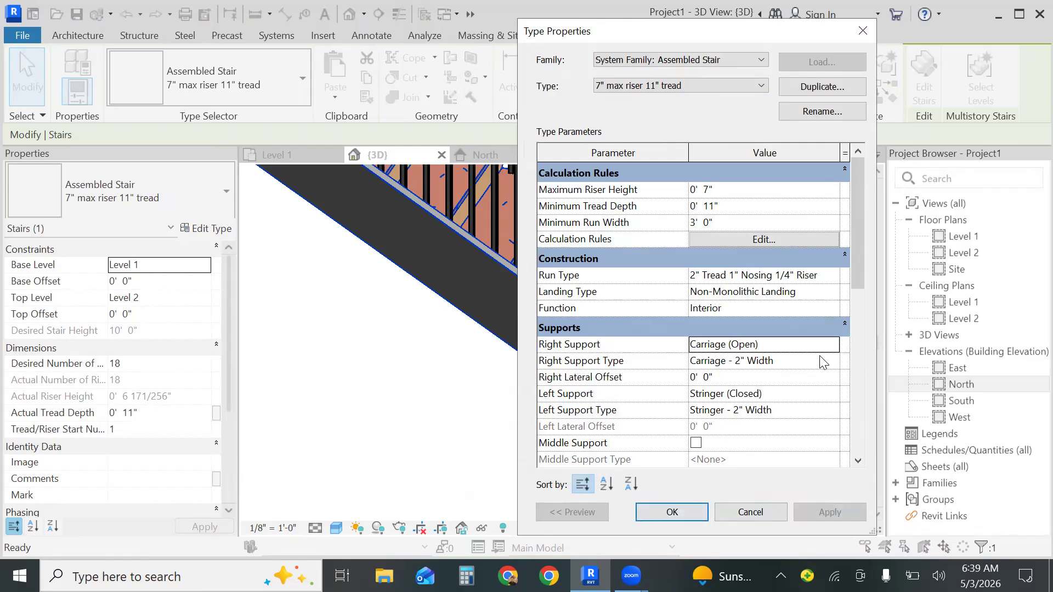
left_click(674, 513)
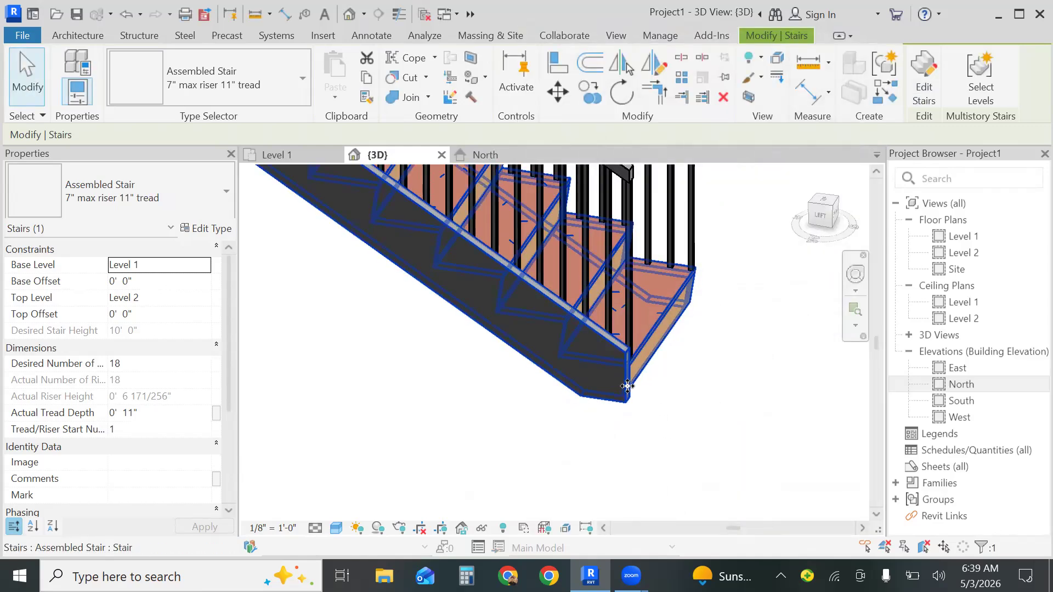
Set the stair type's Left Support to None and accept the change.
left_click(209, 228)
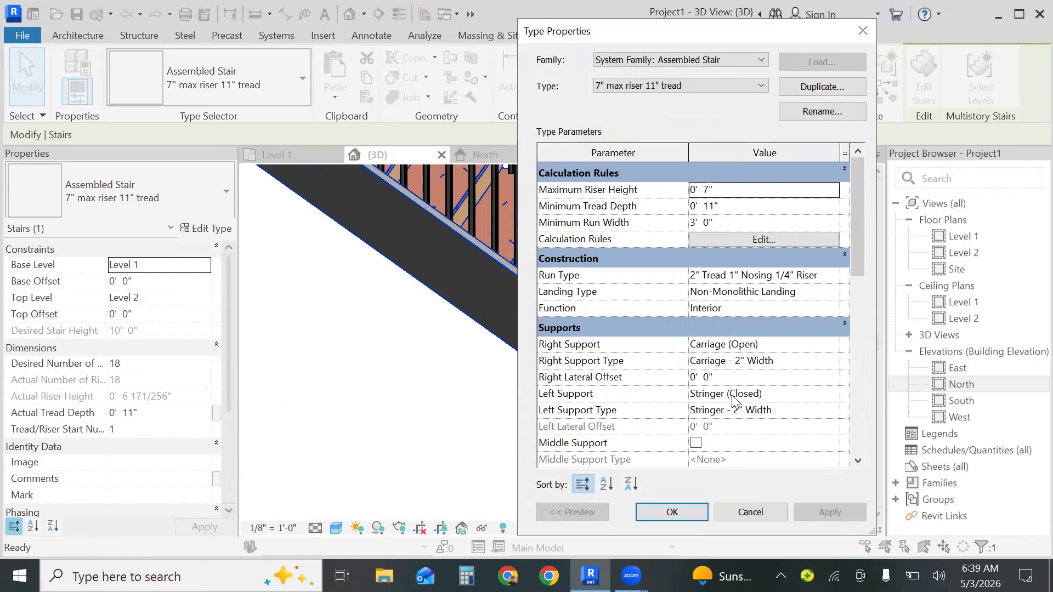
left_click(804, 398)
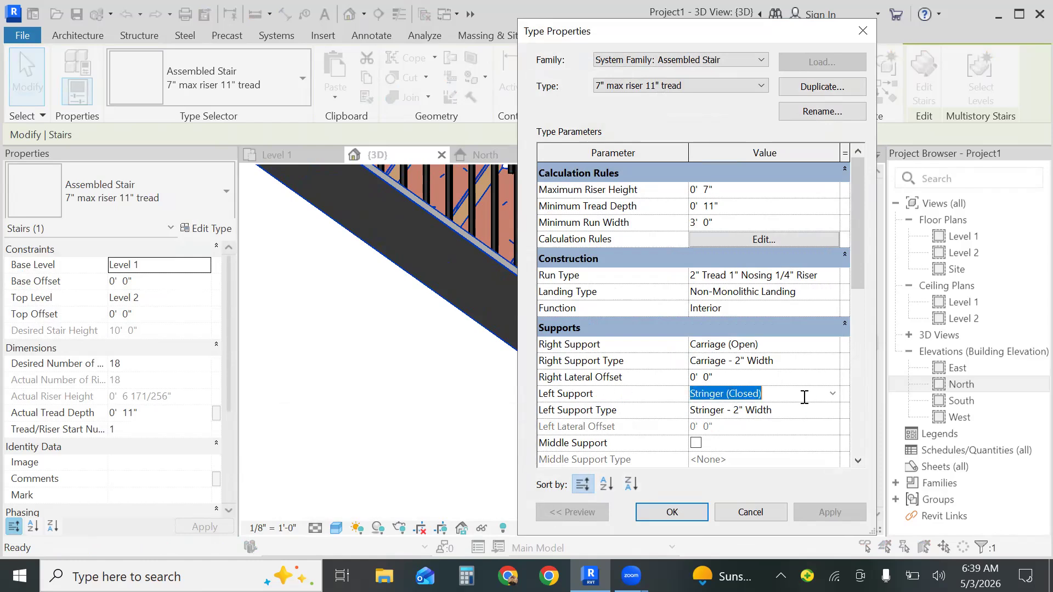
left_click(833, 397)
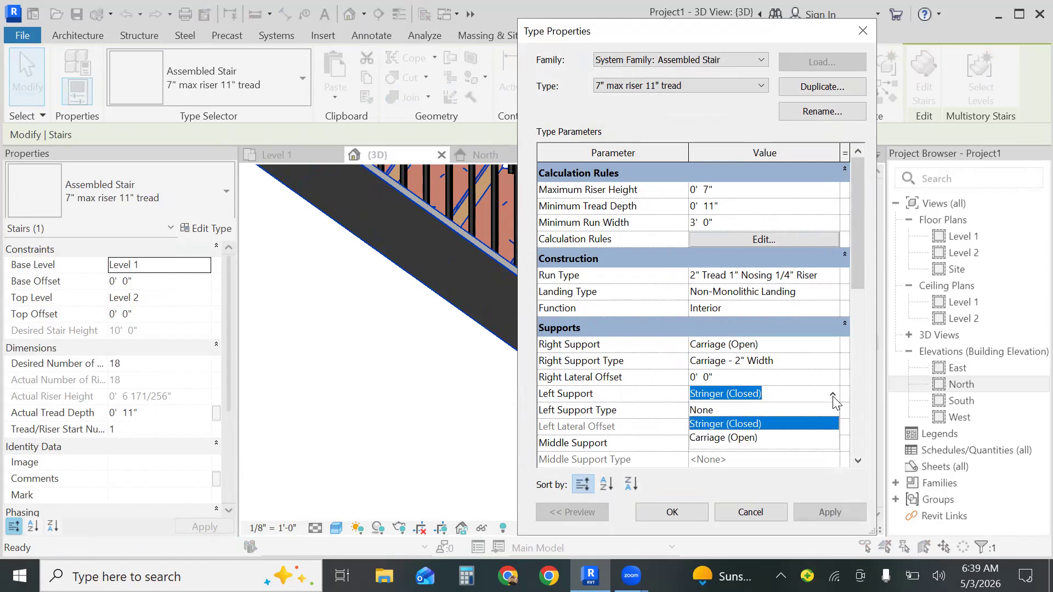
left_click(727, 412)
left_click(684, 511)
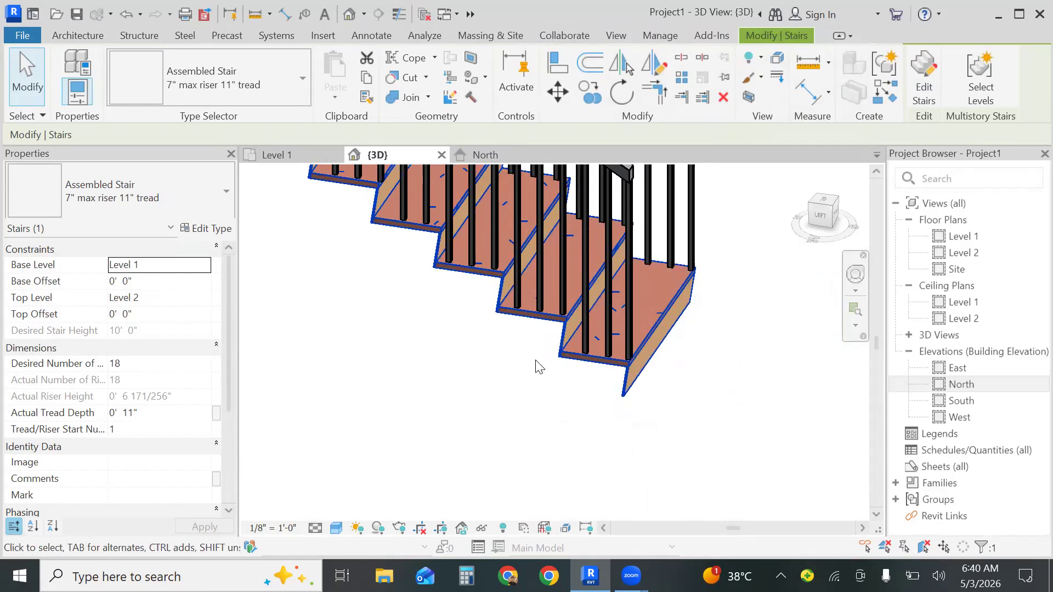
Set the stair type's Right Support to None, accept the change and deselect the stair.
left_click(206, 231)
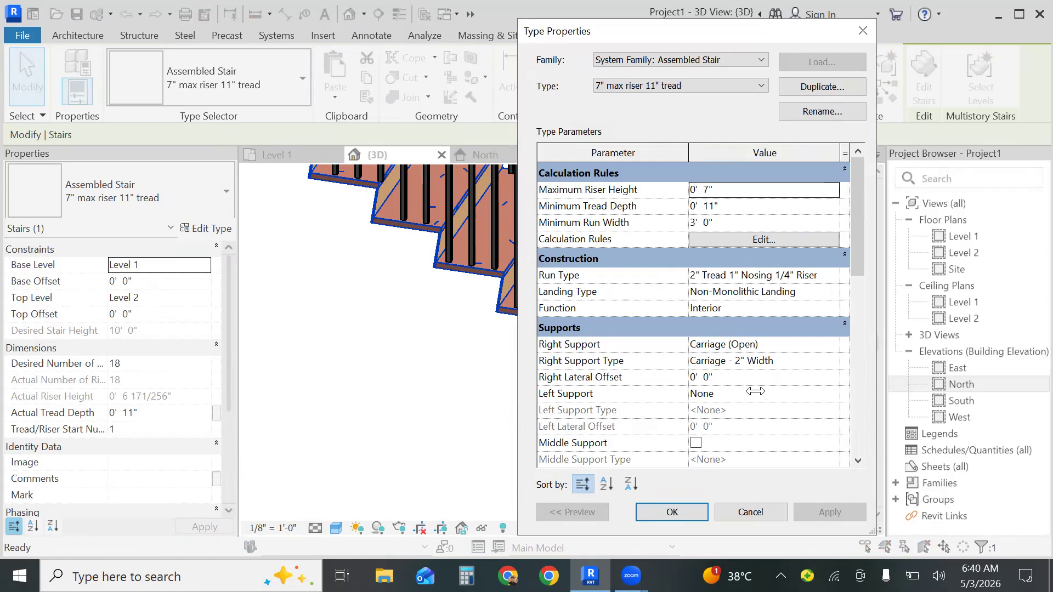
left_click(796, 344)
left_click(833, 344)
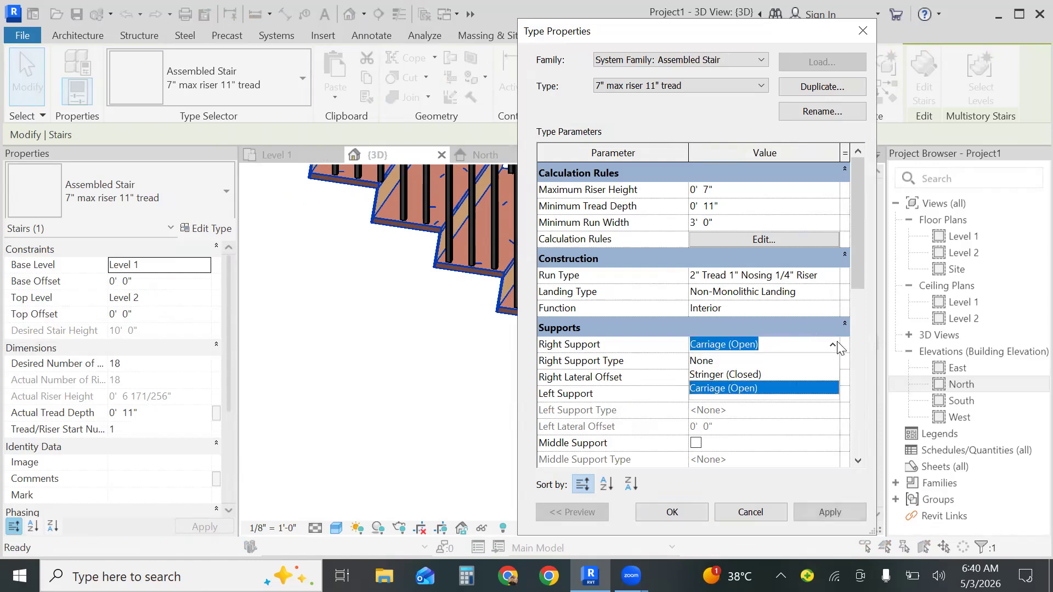
left_click(758, 361)
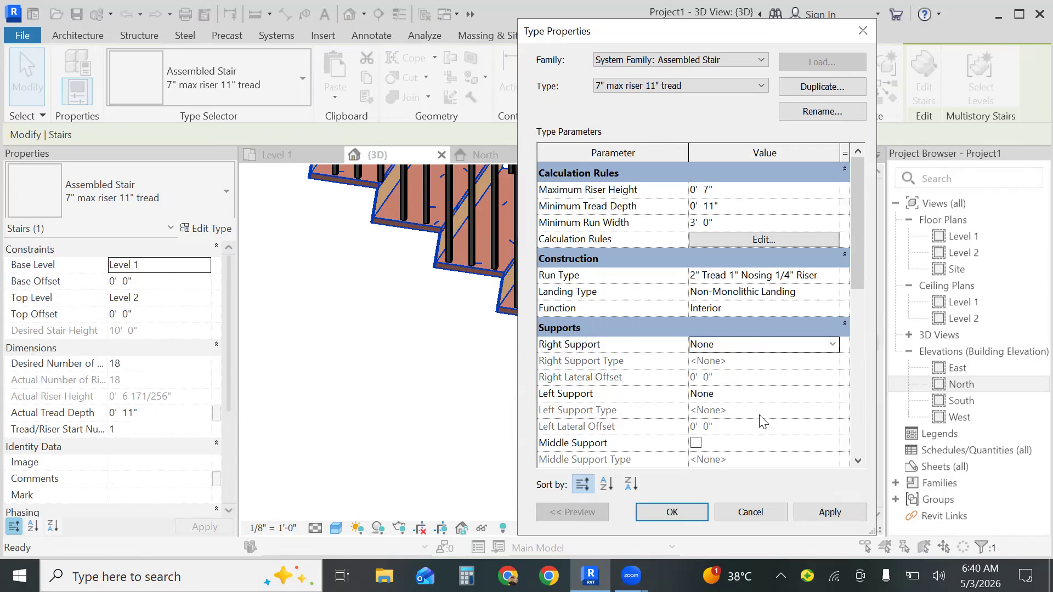
left_click(839, 520)
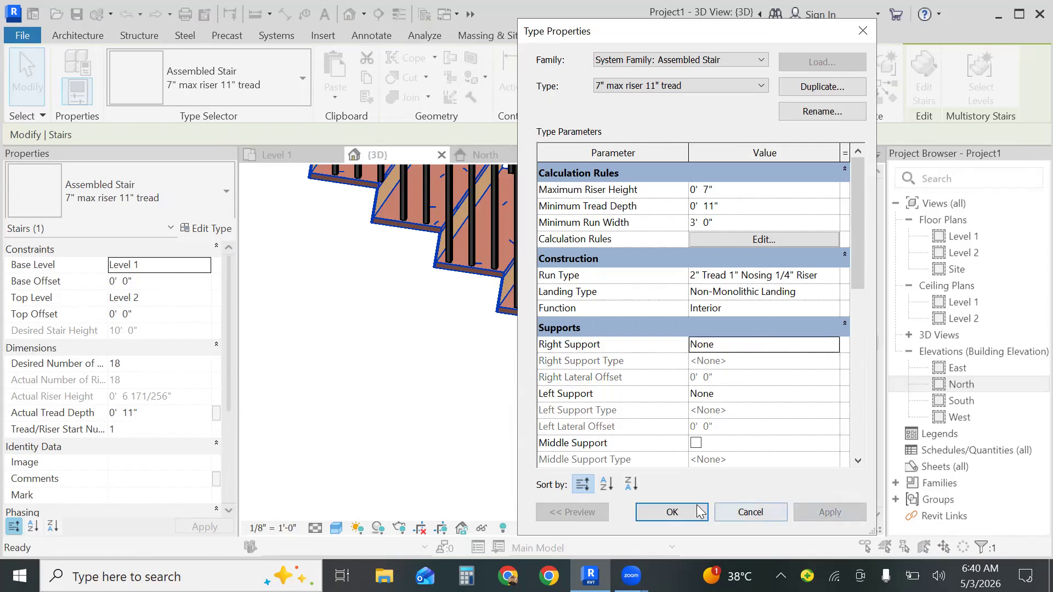
left_click(664, 511)
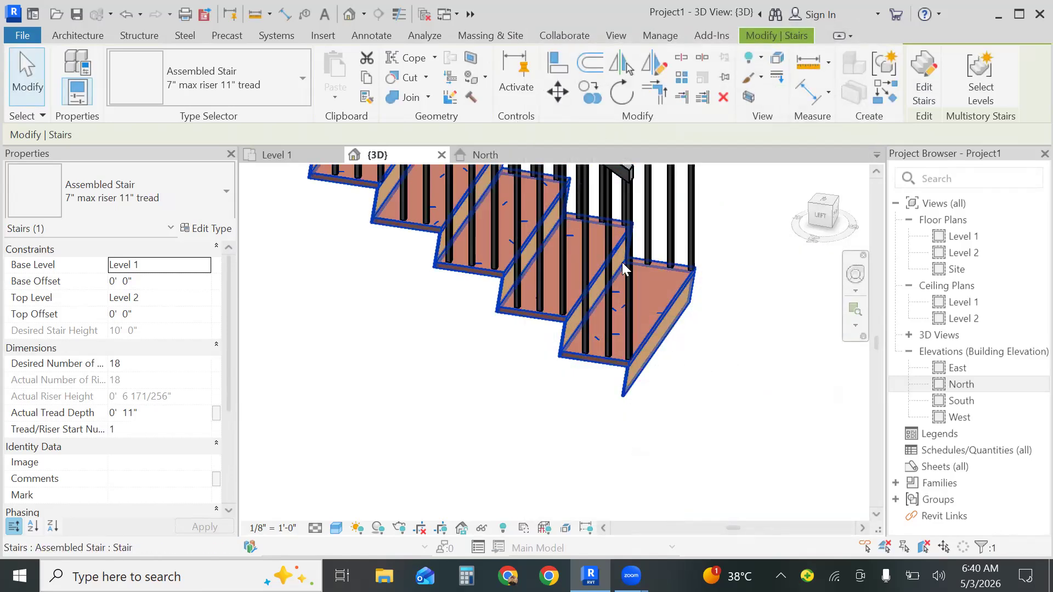
key("Escape")
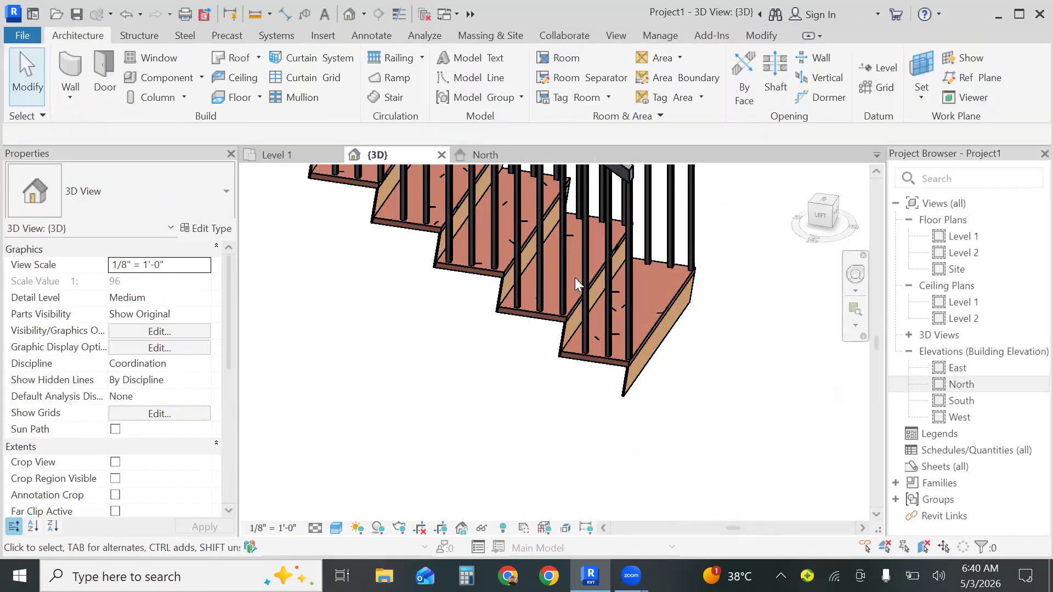
Reopen the stair's type properties and turn off the Riser option in its run type.
left_click(615, 287)
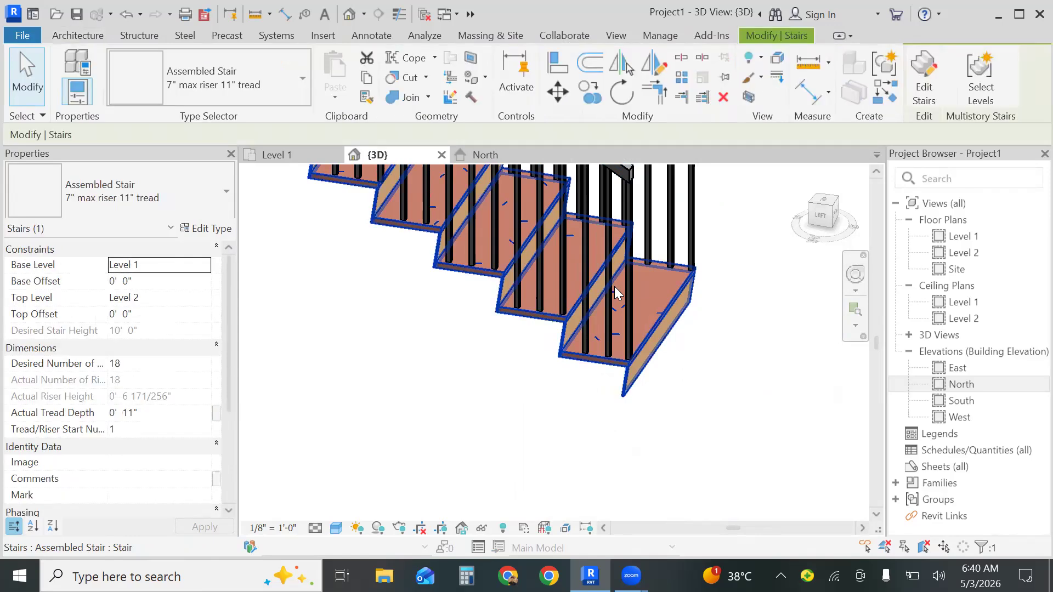
left_click(208, 228)
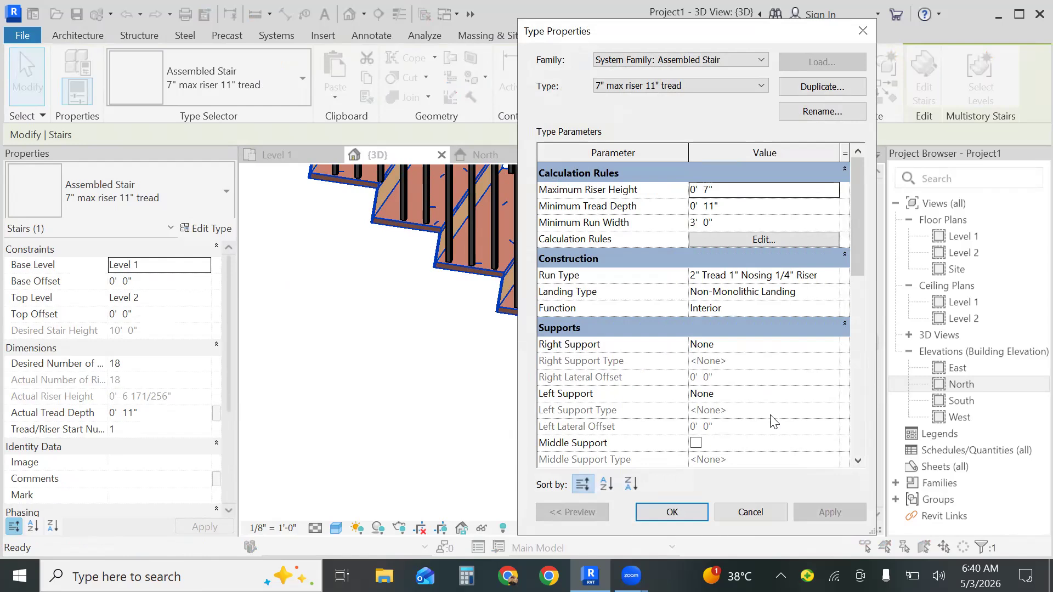
left_click(858, 460)
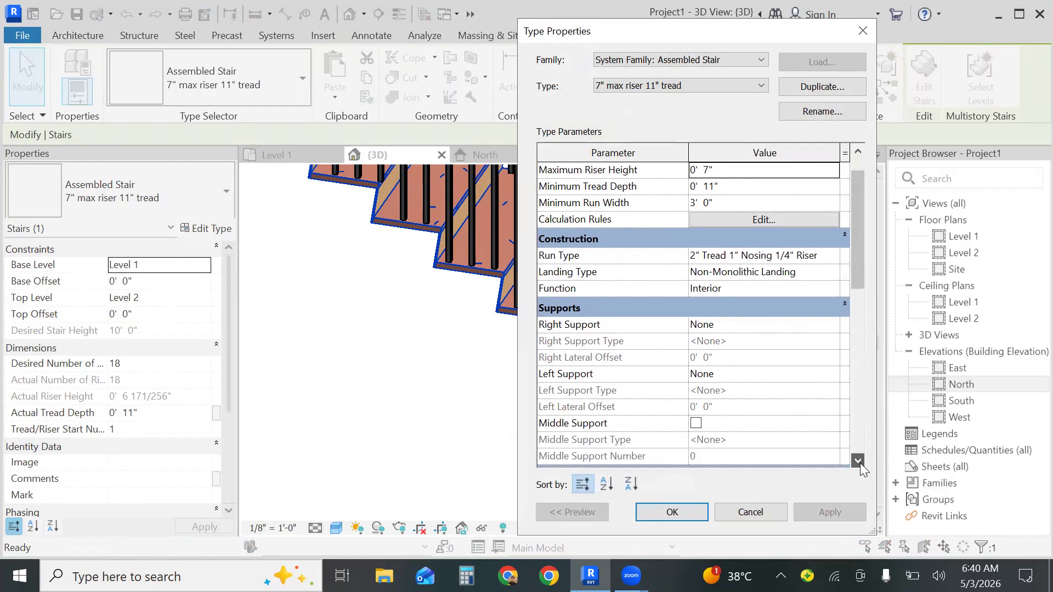
left_click(695, 424)
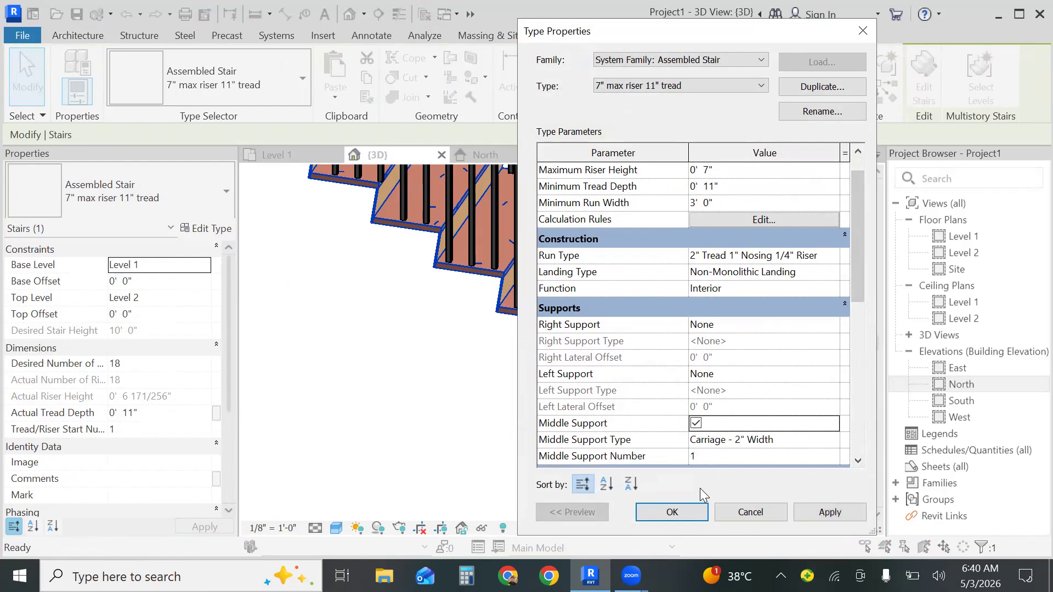
left_click(696, 424)
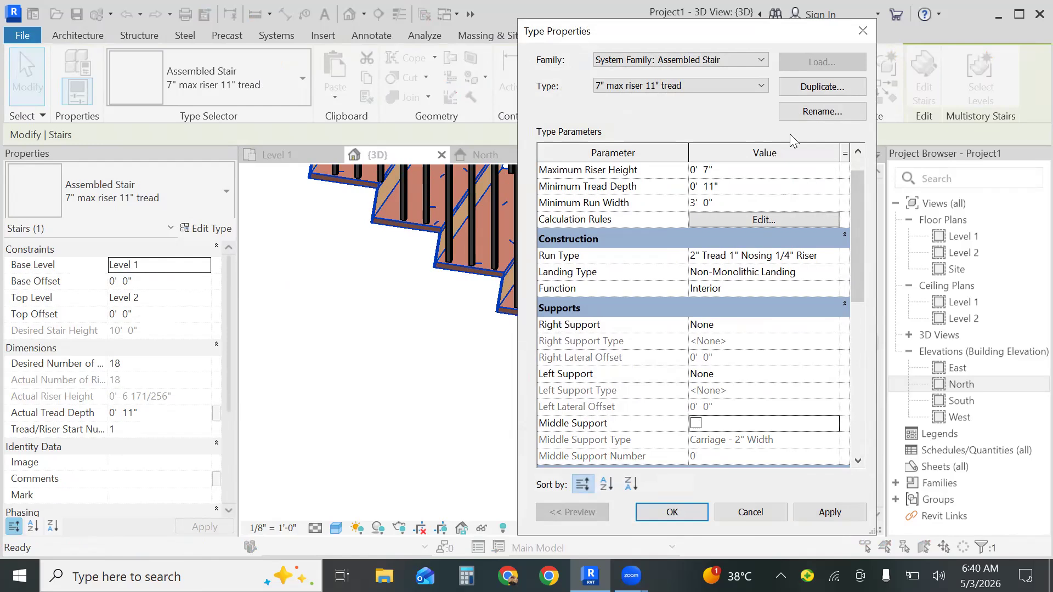
left_click(829, 258)
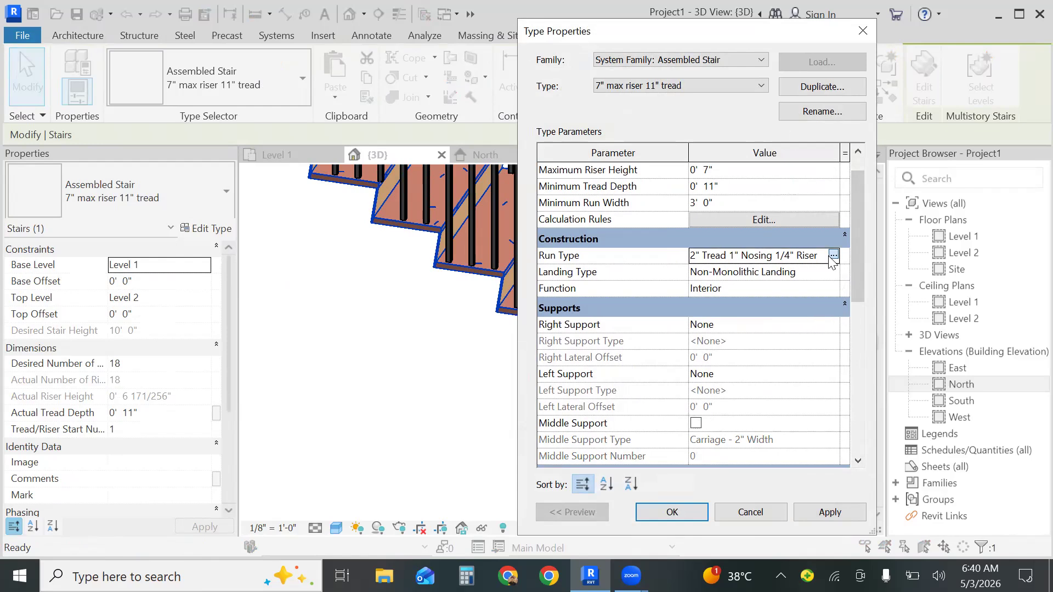
left_click(833, 256)
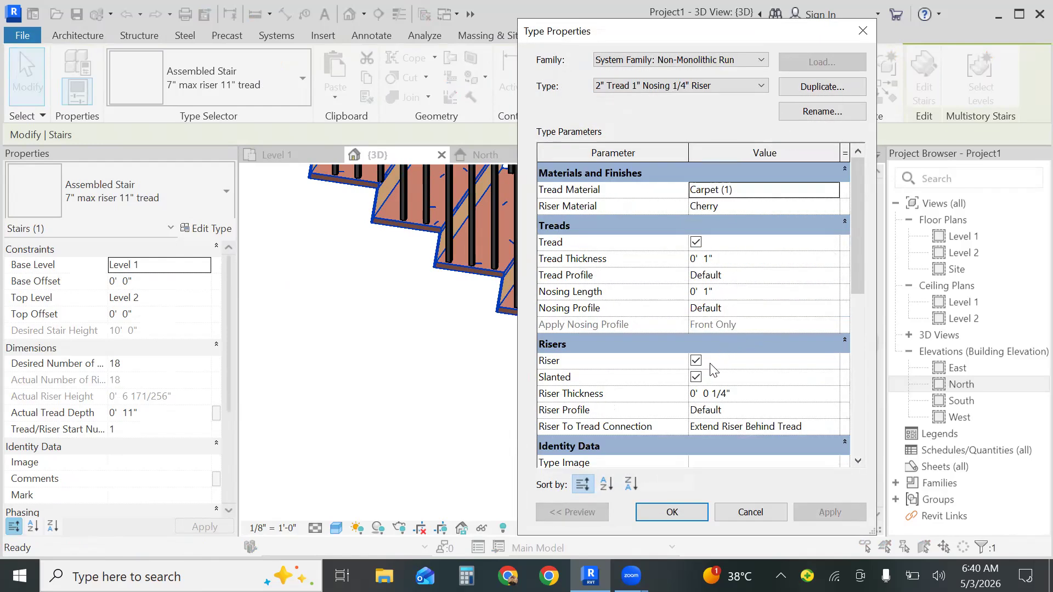
left_click(695, 361)
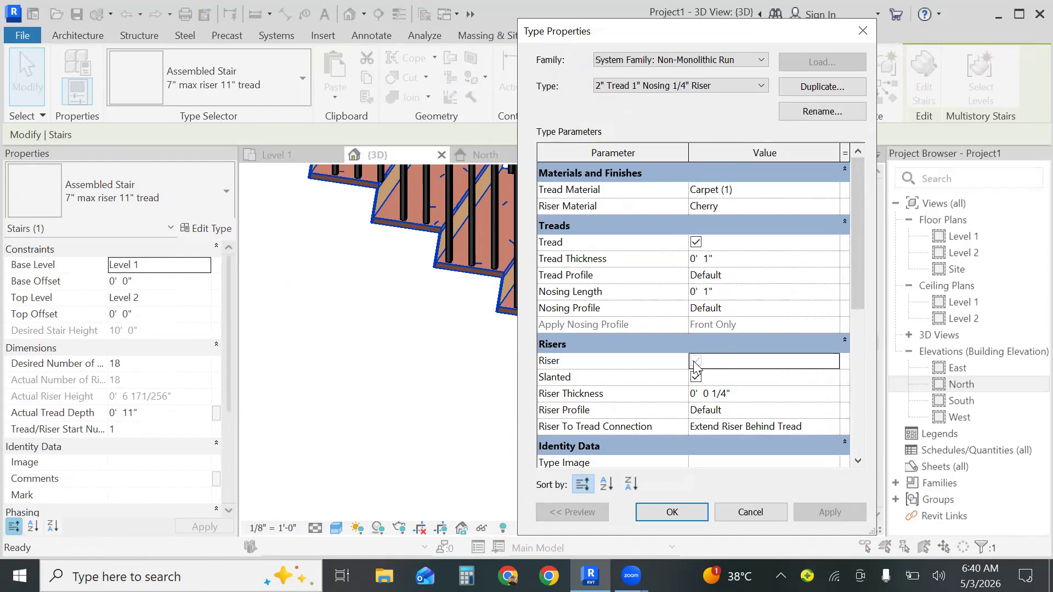
left_click(689, 516)
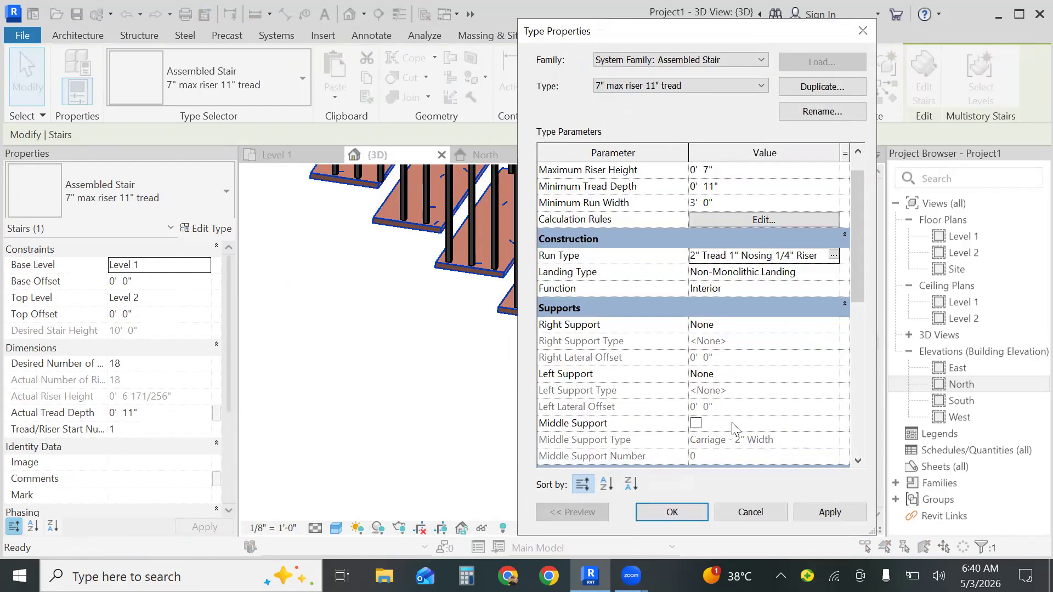
Turn on the stair type's Middle Support option, accept the change and examine the central carriage in 3D.
left_click(696, 423)
left_click(826, 513)
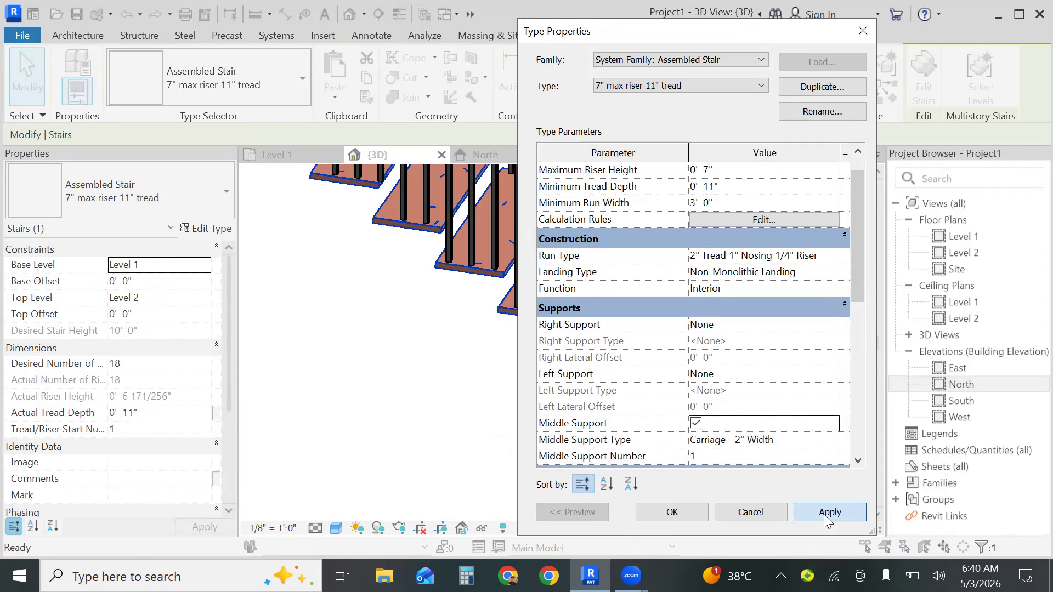
left_click(681, 518)
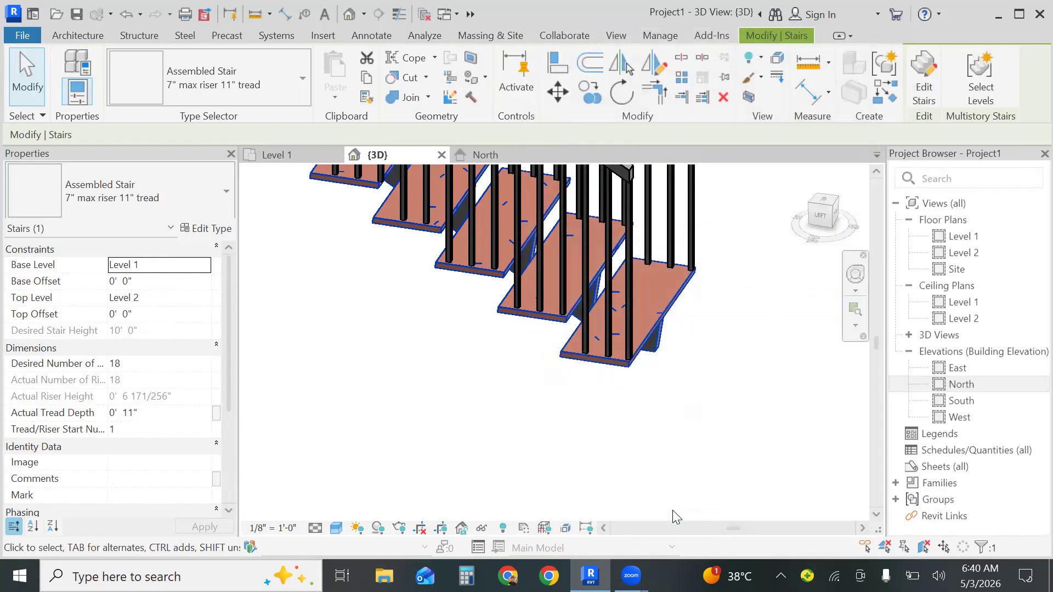
left_click(856, 327)
left_click(811, 357)
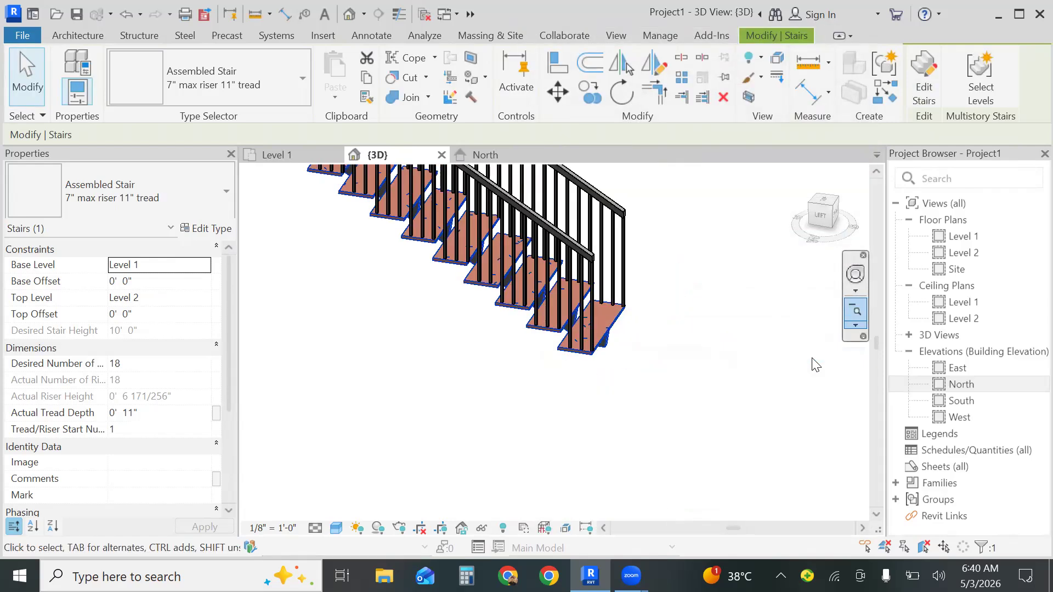
left_click(852, 311)
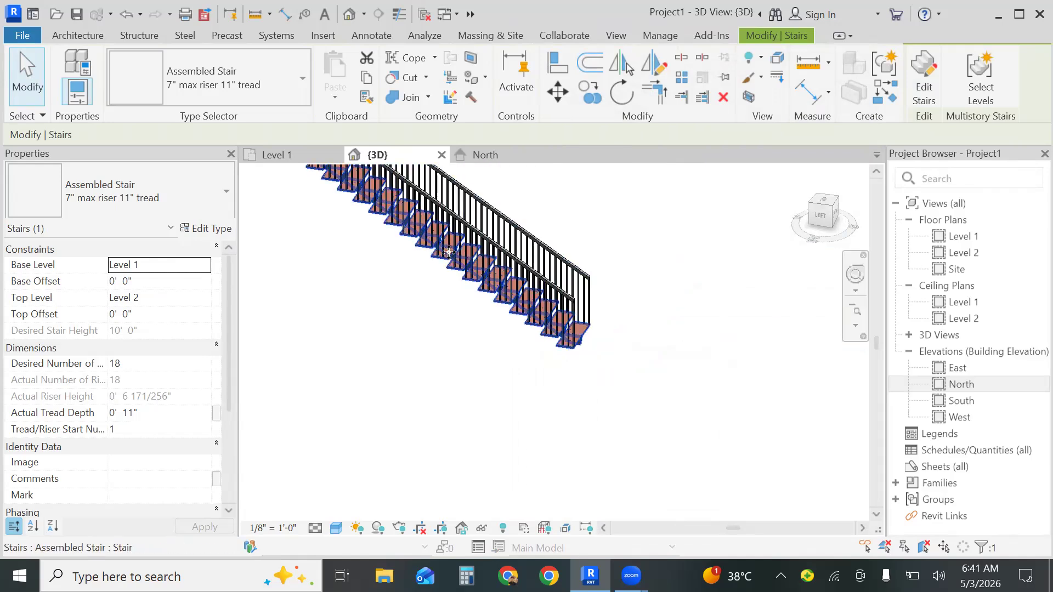
left_click(670, 480)
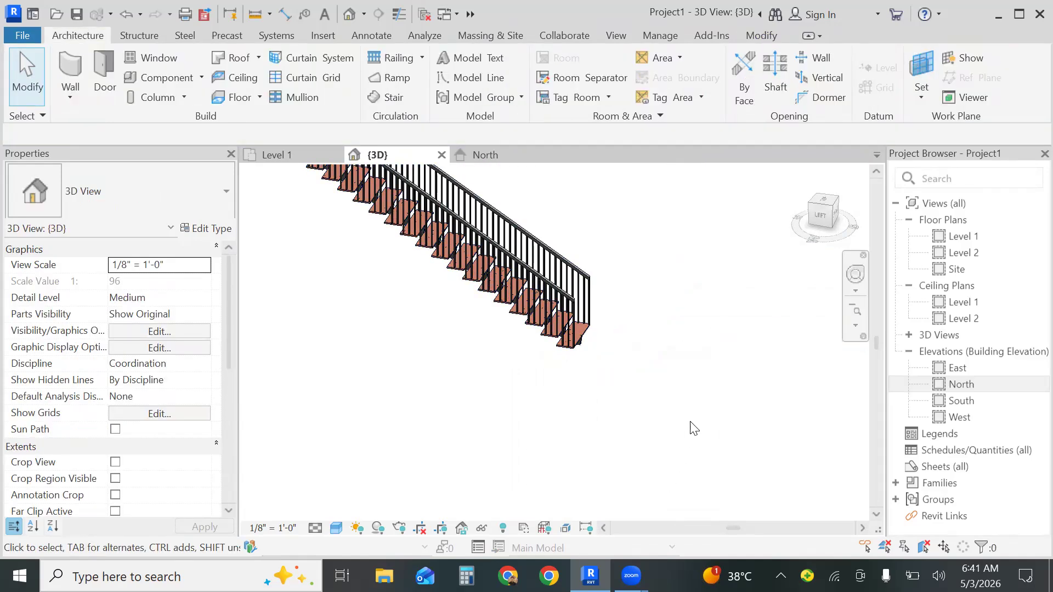
middle_click_drag(667, 373, 526, 379, "shift")
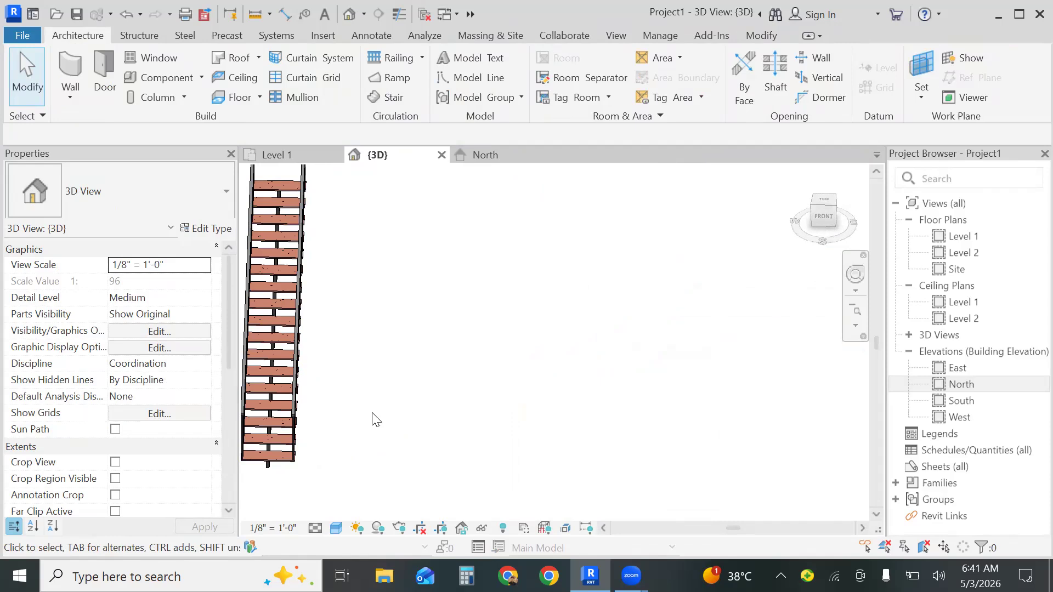
Create a full-step spiral stair from Level 1 to Level 2 just east of the straight stair in the Level 1 plan.
middle_click_drag(376, 419, 442, 417, "shift")
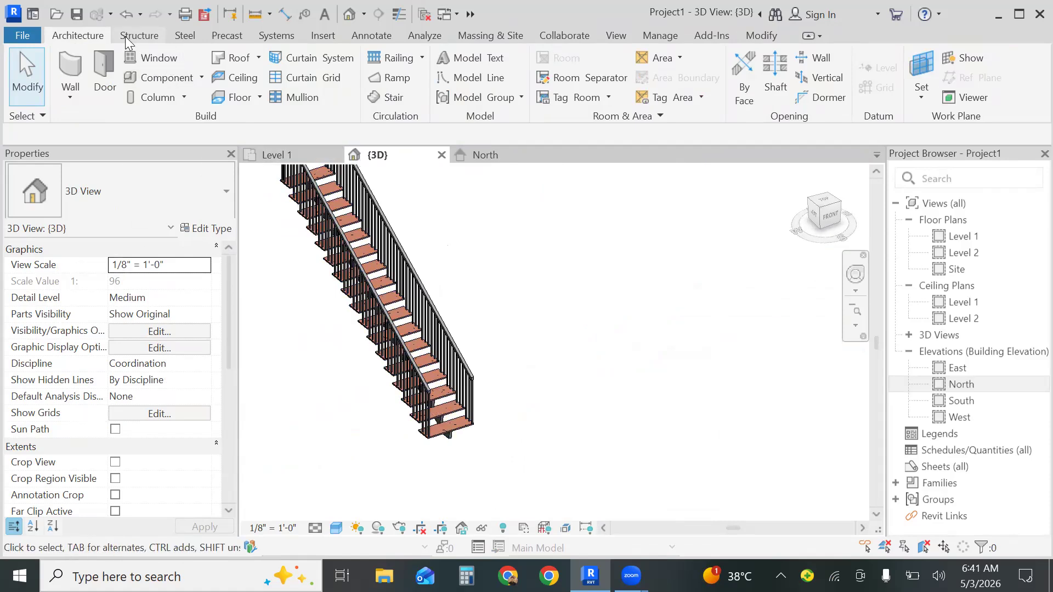
left_click(296, 156)
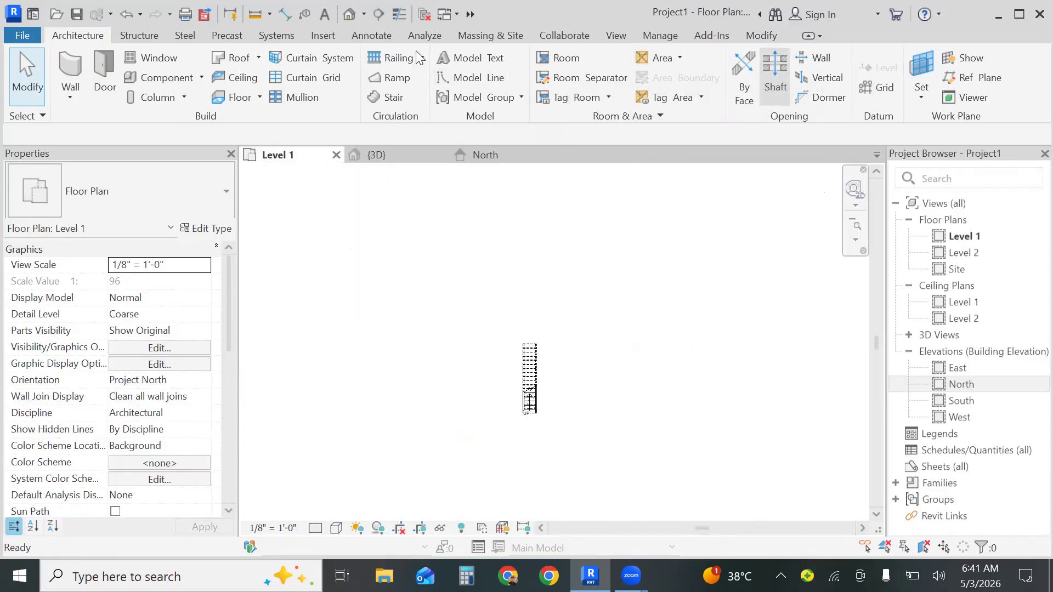
left_click(390, 97)
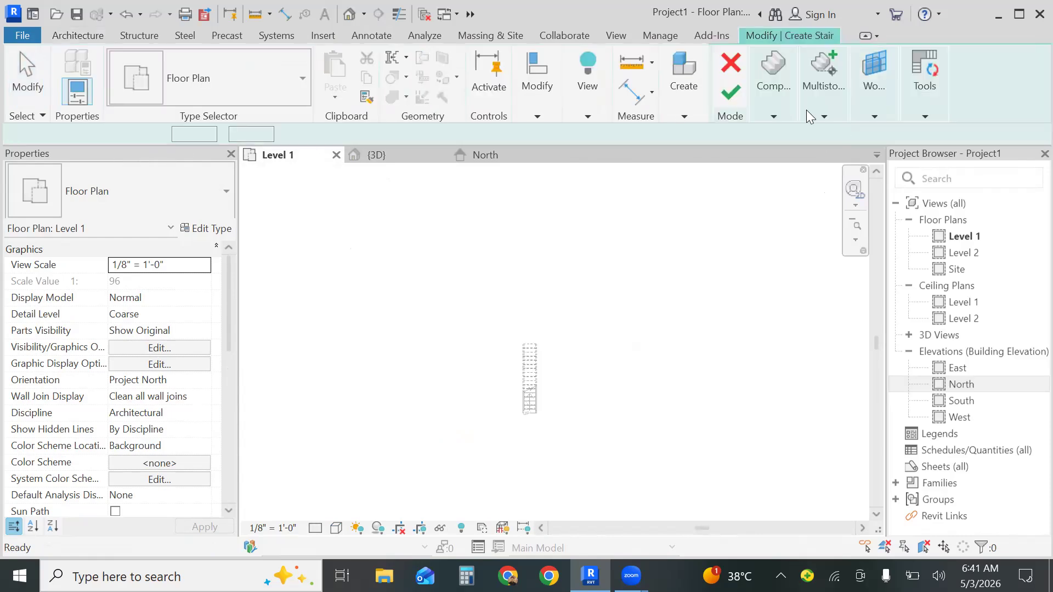
mouse_move(768, 111)
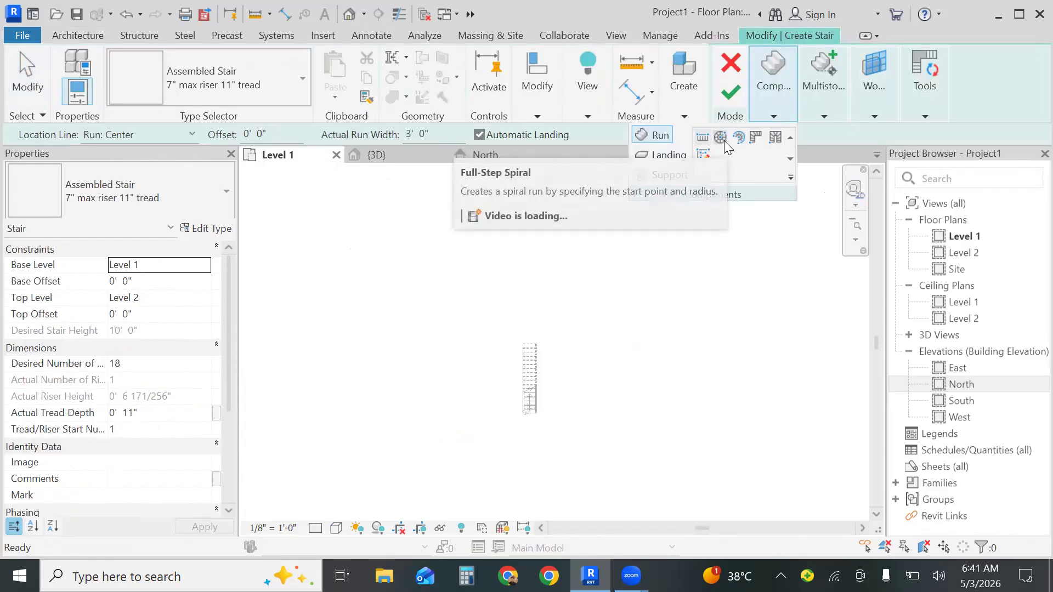
left_click(720, 144)
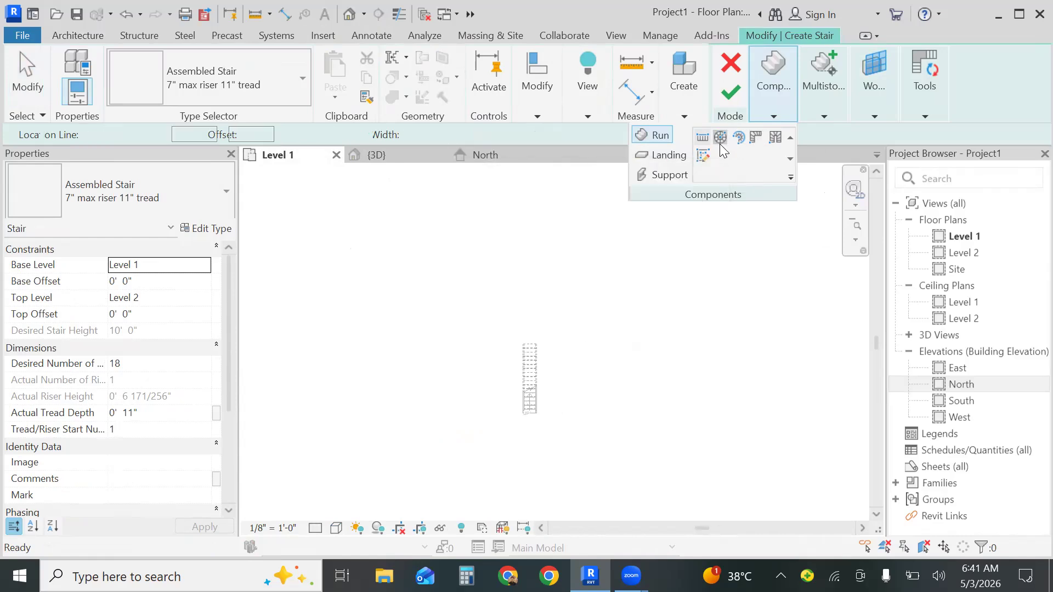
left_click(563, 382)
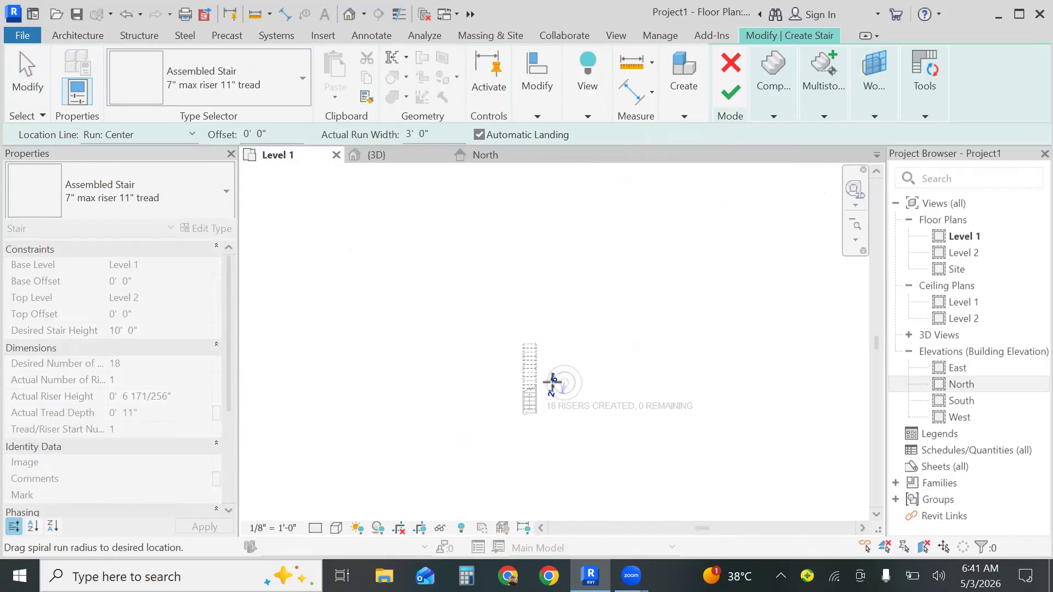
left_click(552, 383)
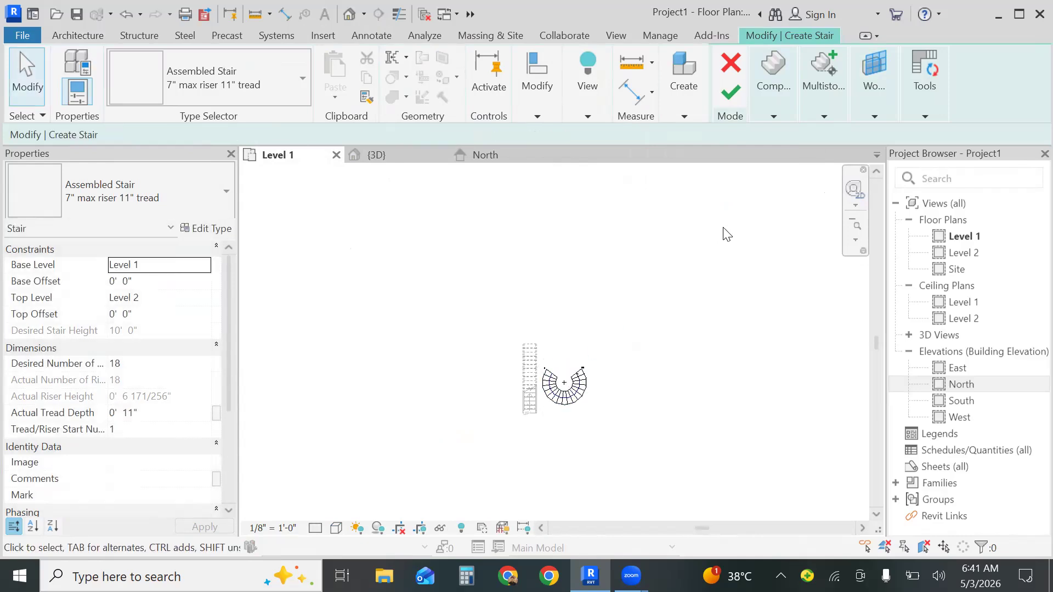
left_click(721, 105)
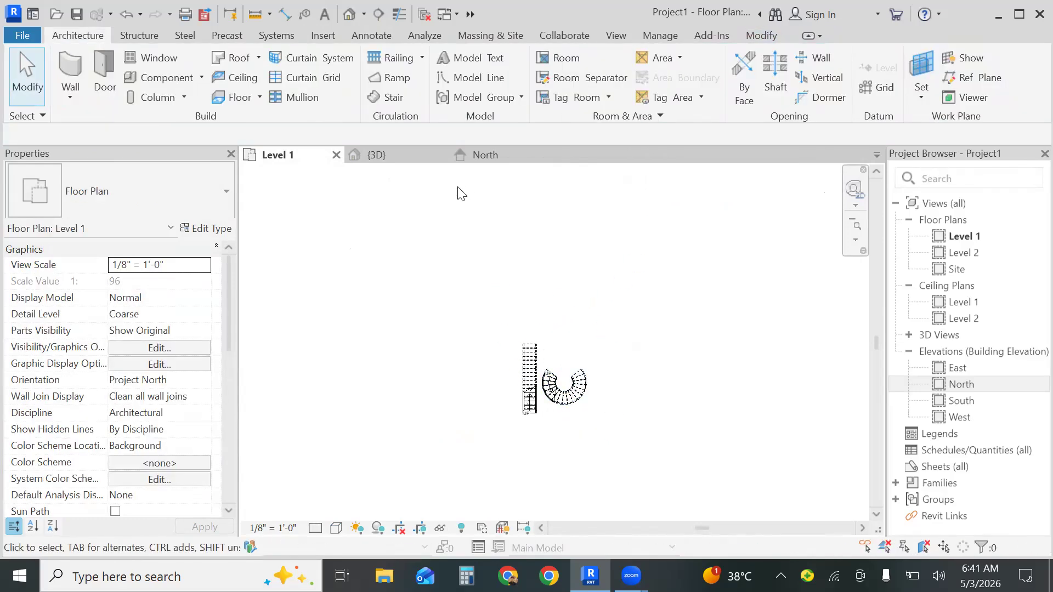
Examine the new spiral stair beside the straight stair in the 3D view, framing both stairs closely.
left_click(399, 154)
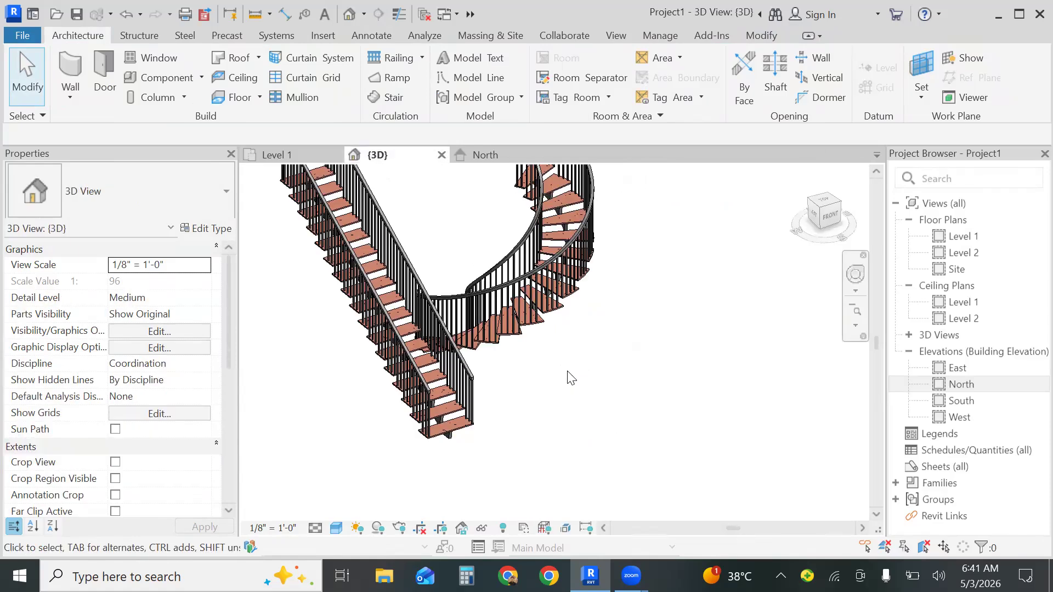
left_click(597, 355)
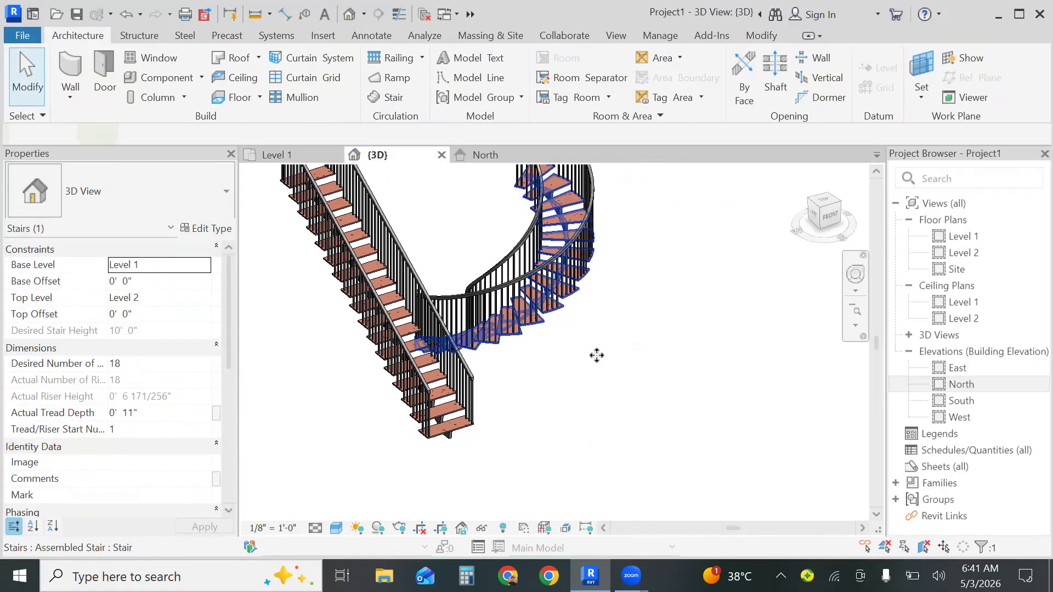
scroll(596, 356, "down", 5)
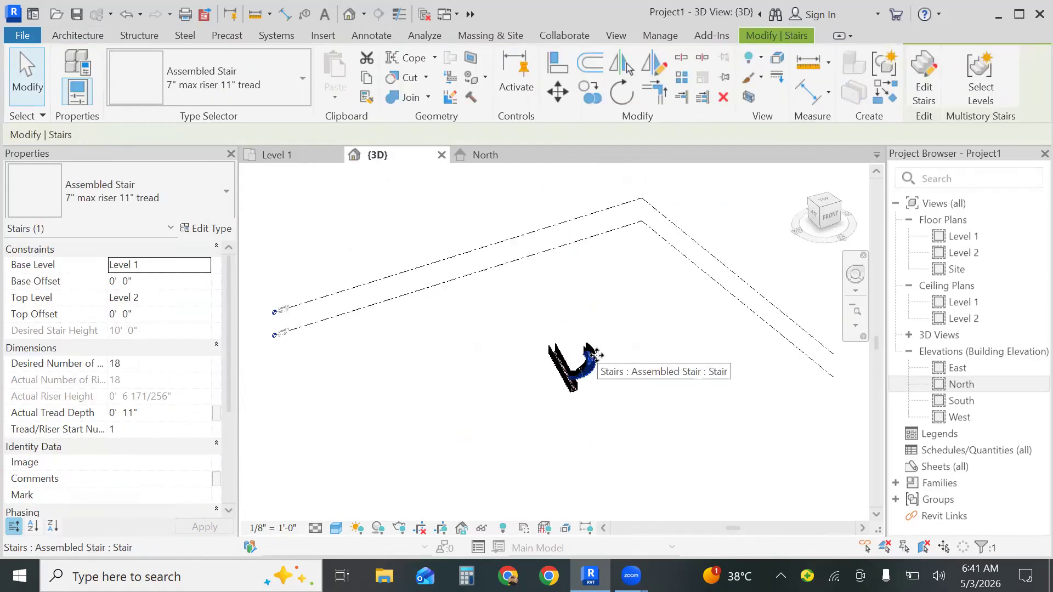
left_click(856, 325)
left_click(801, 341)
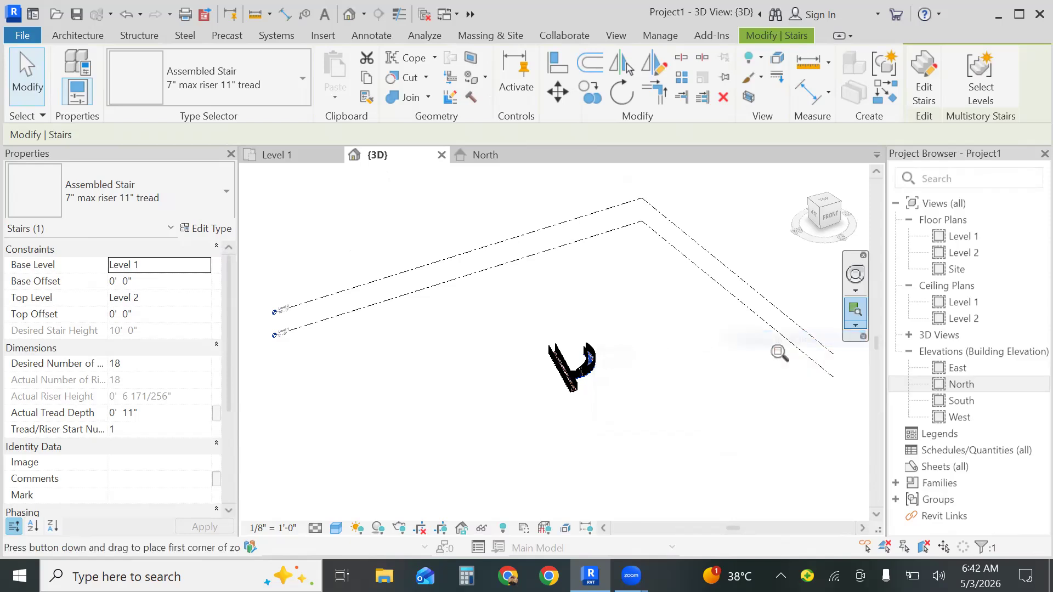
left_click_drag(598, 323, 552, 428)
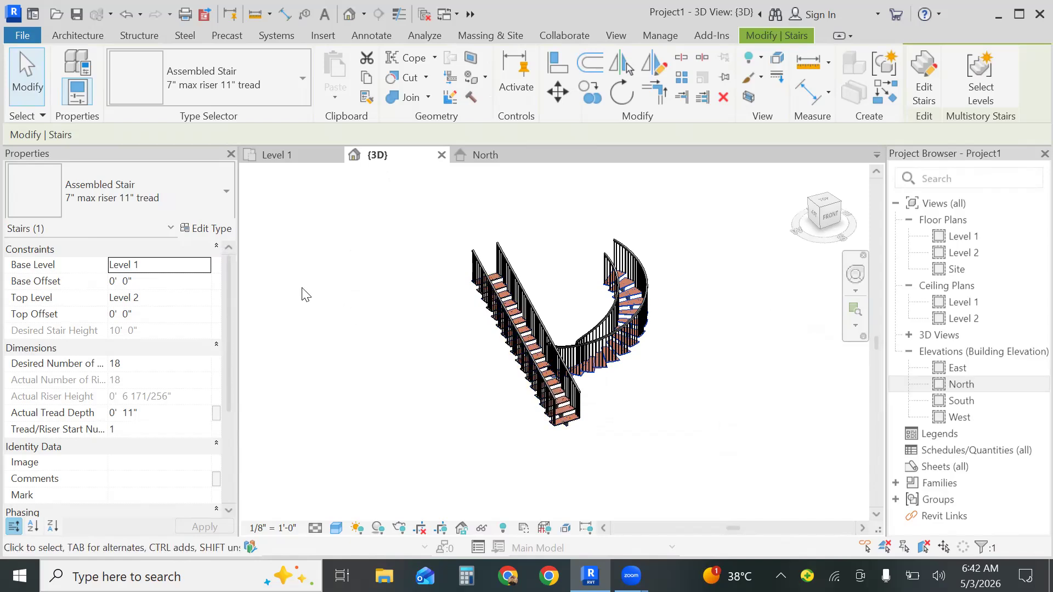
key("Escape")
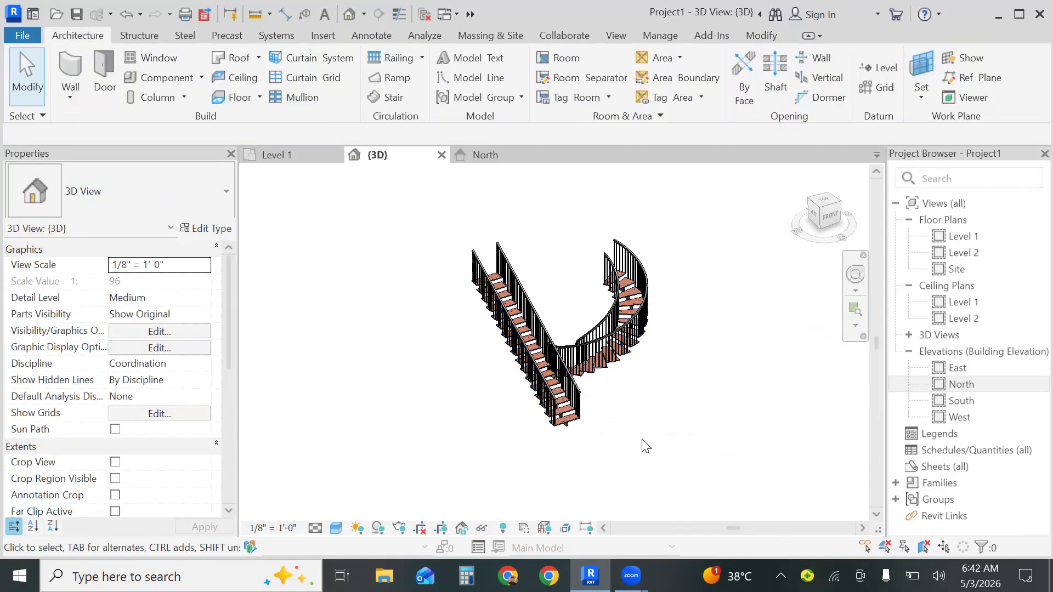
middle_click_drag(646, 447, 631, 465, "shift")
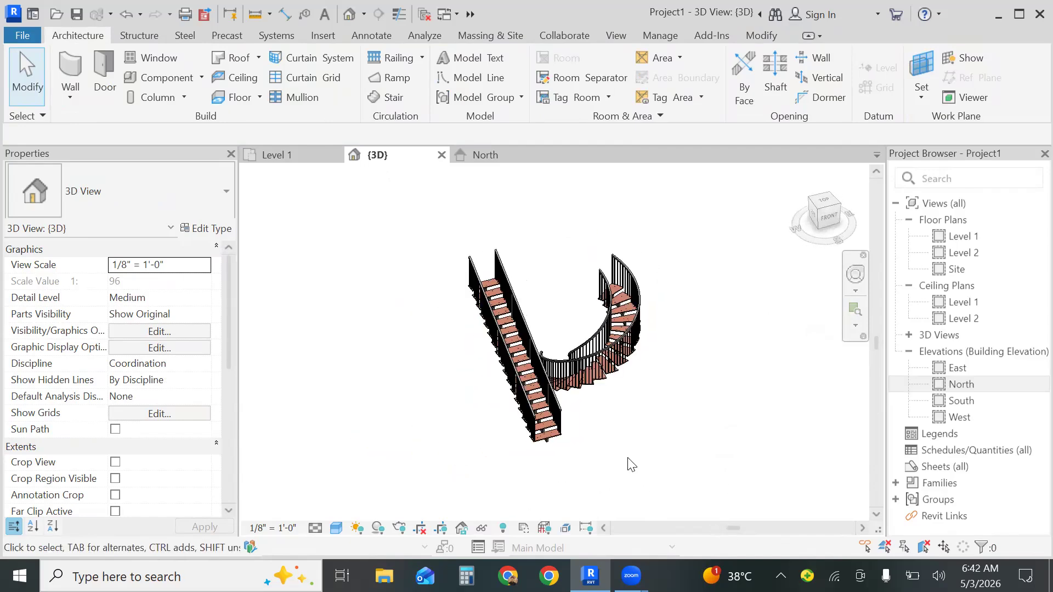